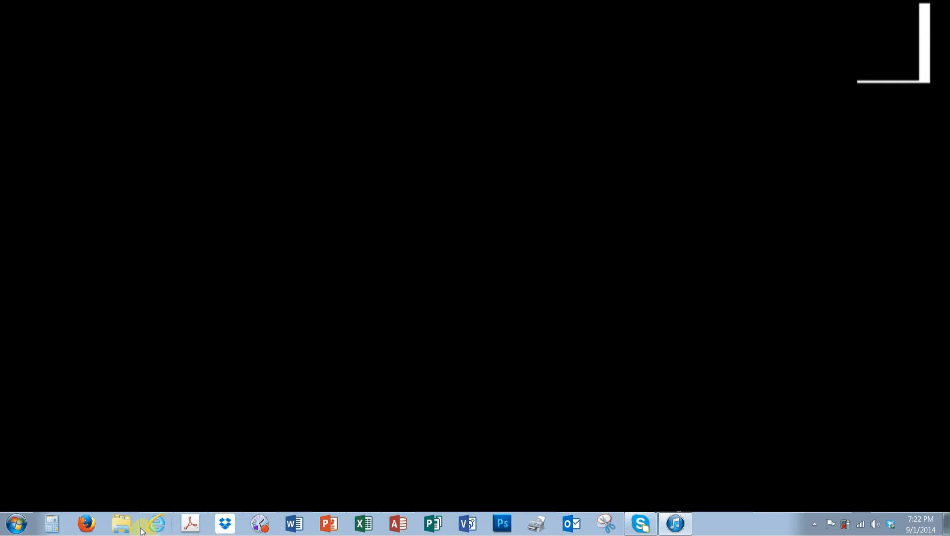
# Step: Start Word and create a new blank document
pyautogui.click(300, 526)
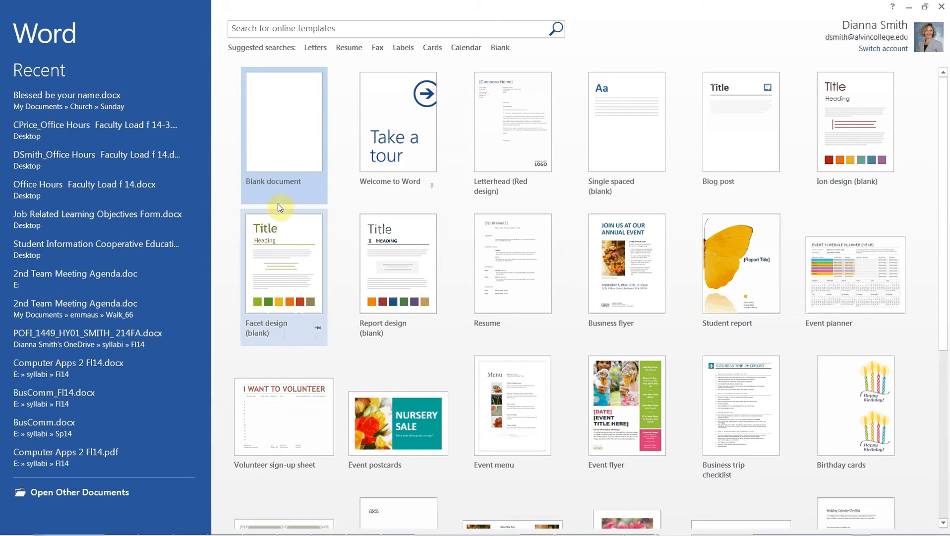
pyautogui.click(293, 146)
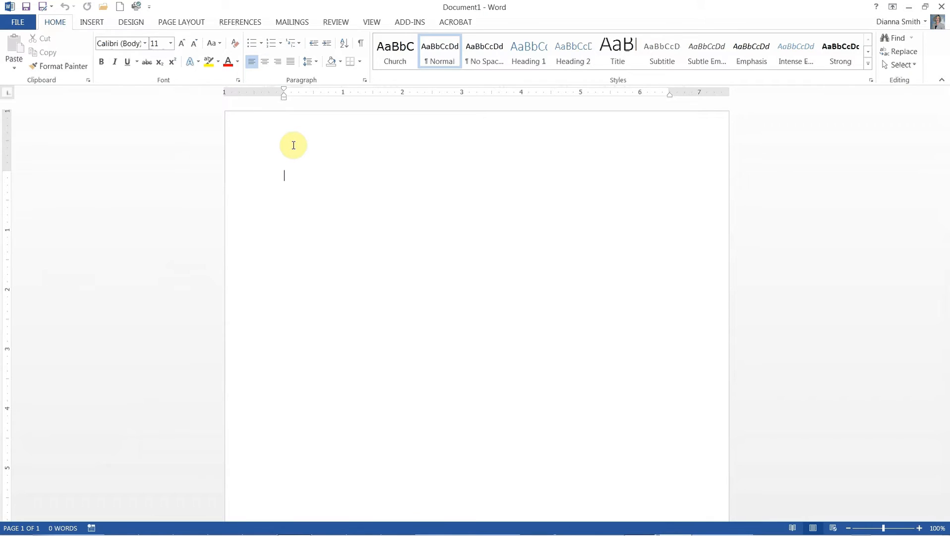
# Step: Begin saving the document on the computer's E: drive, in the Word folder under Comp Apps and WorkFolder
pyautogui.hotkey('ctrl', 's')
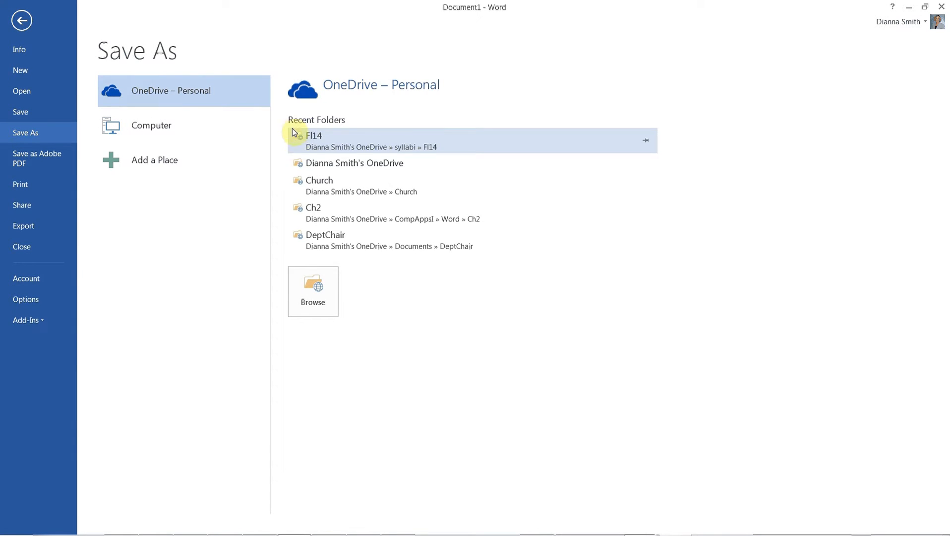
pyautogui.click(119, 131)
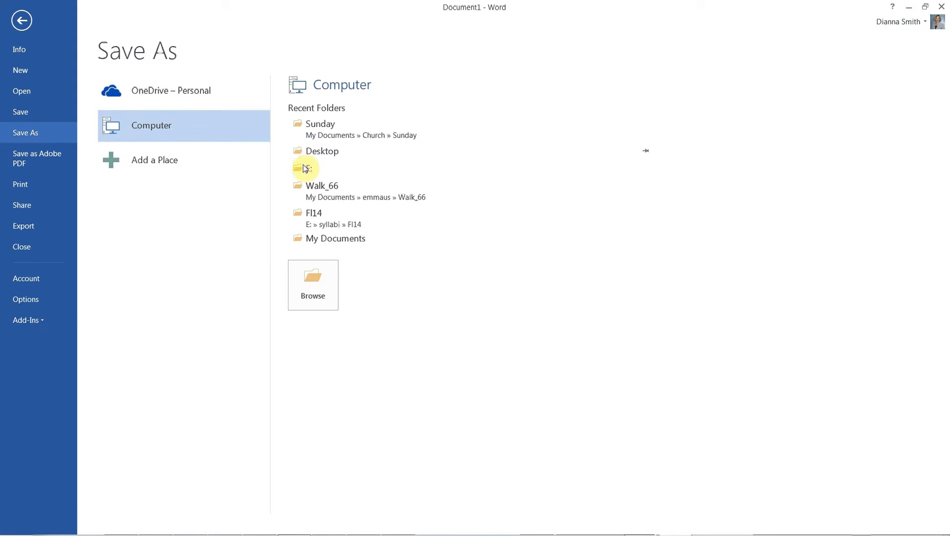
pyautogui.click(307, 172)
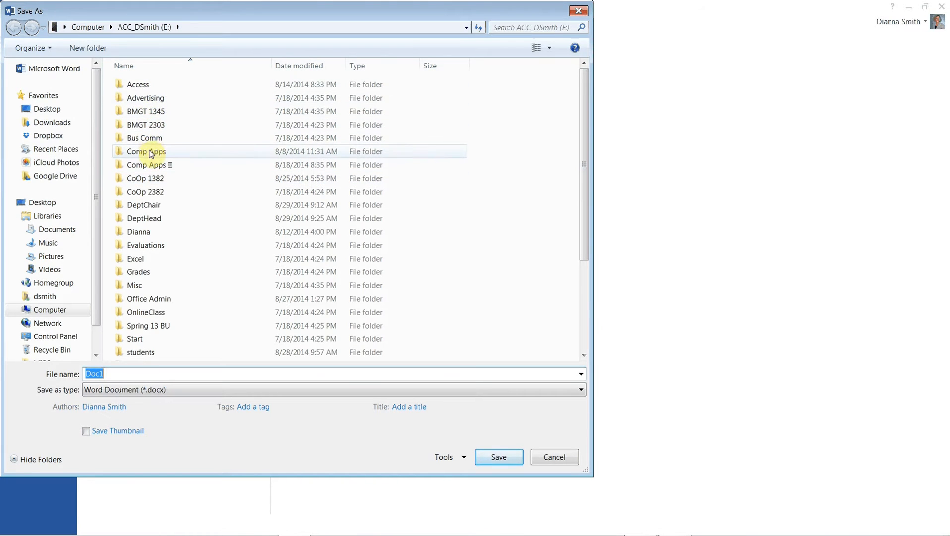
pyautogui.doubleClick(150, 155)
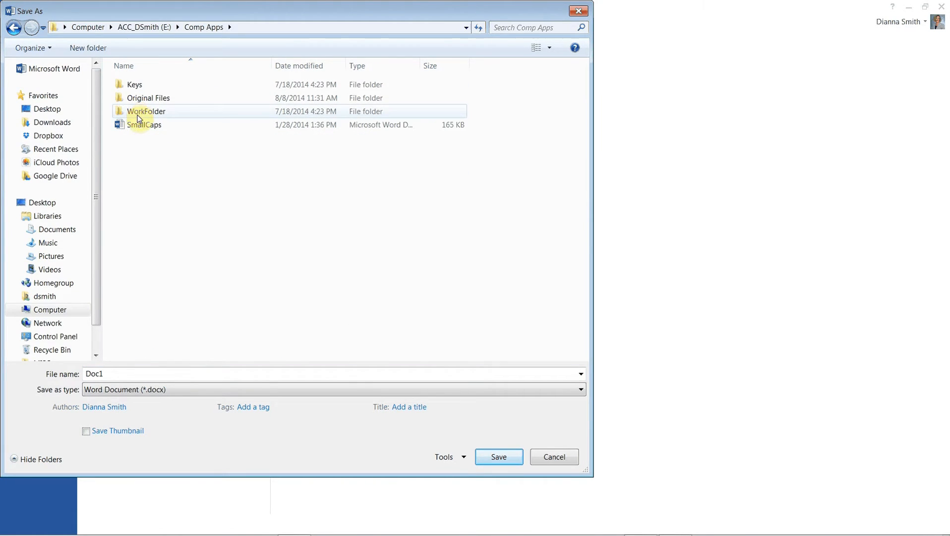
pyautogui.doubleClick(137, 117)
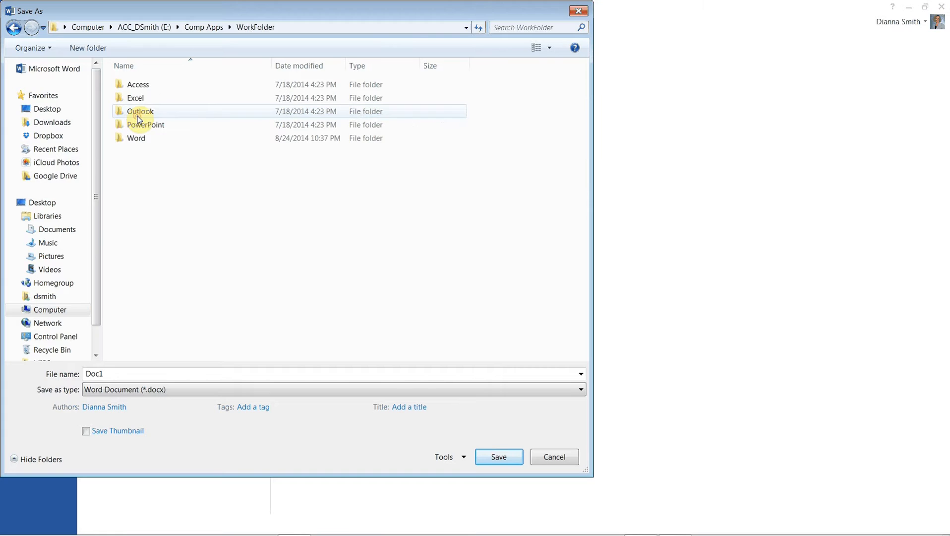
pyautogui.doubleClick(131, 141)
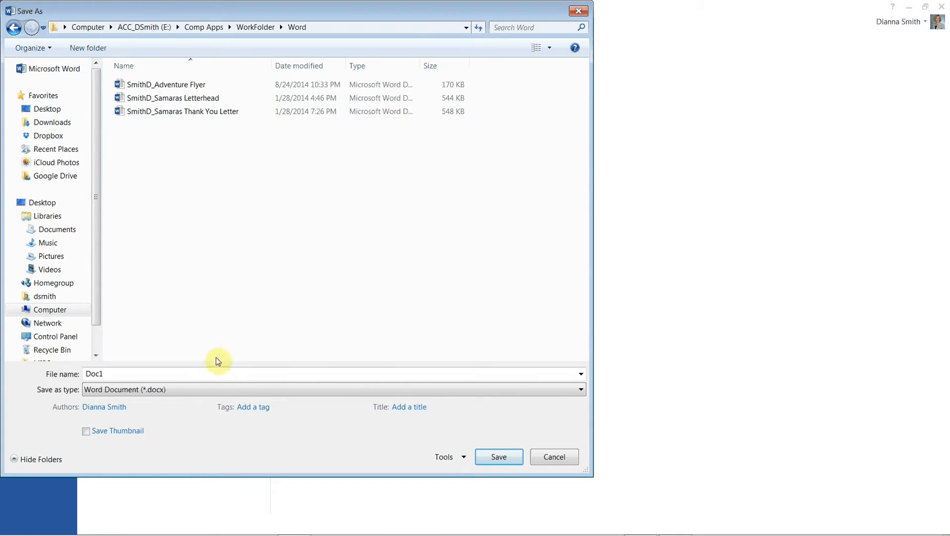
# Step: Name the file with the author's last name and first initial followed by "_Biometric Devices Paper" and save it
pyautogui.doubleClick(199, 373)
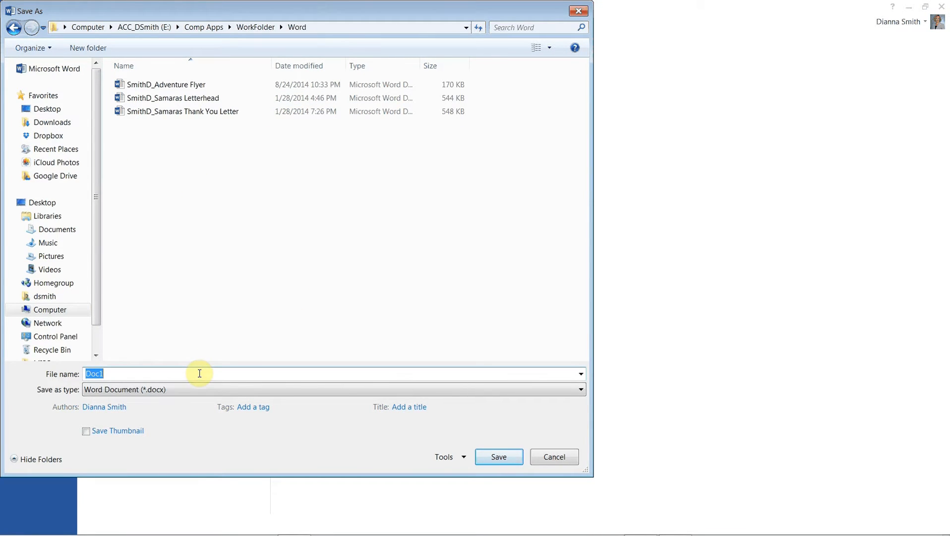
pyautogui.write('Smith')
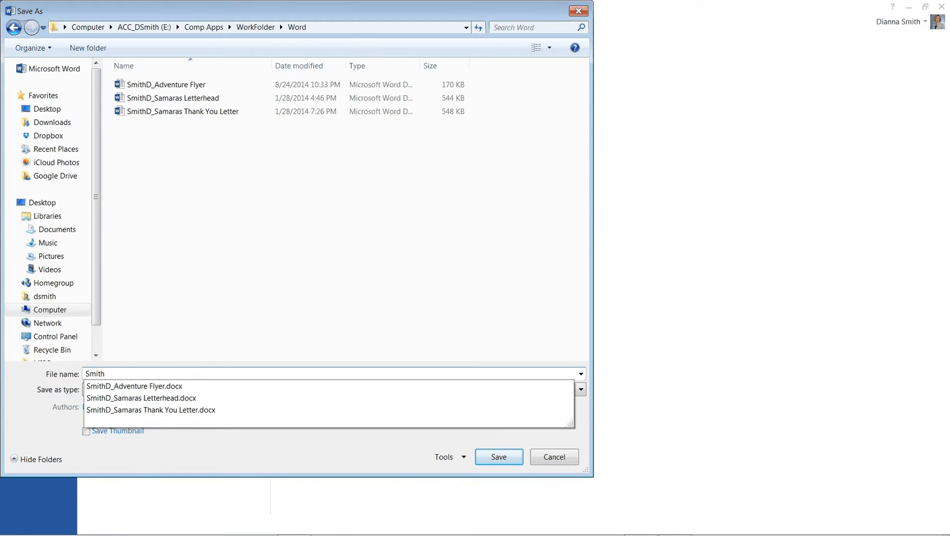
pyautogui.write('D_Bi')
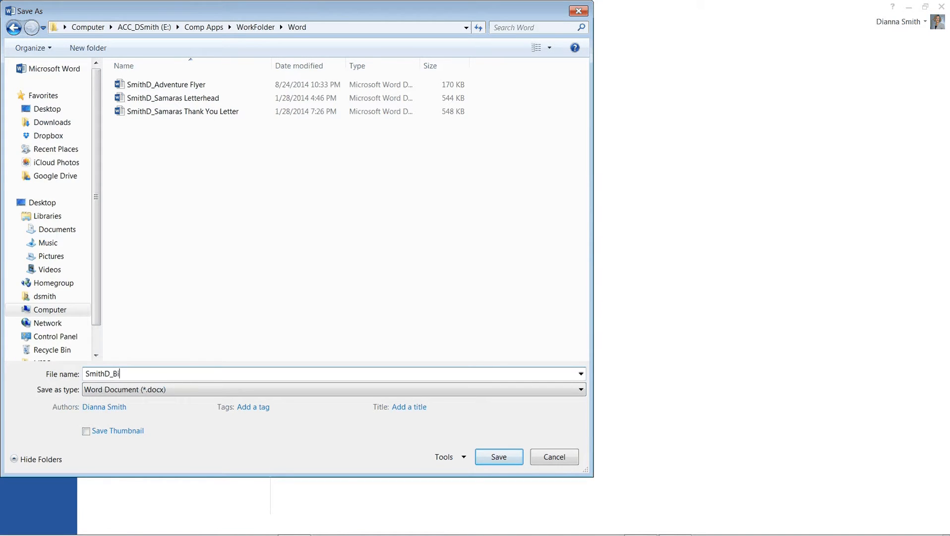
pyautogui.write('ometric Devices Paper')
pyautogui.click(497, 456)
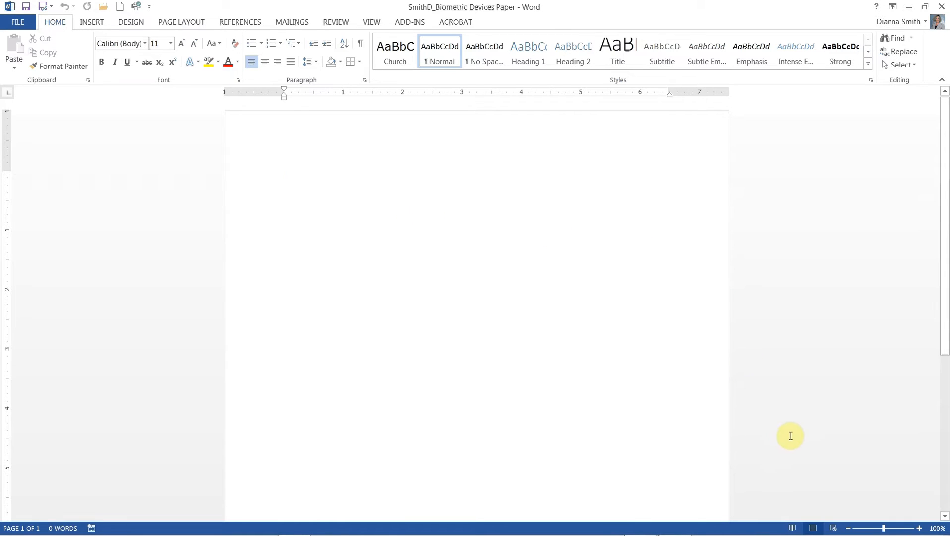
# Step: Display the document in Print Layout at Page Width zoom and show the formatting marks
pyautogui.click(813, 529)
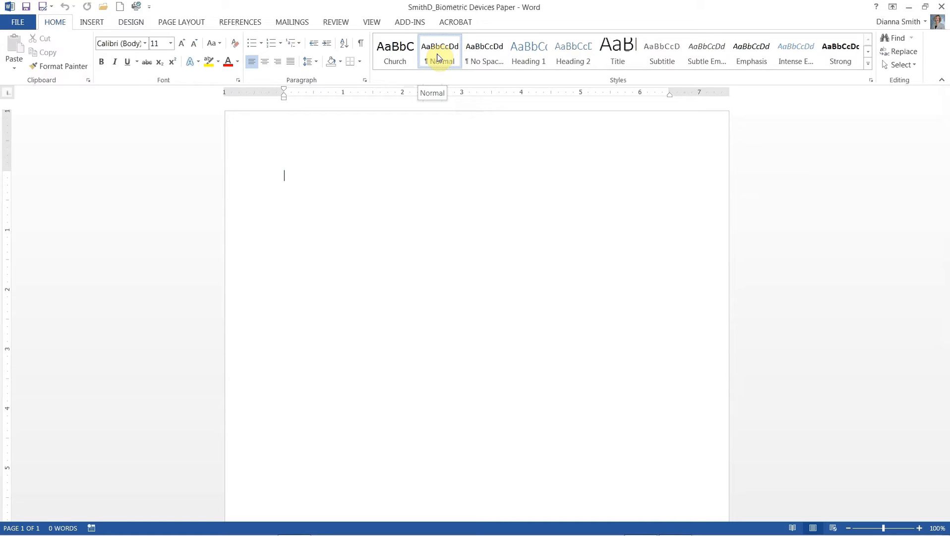
pyautogui.click(373, 22)
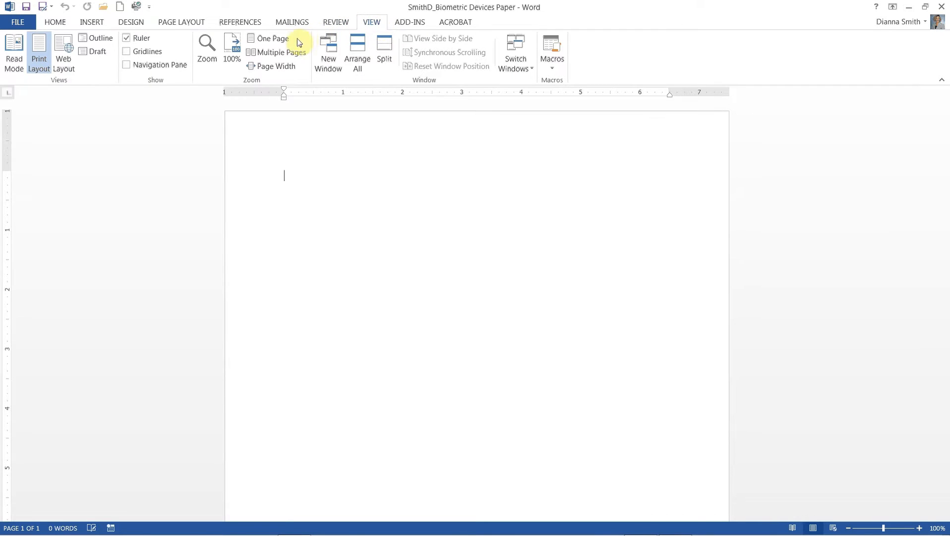
pyautogui.click(269, 69)
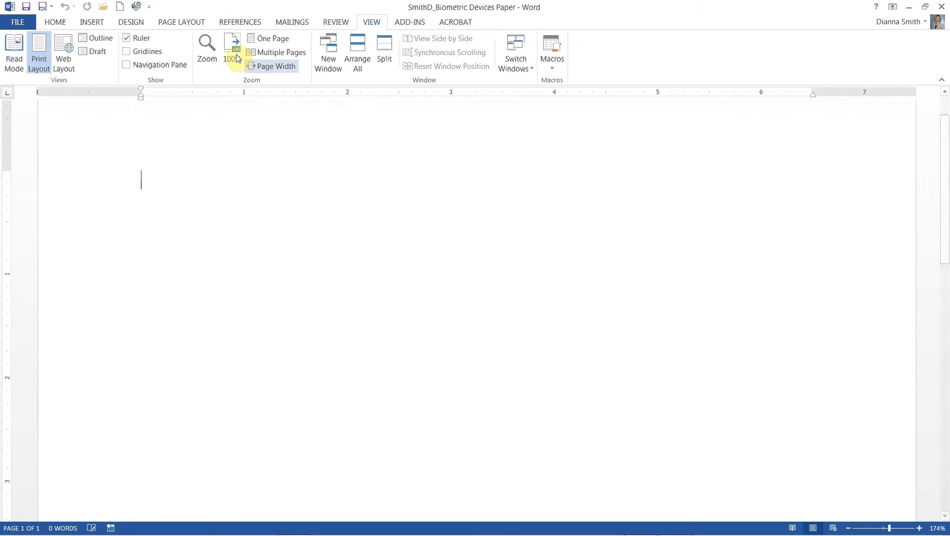
pyautogui.click(55, 23)
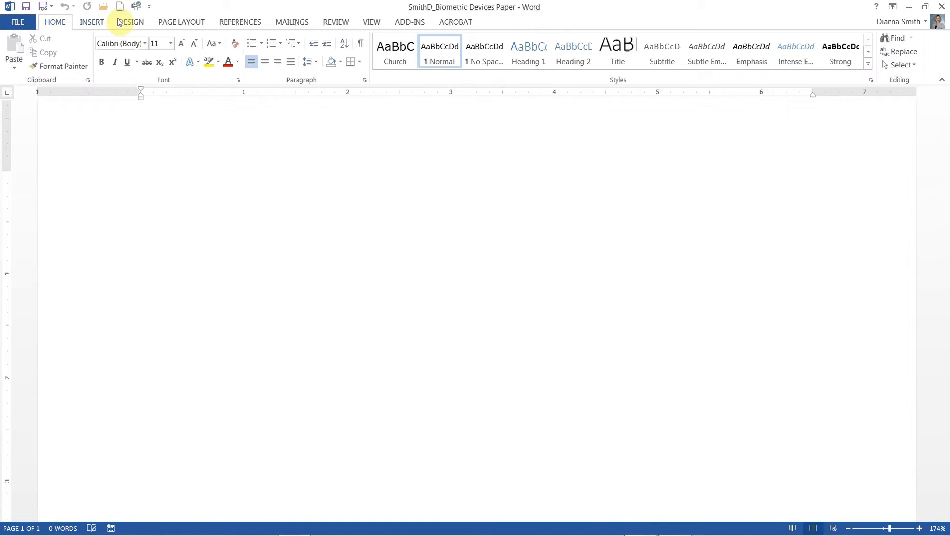
pyautogui.click(362, 44)
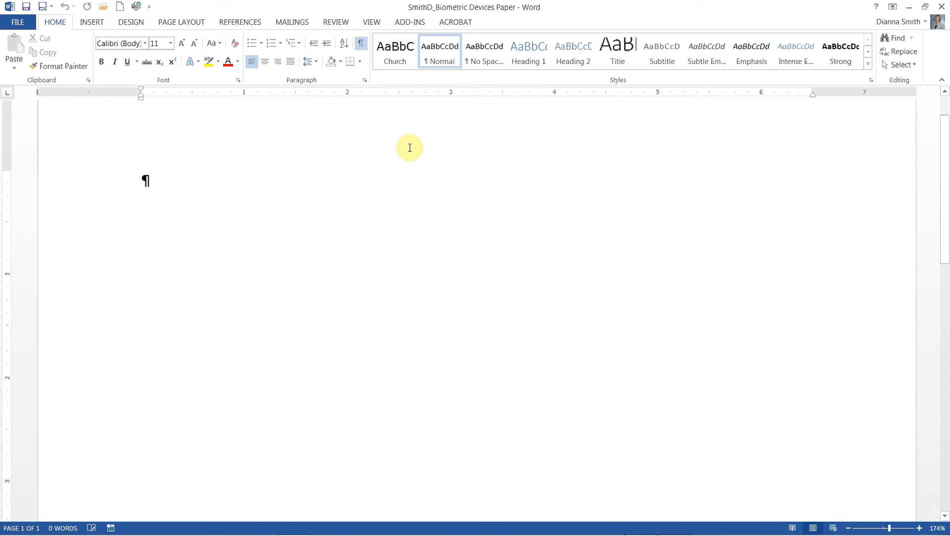
# Step: Modify the Normal style to use the Times New Roman font at 12 pt
pyautogui.rightClick(435, 66)
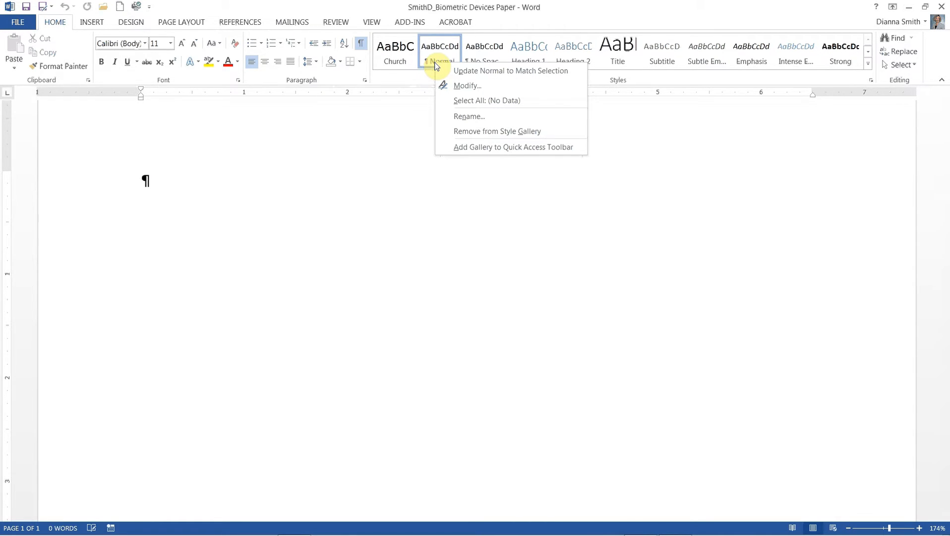
pyautogui.click(461, 85)
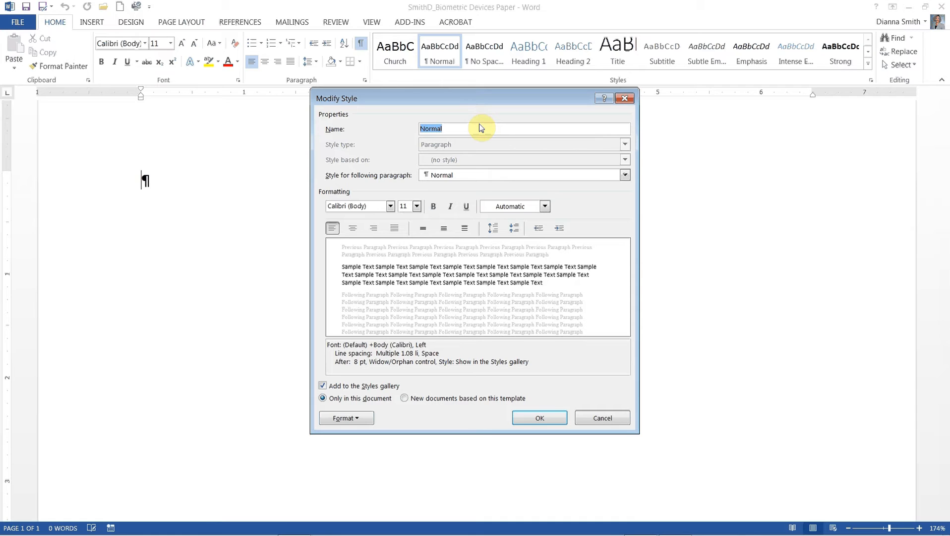
pyautogui.press('Tab')
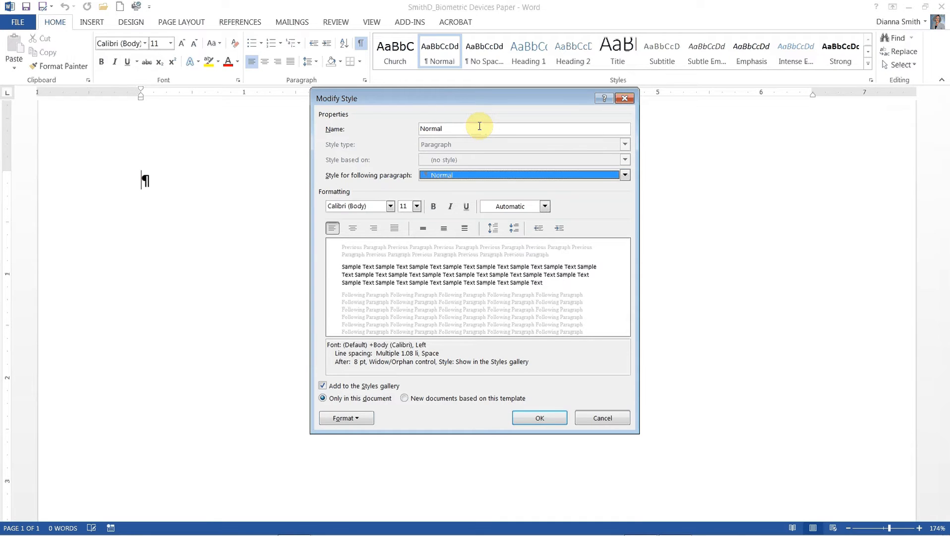
pyautogui.press('Tab')
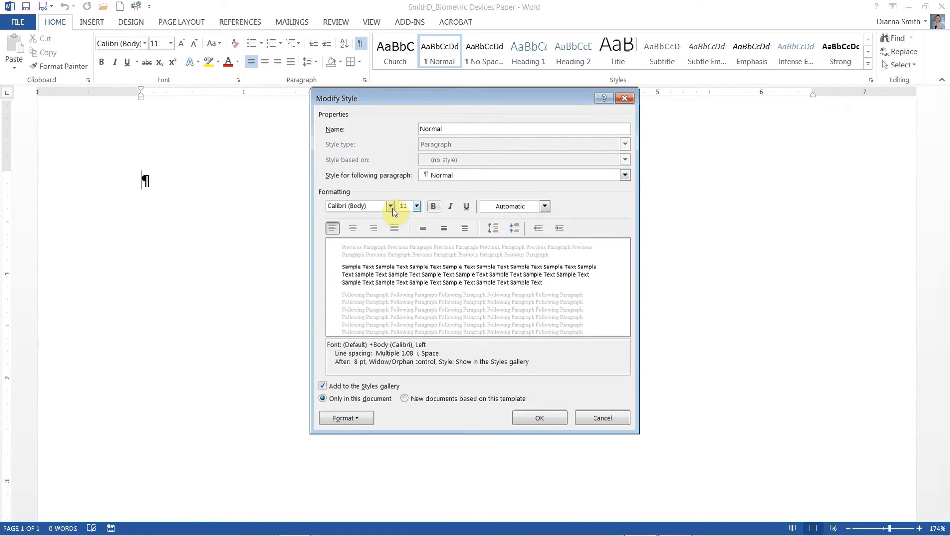
pyautogui.click(391, 207)
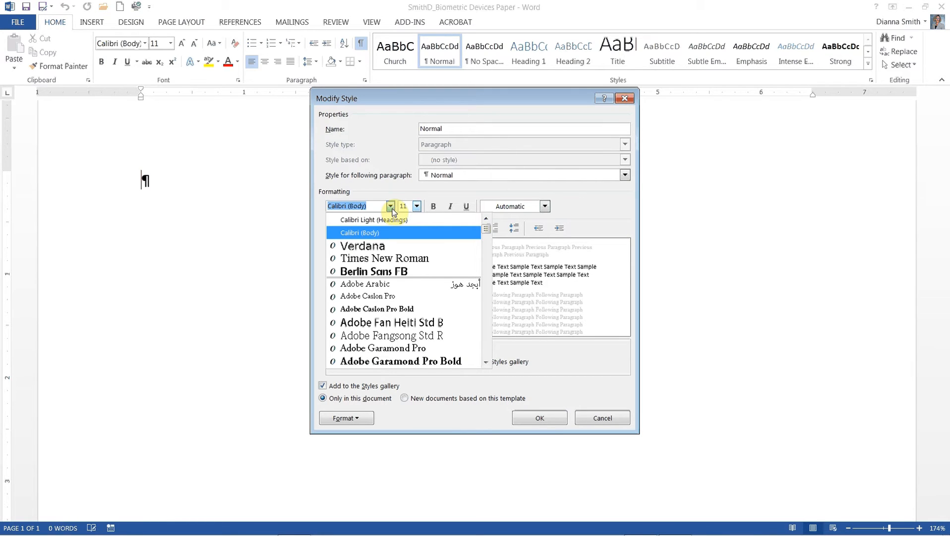
pyautogui.write('Times New Roman')
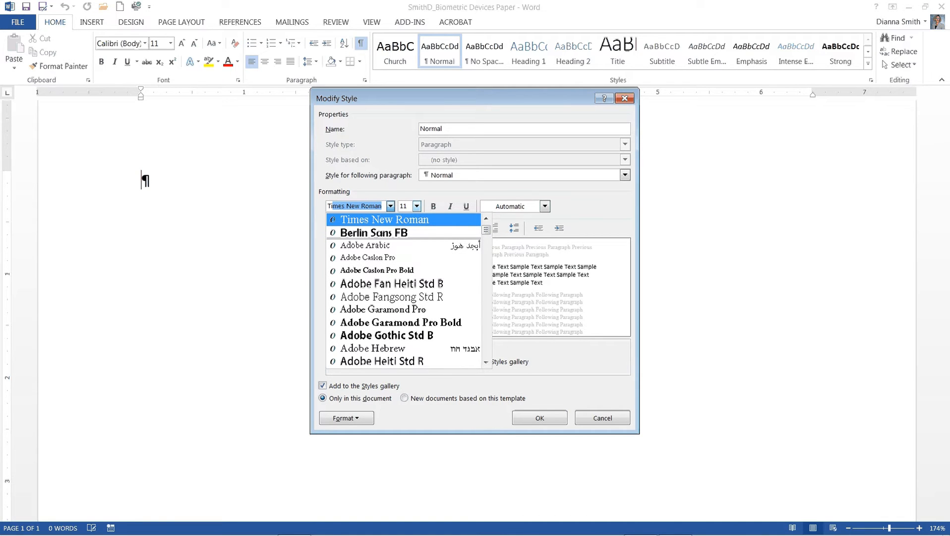
pyautogui.press('Return')
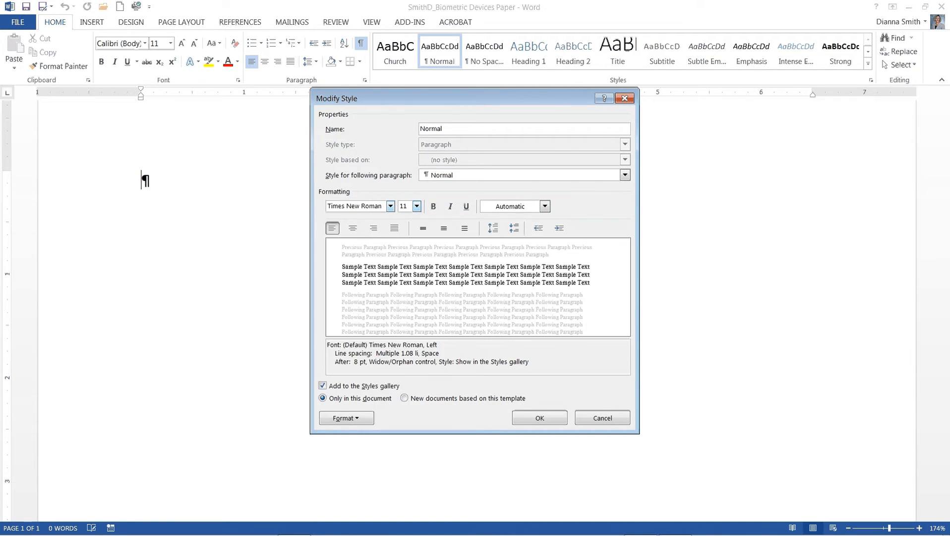
pyautogui.click(410, 205)
pyautogui.click(416, 206)
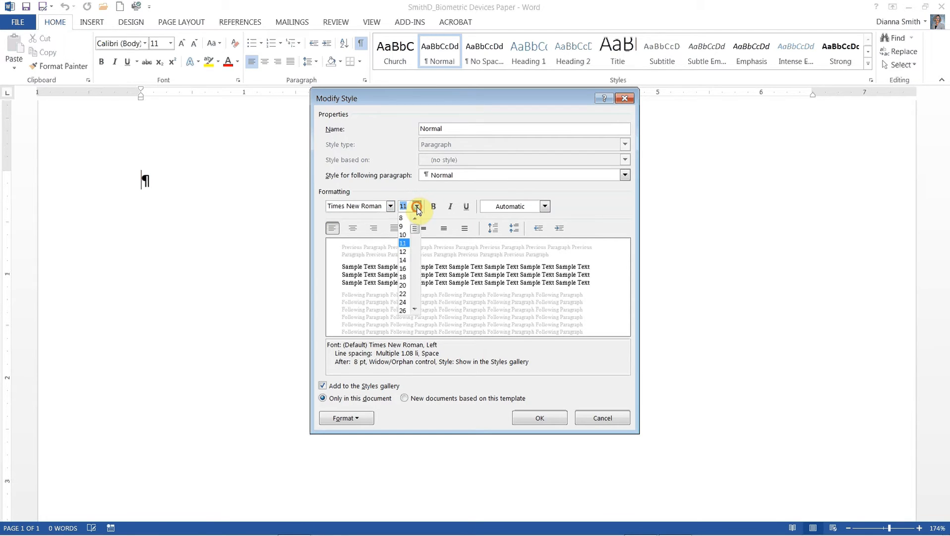
pyautogui.click(403, 252)
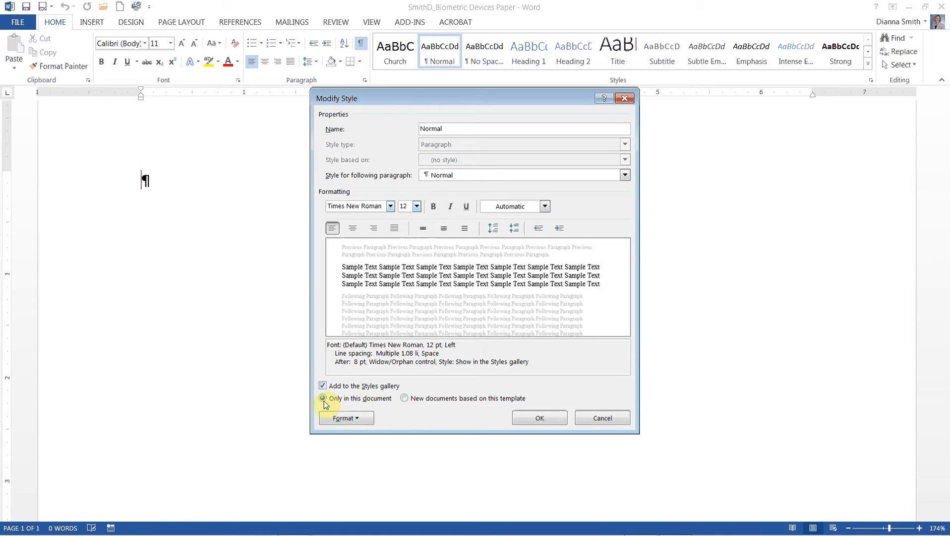
pyautogui.click(528, 419)
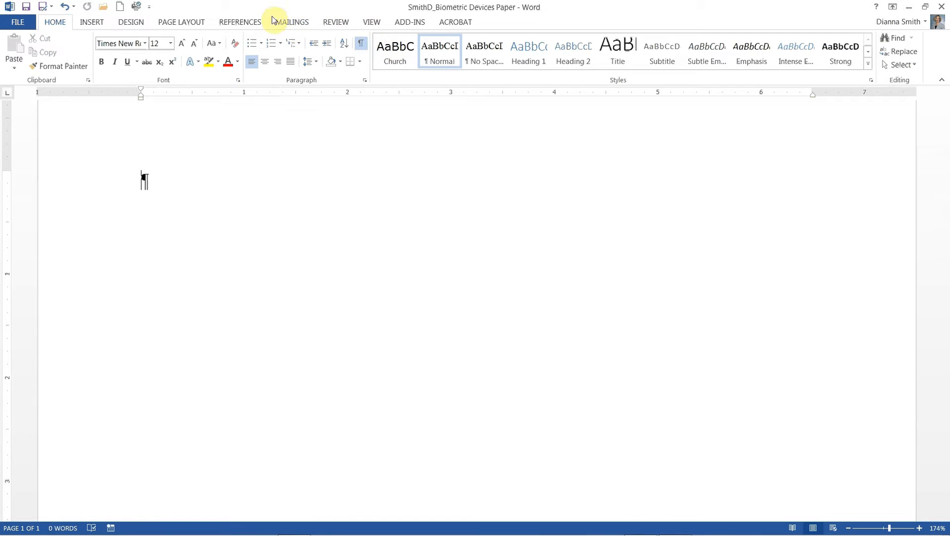
# Step: Set 2.0 line spacing with no space after the paragraph, and update the Normal style to match
pyautogui.click(317, 63)
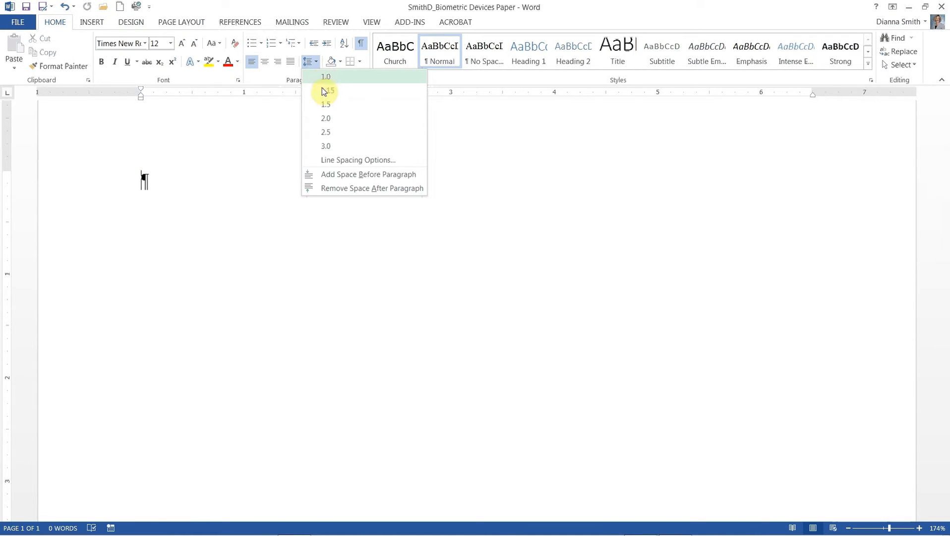
pyautogui.click(327, 118)
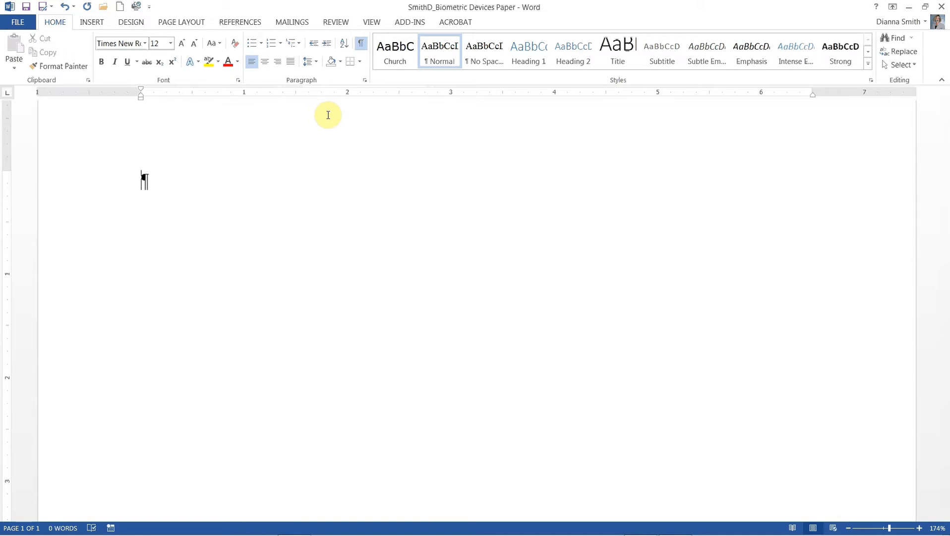
pyautogui.click(317, 62)
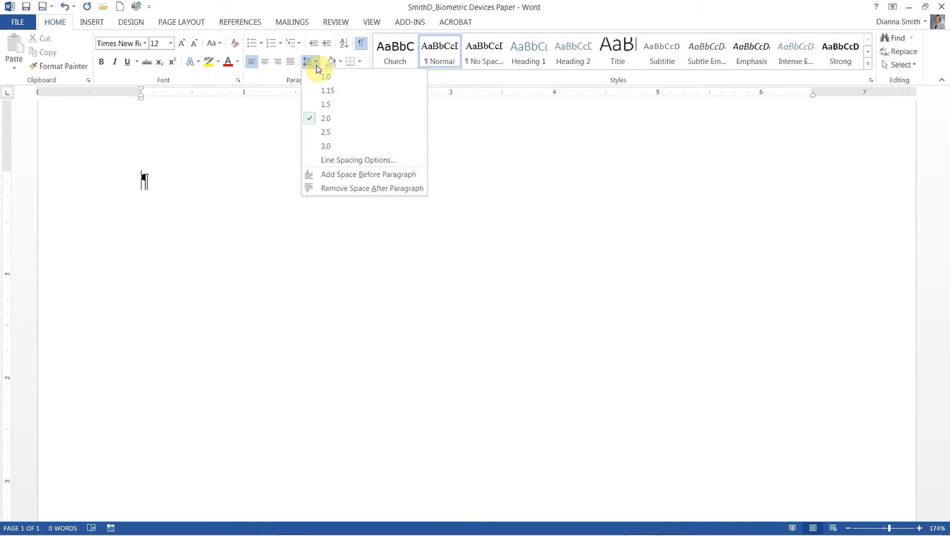
pyautogui.click(360, 193)
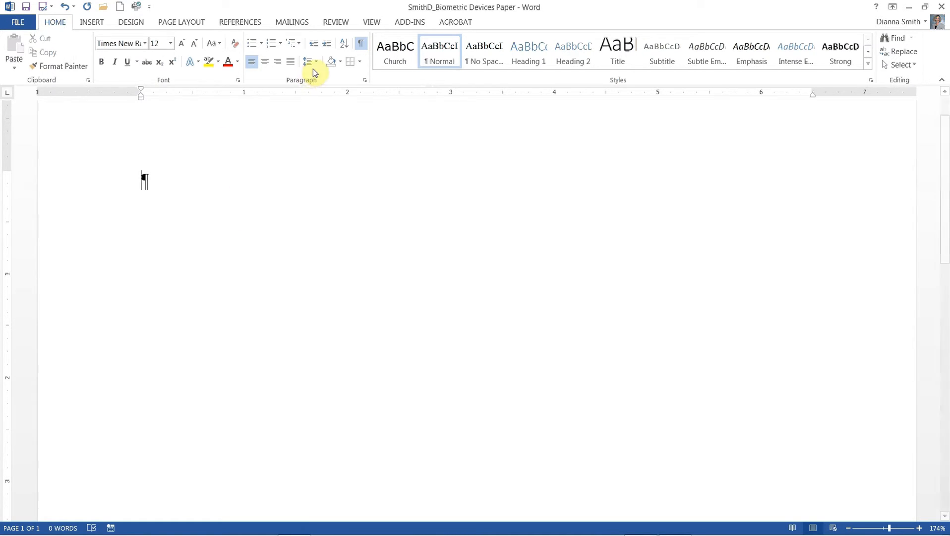
pyautogui.rightClick(443, 60)
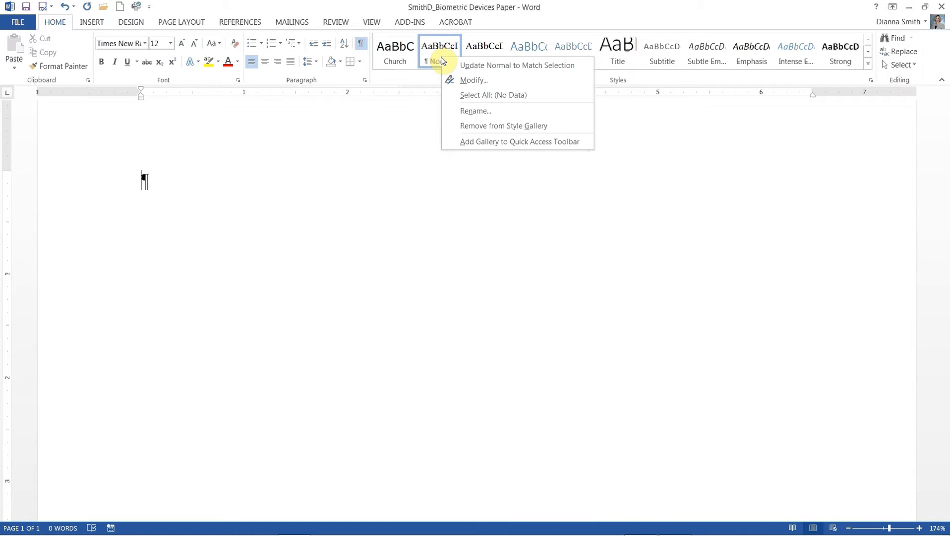
pyautogui.click(468, 66)
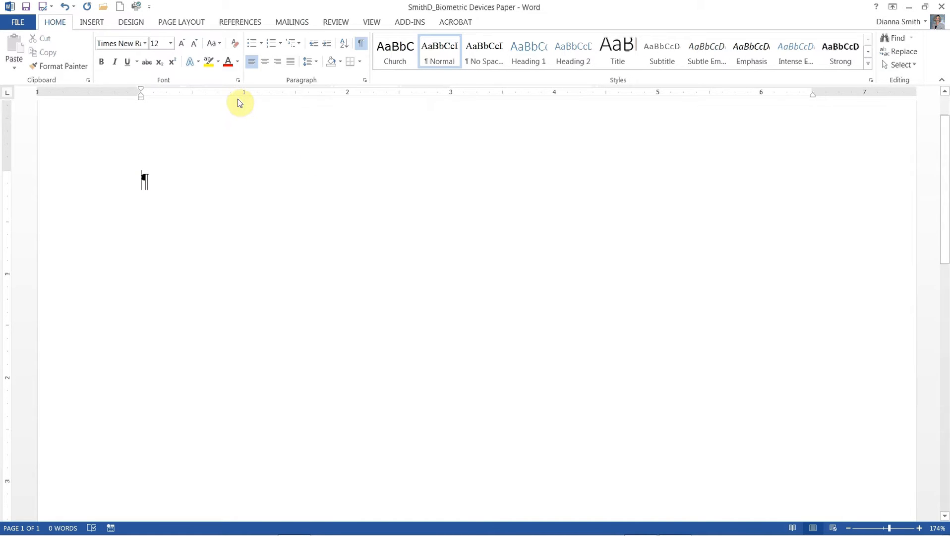
# Step: Open the page header for editing, align it right and enter the author's last name followed by a space
pyautogui.click(92, 21)
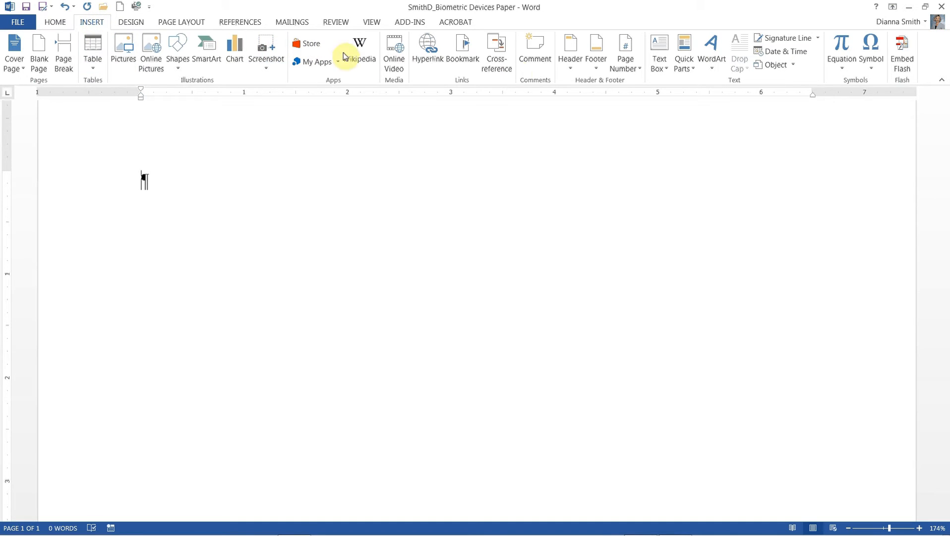
pyautogui.click(567, 68)
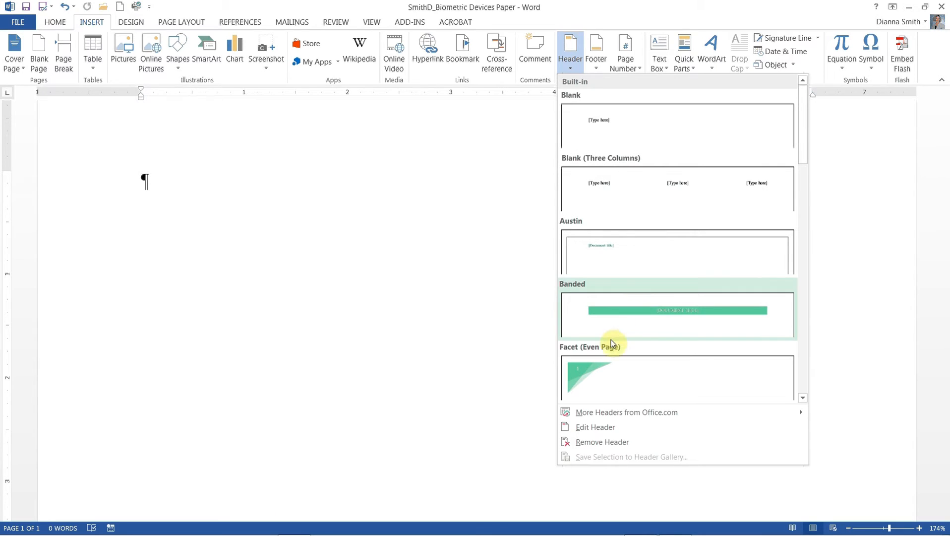
pyautogui.click(603, 431)
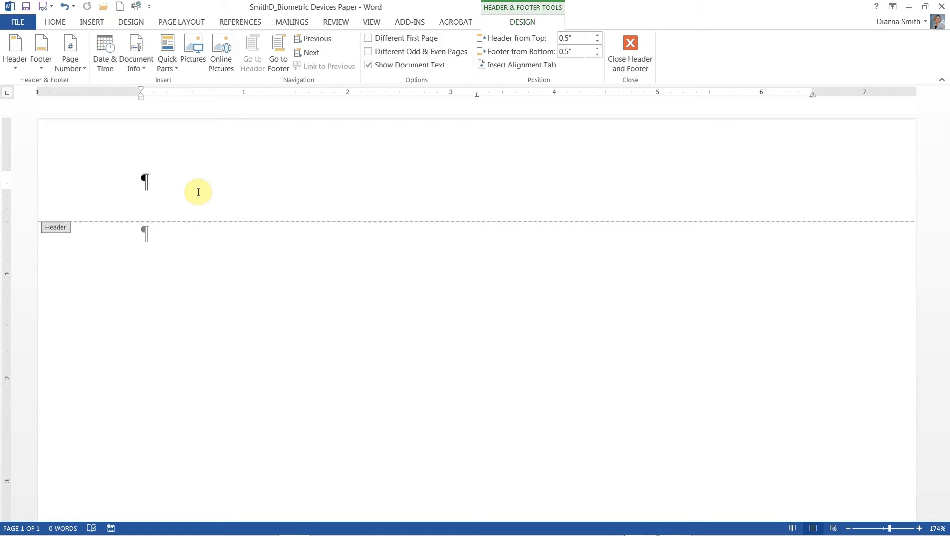
pyautogui.click(55, 23)
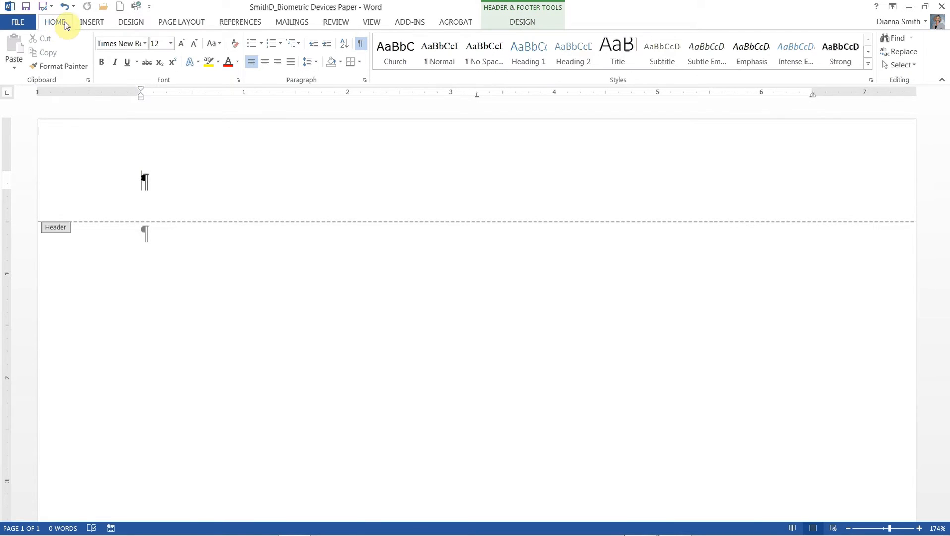
pyautogui.click(278, 65)
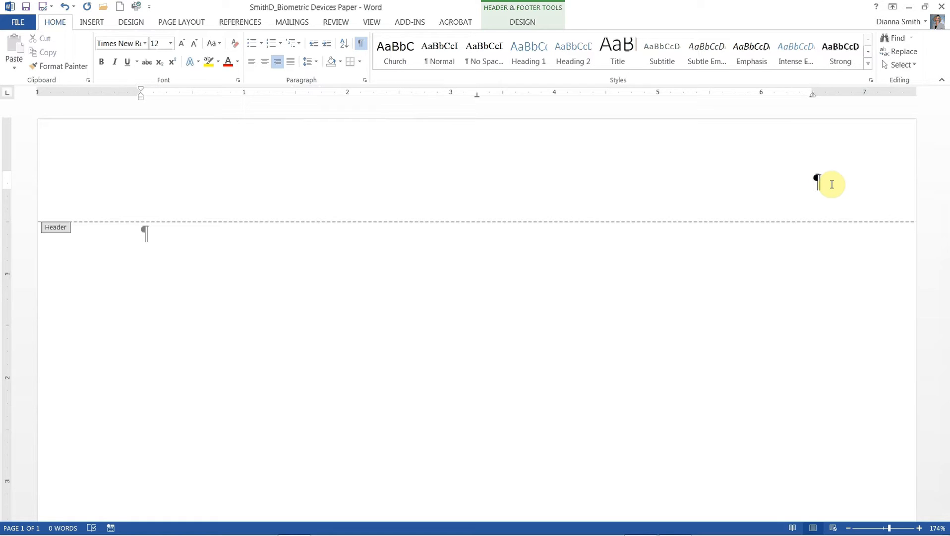
pyautogui.write('Bail')
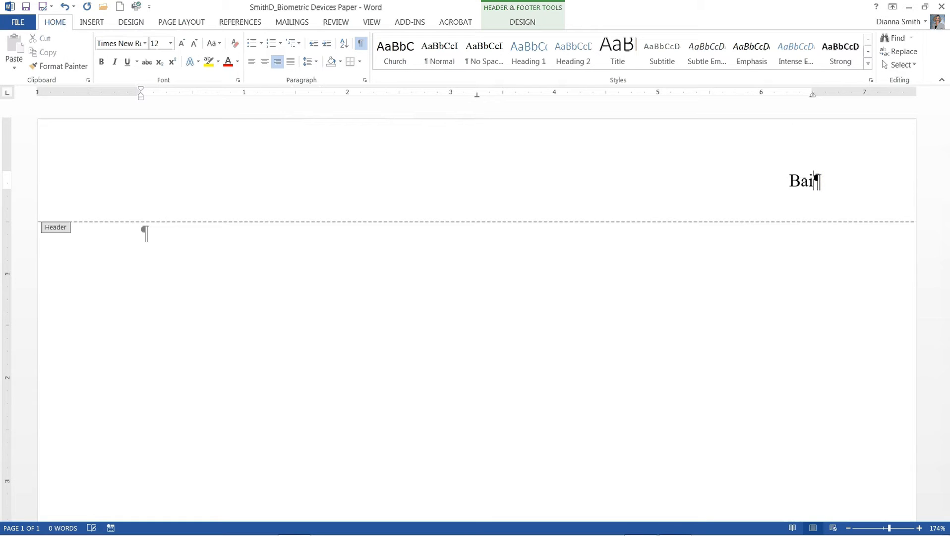
pyautogui.write('ey')
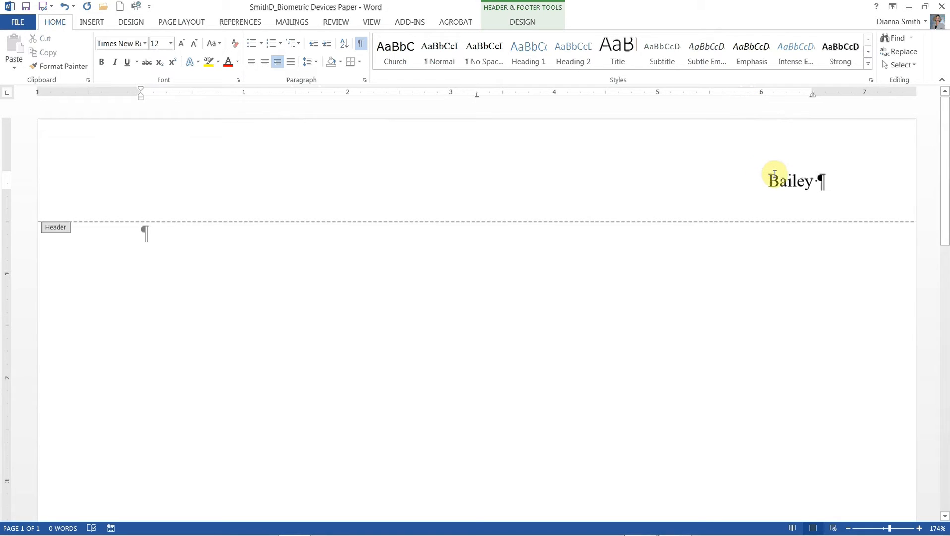
# Step: Insert a Plain Number page number at the current position after the last name and return to the document body
pyautogui.click(522, 21)
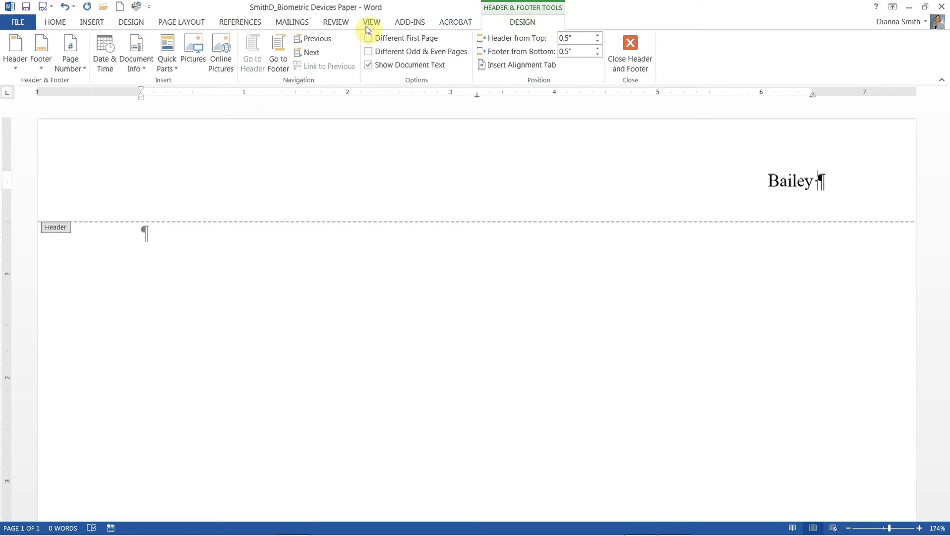
pyautogui.click(87, 71)
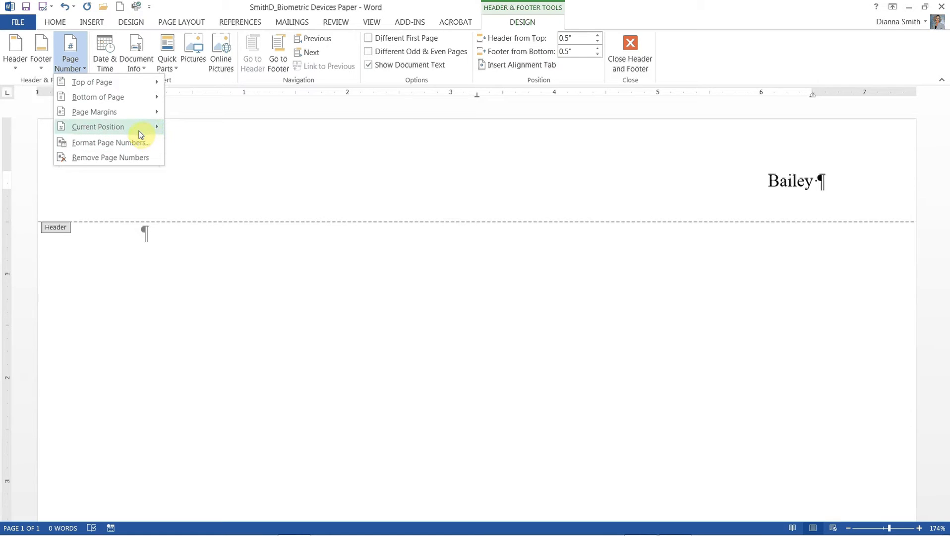
pyautogui.moveTo(138, 133)
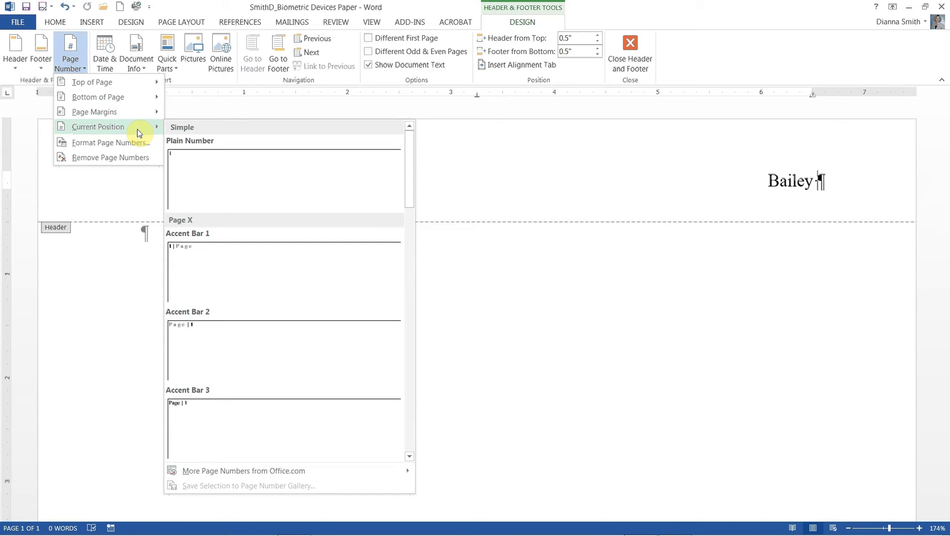
pyautogui.click(209, 180)
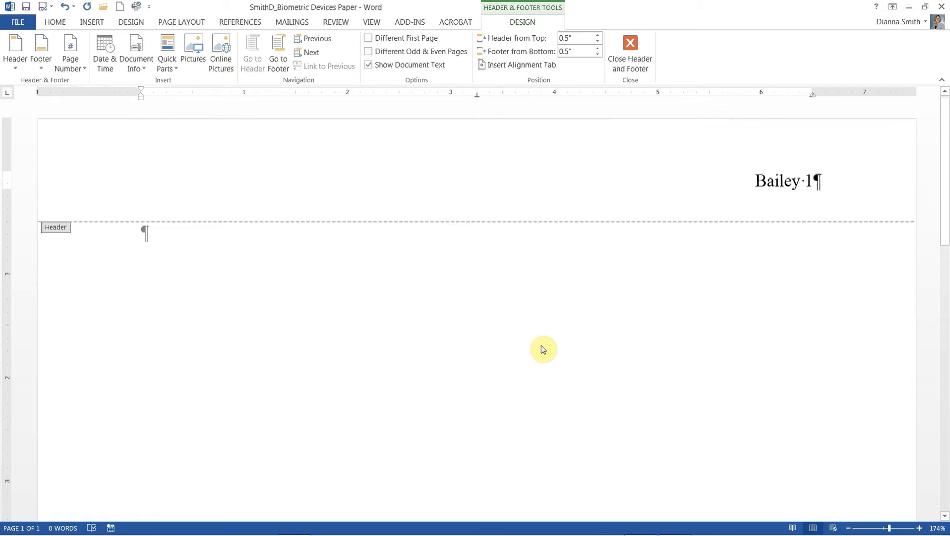
pyautogui.doubleClick(470, 355)
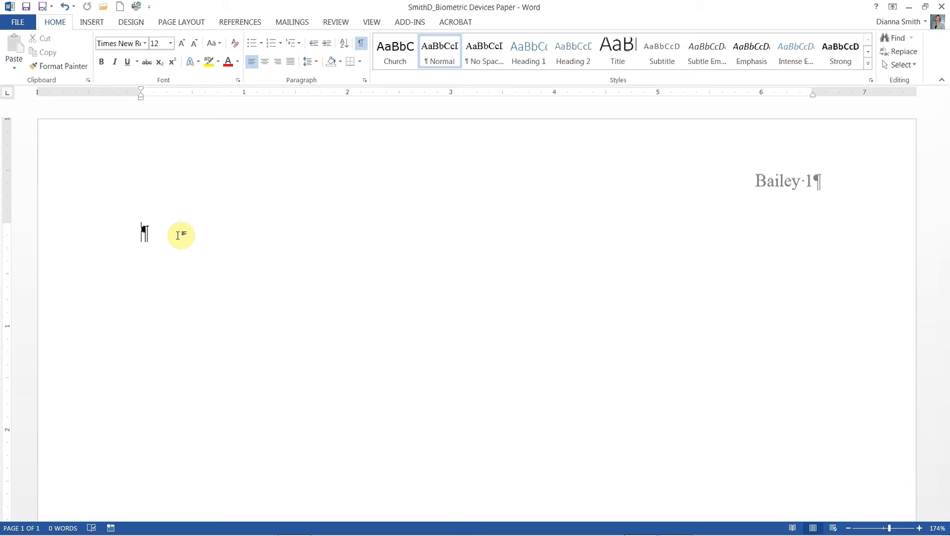
# Step: Enter the author's full name on the first body line and the instructor's title and last name on the second
pyautogui.write('Teddy B')
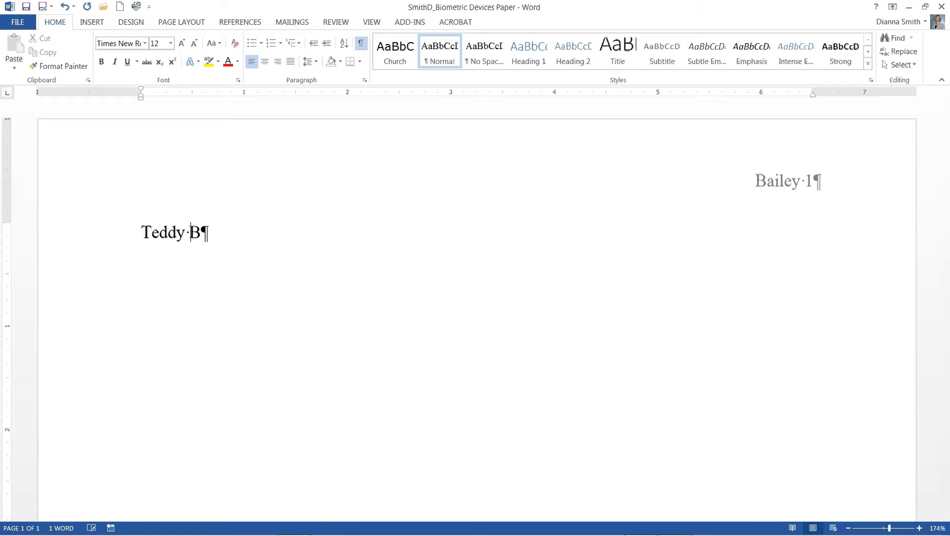
pyautogui.write('ailey')
pyautogui.press('Return')
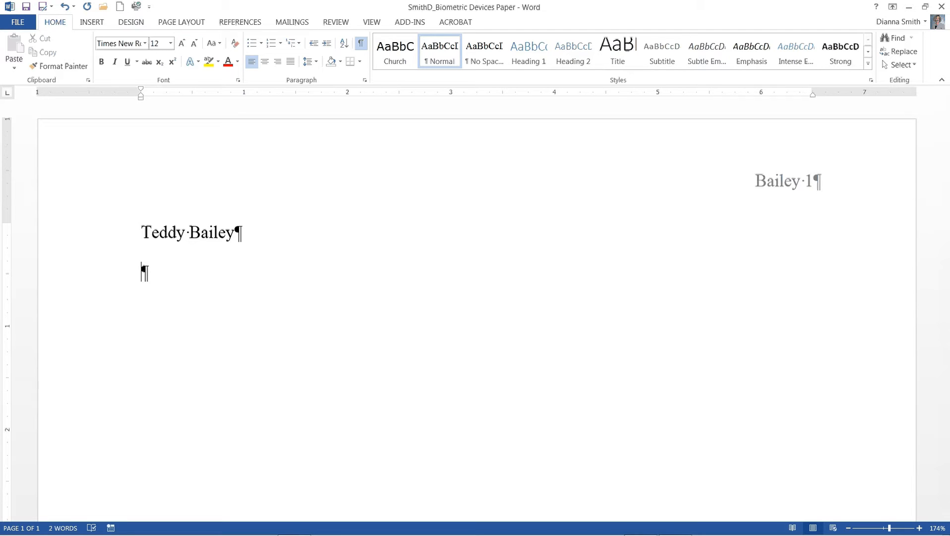
pyautogui.write('Ms. Pdro')
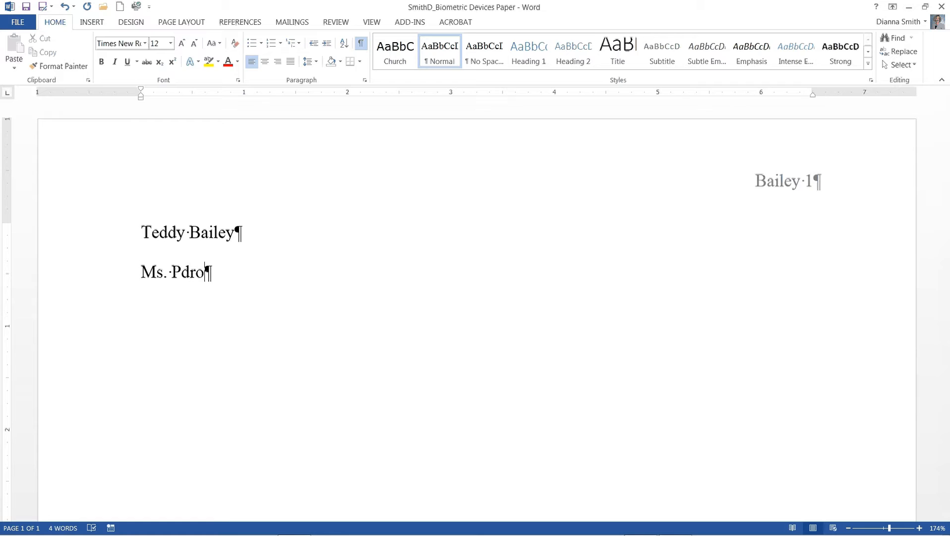
pyautogui.press('BackSpace')
pyautogui.press('BackSpace')
pyautogui.press('BackSpace')
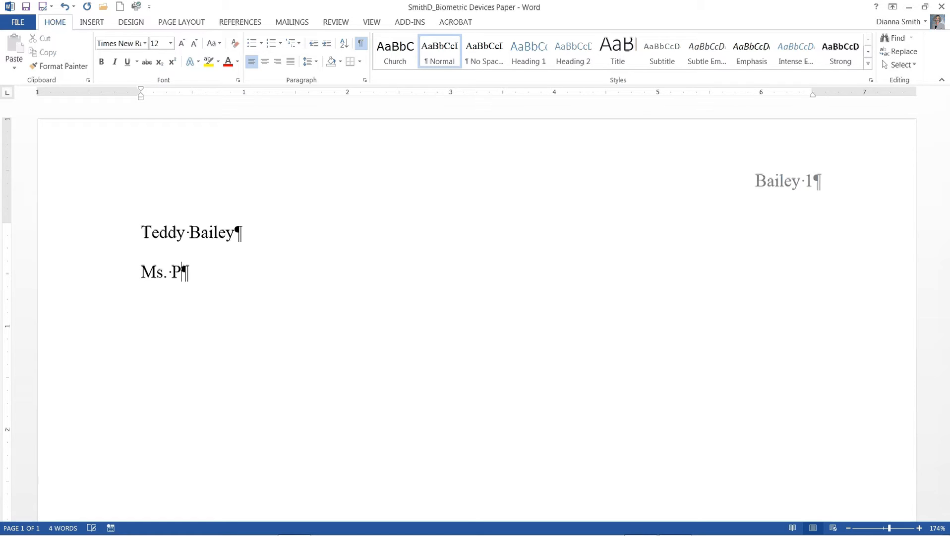
pyautogui.write('edro')
pyautogui.press('Return')
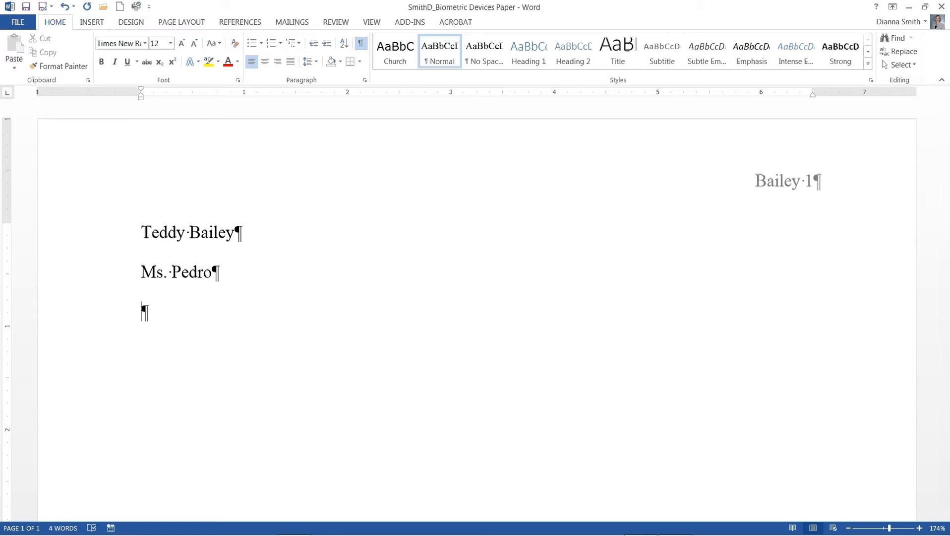
# Step: Enter the course "English 101" on the third line and the date "October 15, 2014" on the fourth
pyautogui.write('Enlish 101')
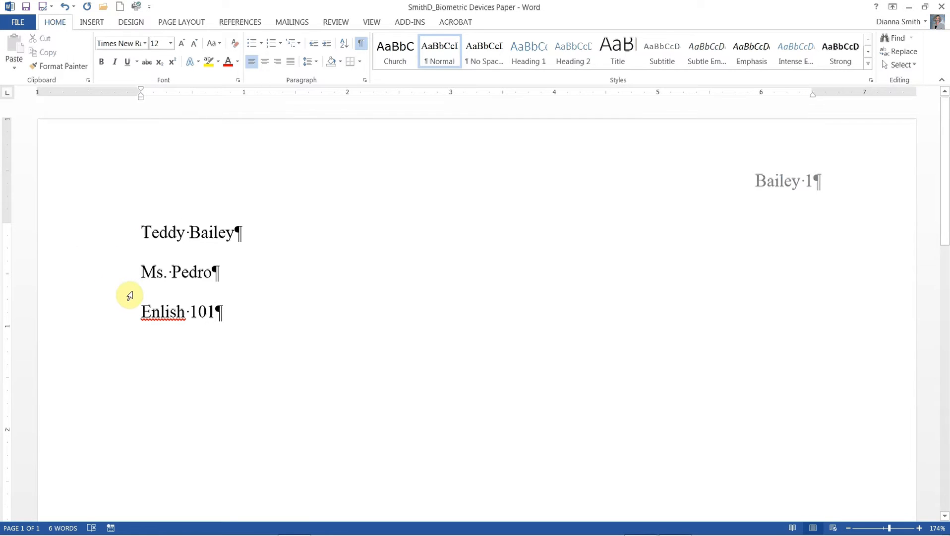
pyautogui.click(157, 312)
pyautogui.write('g')
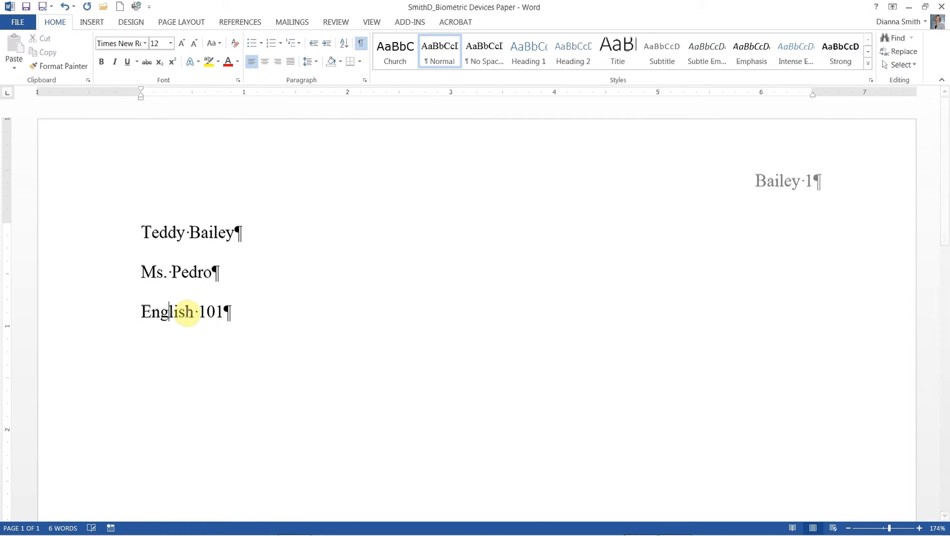
pyautogui.click(244, 313)
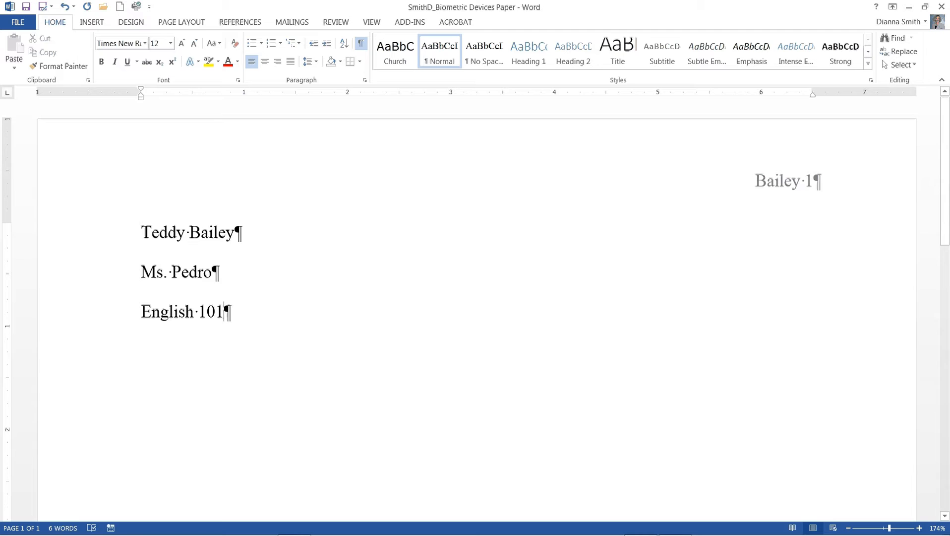
pyautogui.press('Return')
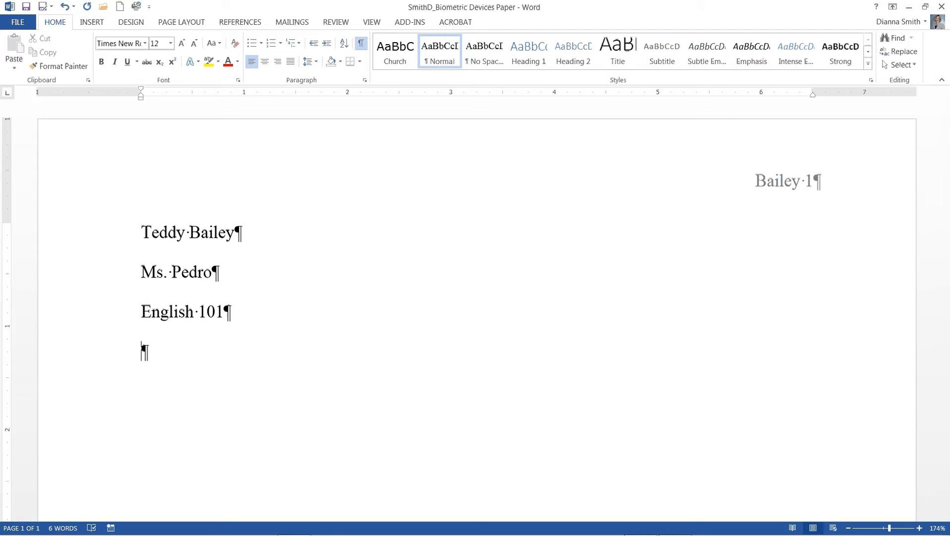
pyautogui.write('October ')
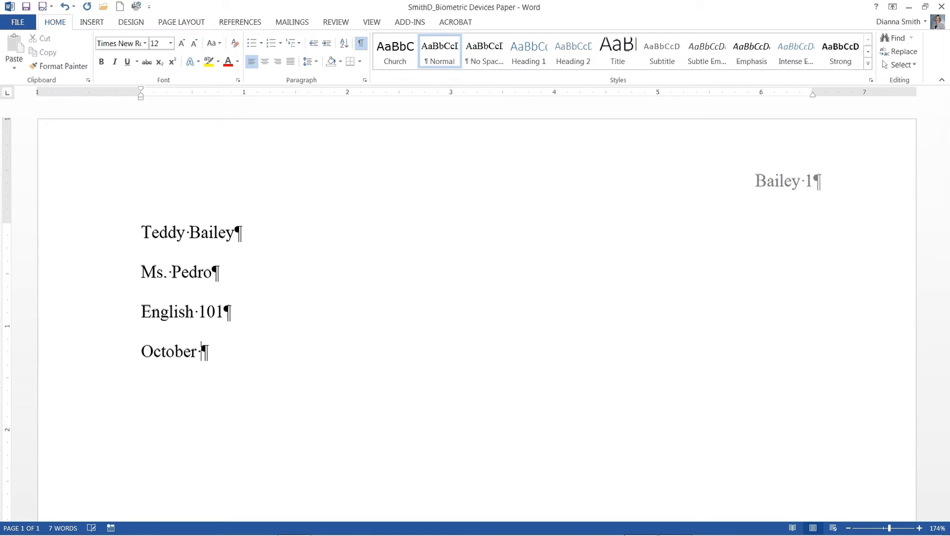
pyautogui.write('15, 2014')
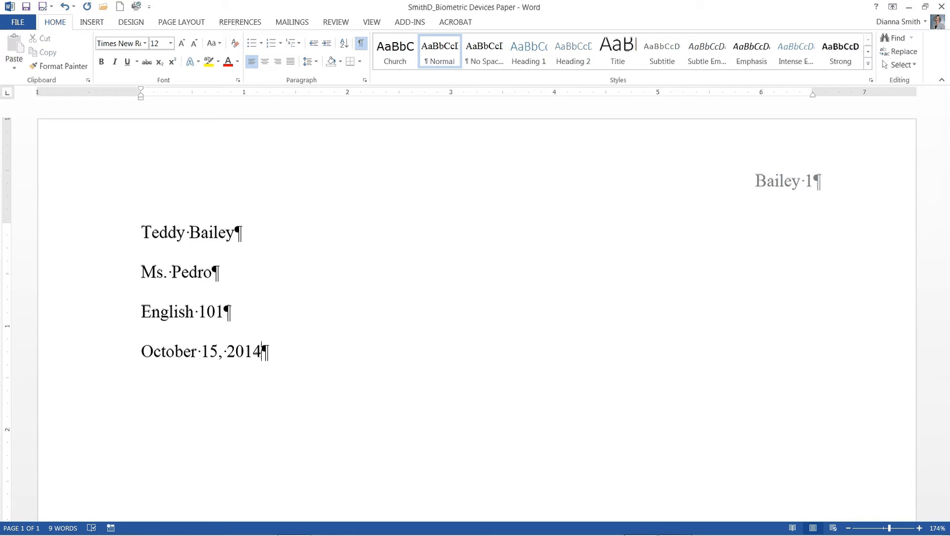
# Step: Add the centered title "Access Granted" below the date with a left-aligned blank paragraph after it, and save the document
pyautogui.press('Return')
pyautogui.hotkey('ctrl', 'e')
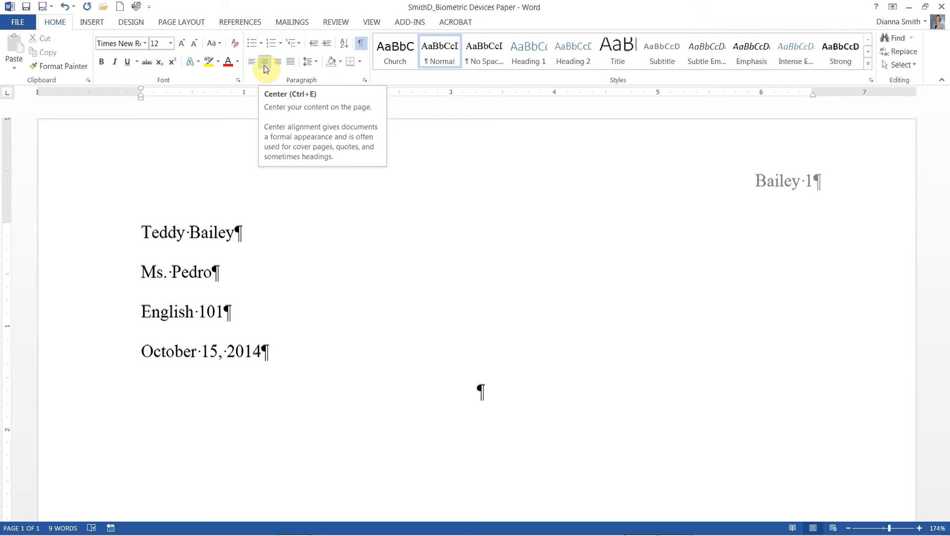
pyautogui.write('Access ')
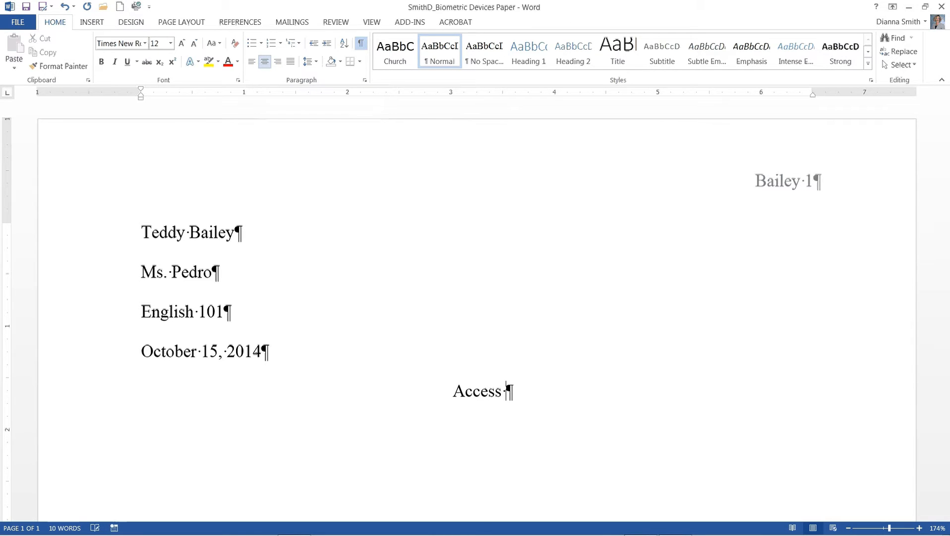
pyautogui.write('Granted')
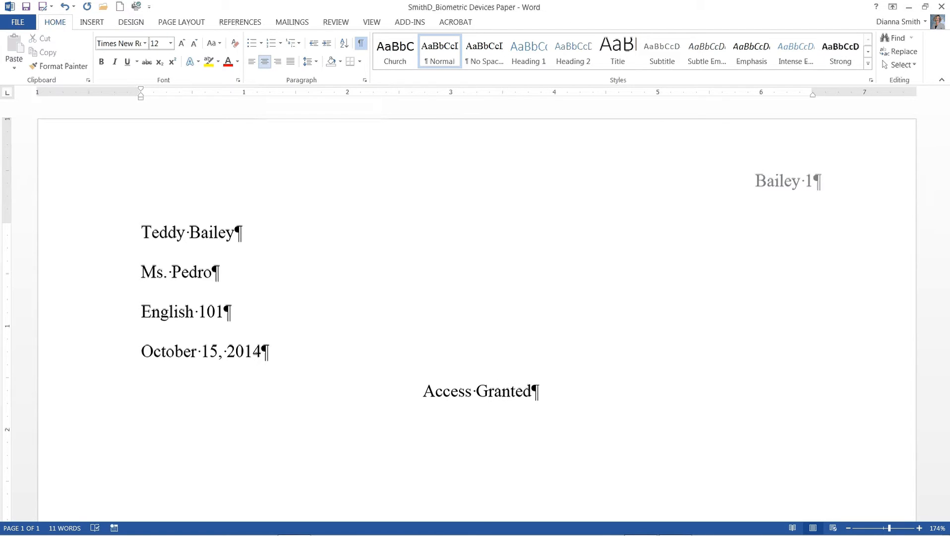
pyautogui.press('Return')
pyautogui.click(251, 68)
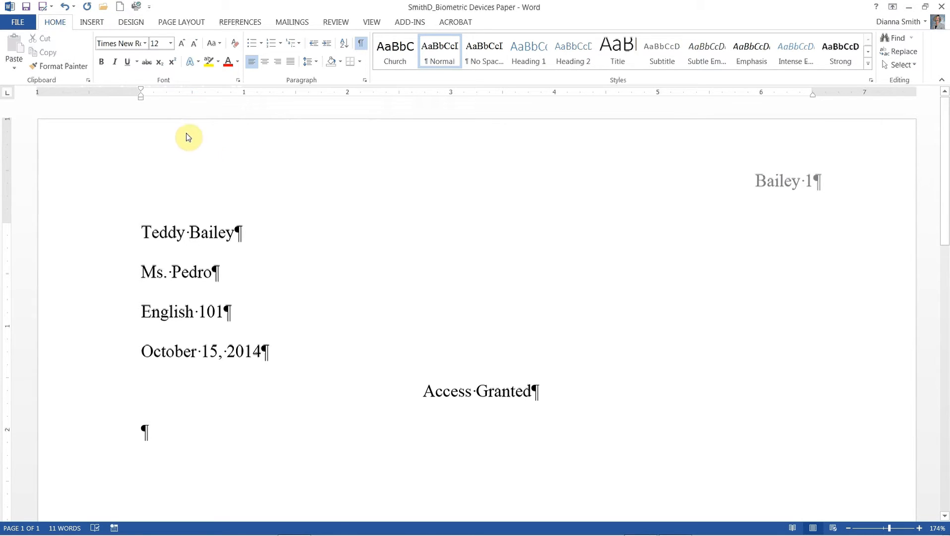
pyautogui.click(29, 8)
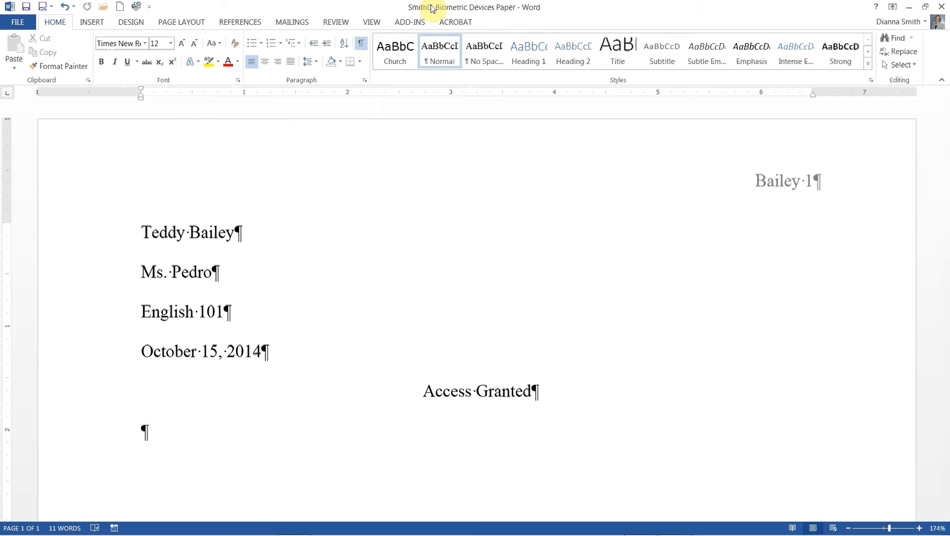
# Step: Set a 0.5" first-line indent on the blank paragraph below the title using the ruler
pyautogui.click(373, 22)
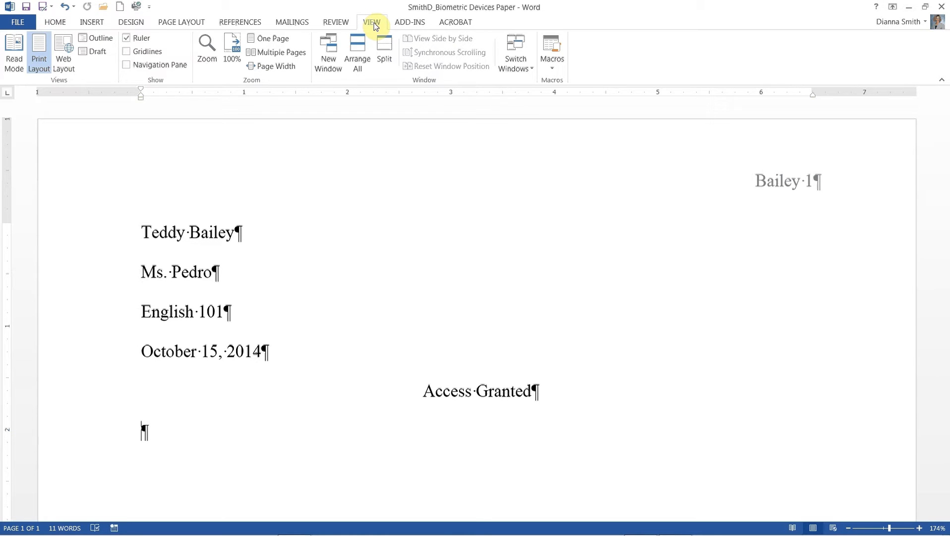
pyautogui.press('alt')
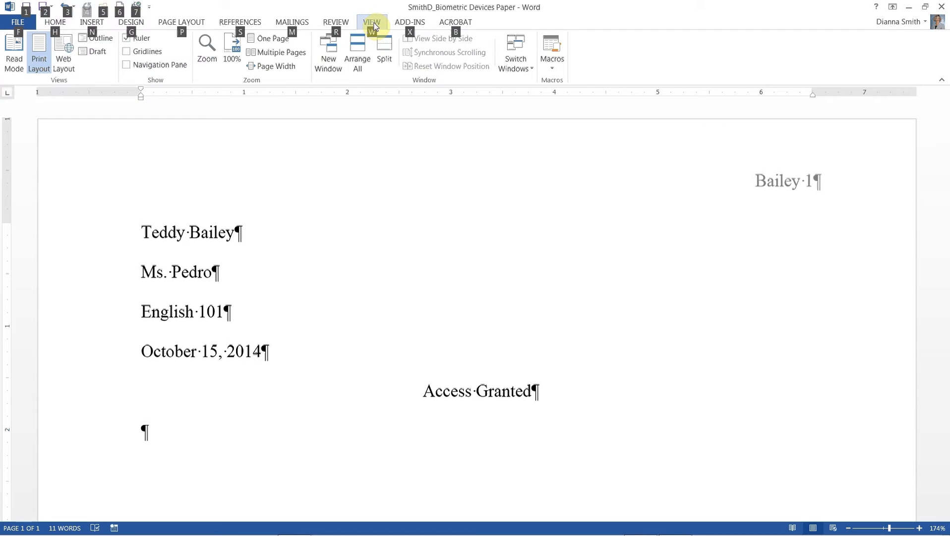
pyautogui.press('alt')
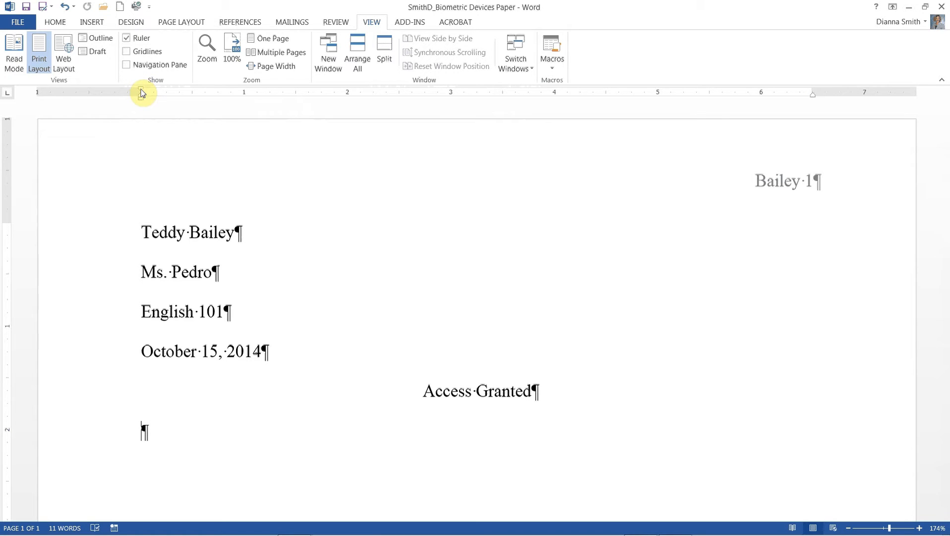
pyautogui.moveTo(141, 93); pyautogui.dragTo(191, 96)
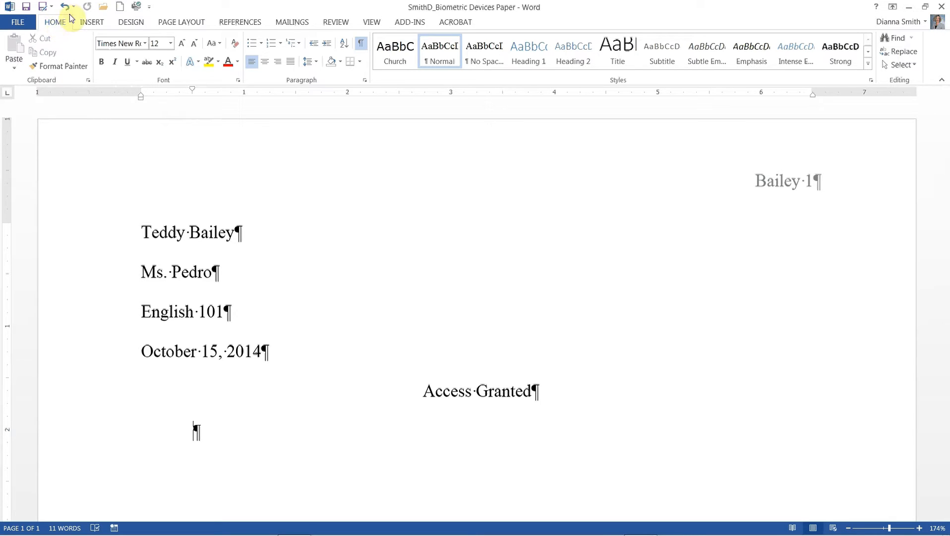
# Step: Check the indentation and spacing of the blank paragraph in the Paragraph settings
pyautogui.click(366, 82)
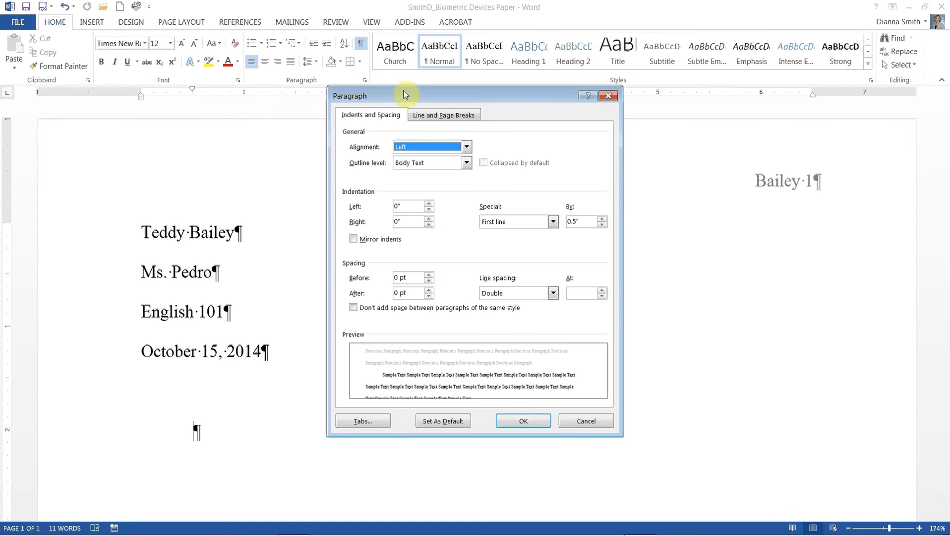
pyautogui.moveTo(431, 97); pyautogui.dragTo(434, 44)
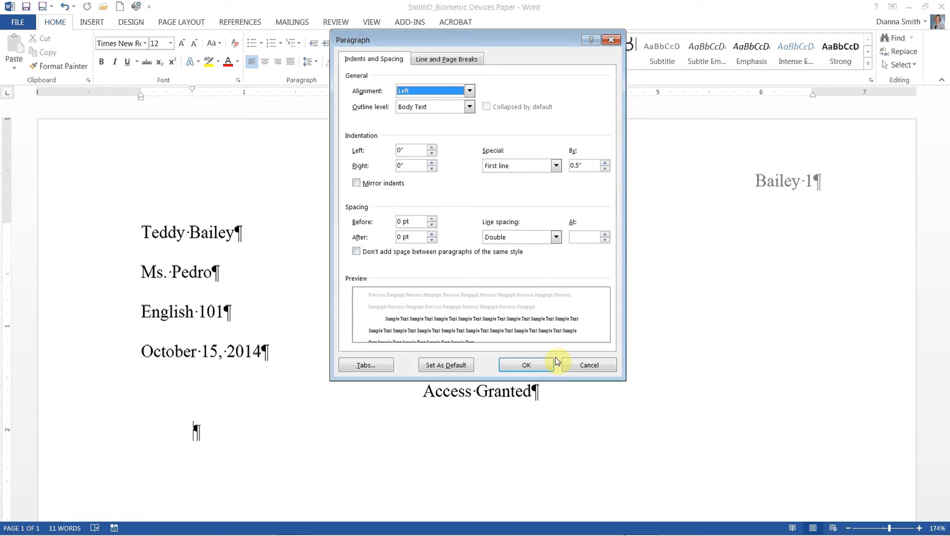
pyautogui.click(541, 364)
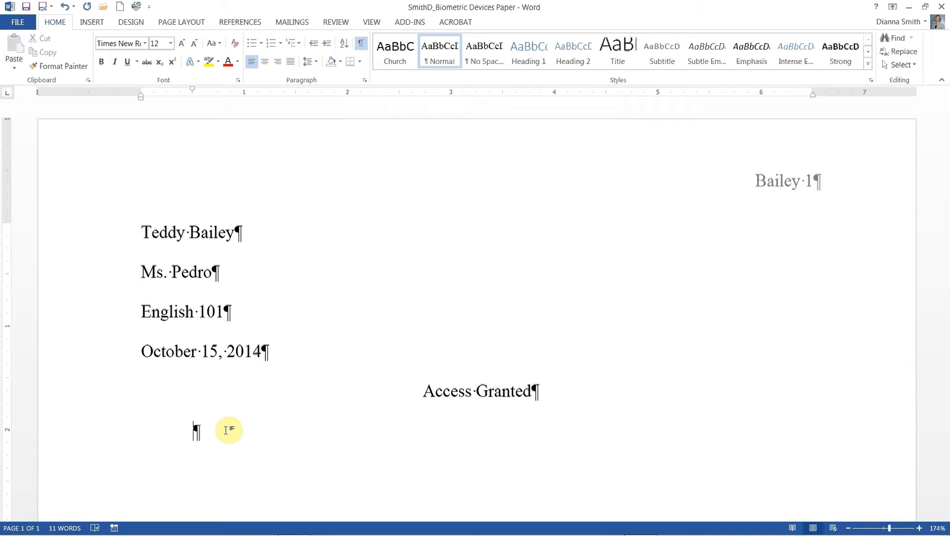
# Step: Enter "Biometric devices authenticate a person’s identity by verifying unique personal characteristics." in the indented paragraph and save the document
pyautogui.write('Biometric devices authenticate a person’s identity by verifying unique personal characteristics.')
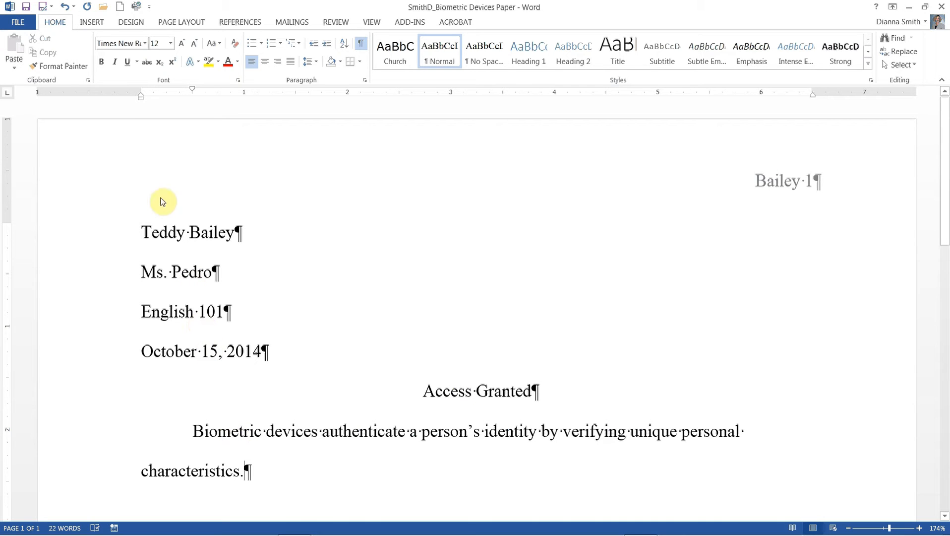
pyautogui.click(26, 7)
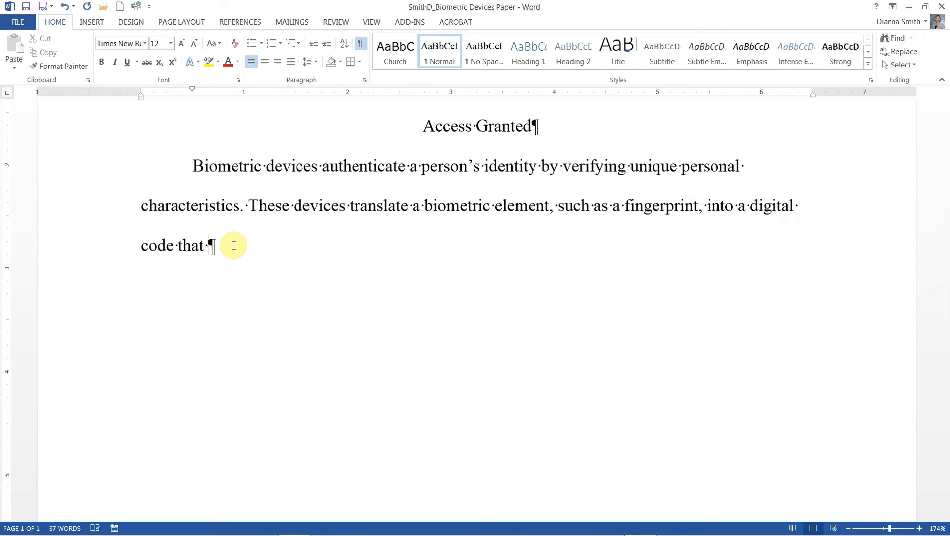
# Step: Finish the sentence after "code that" with "is compared with a digital code stored in a computer."
pyautogui.write('is compared with a')
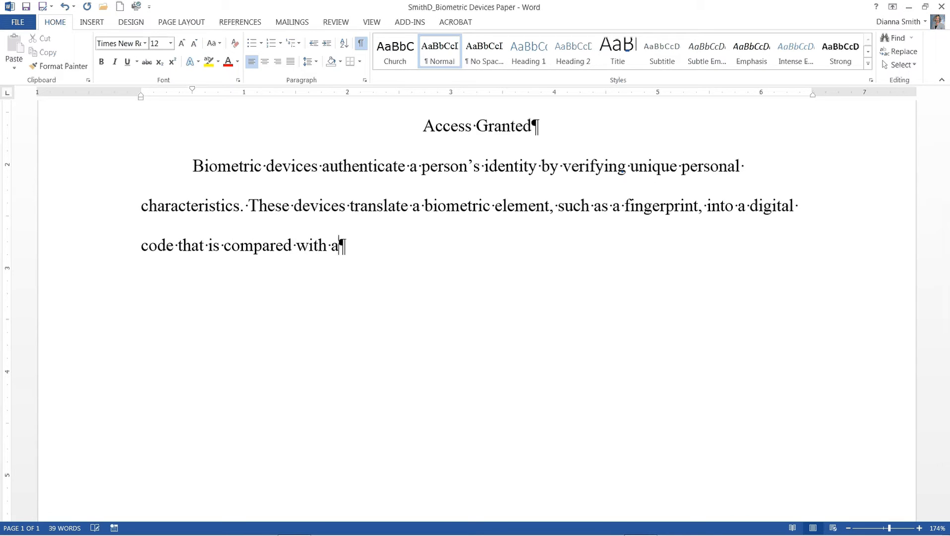
pyautogui.write(' digital code ')
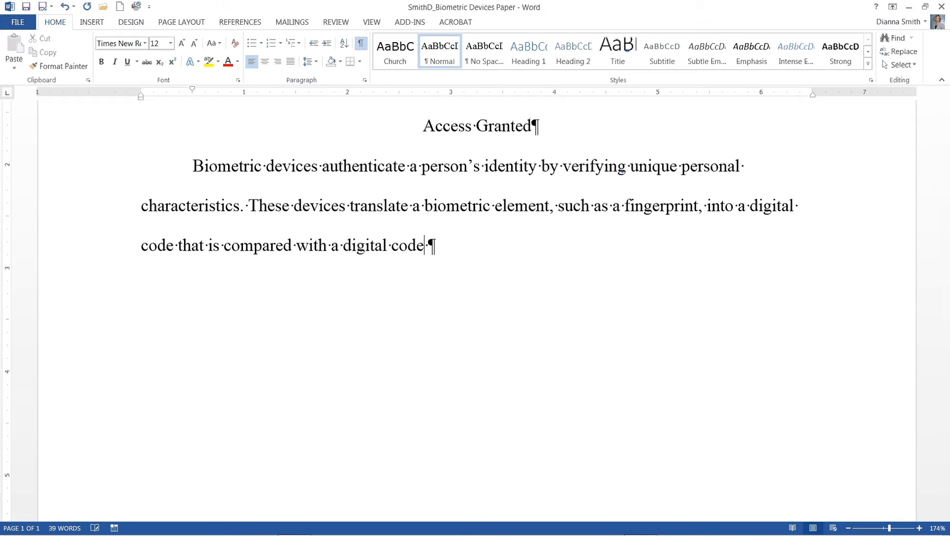
pyautogui.write('stored ina ')
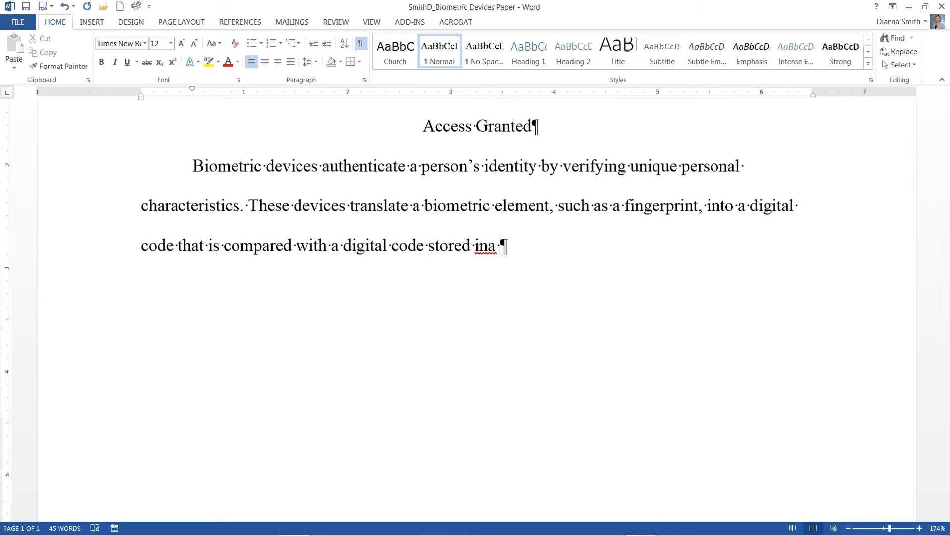
pyautogui.write('computer')
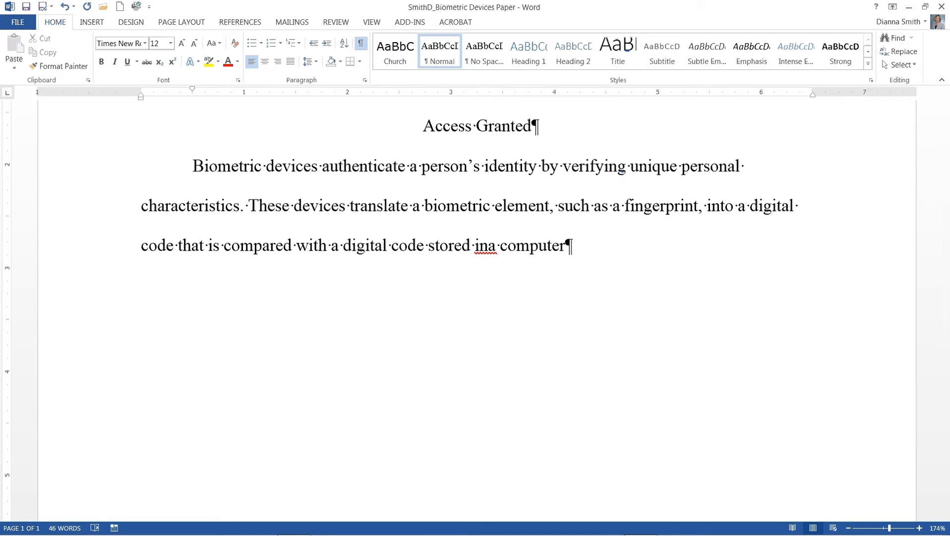
pyautogui.click(490, 247)
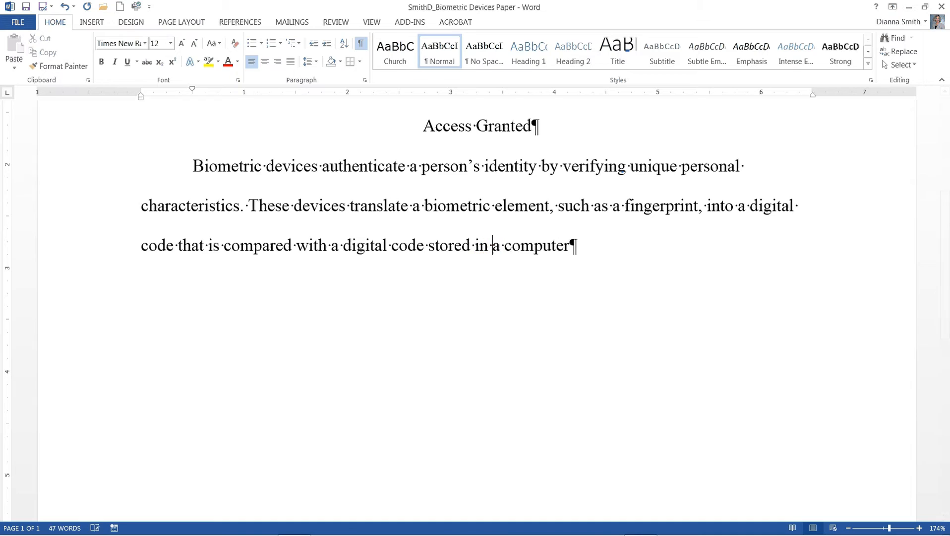
pyautogui.click(580, 248)
pyautogui.write('.')
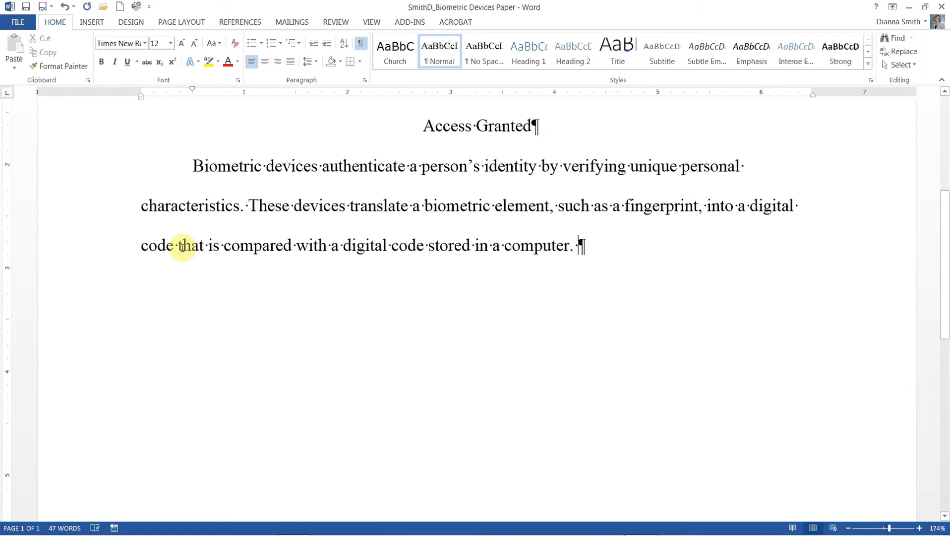
# Step: Turn off automatic correction of "taht" from the AutoCorrect options of the word "that"
pyautogui.click(182, 247)
pyautogui.click(180, 247)
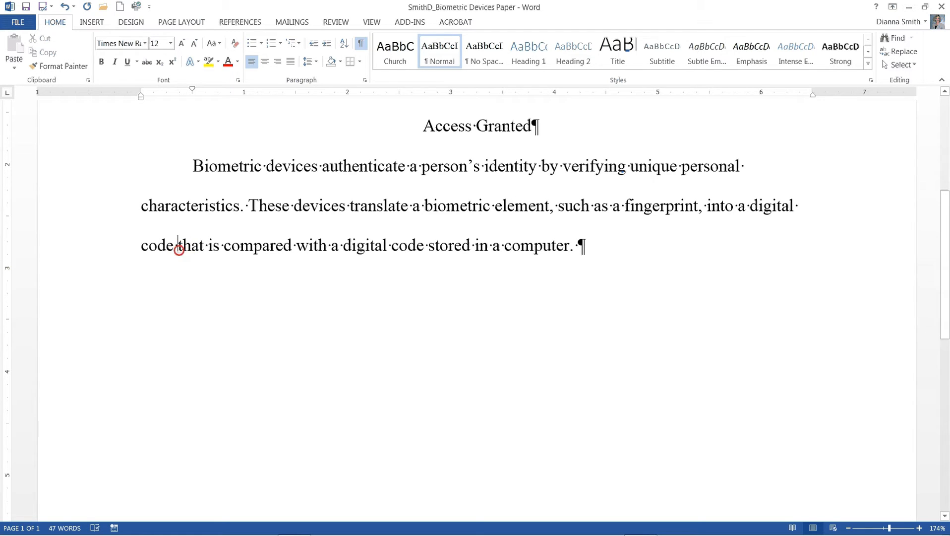
pyautogui.doubleClick(182, 250)
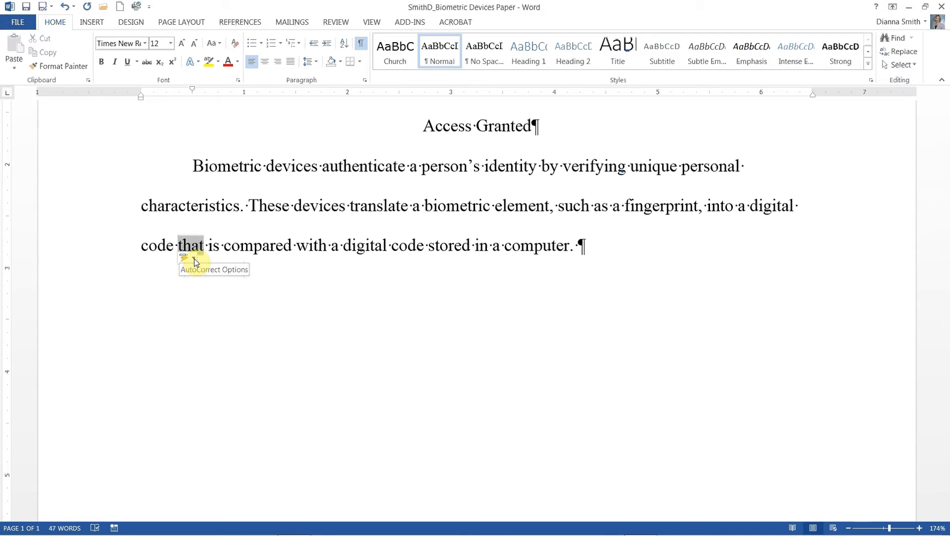
pyautogui.click(194, 260)
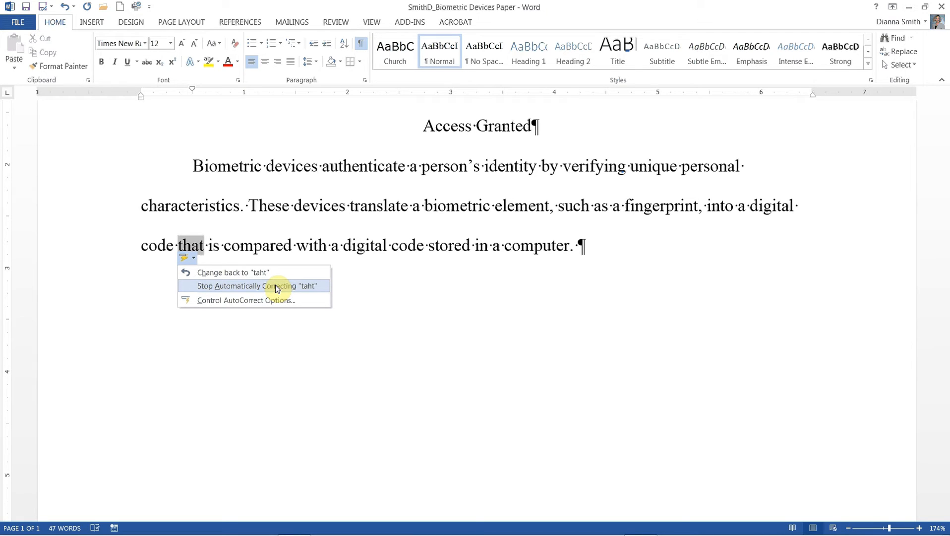
pyautogui.click(276, 286)
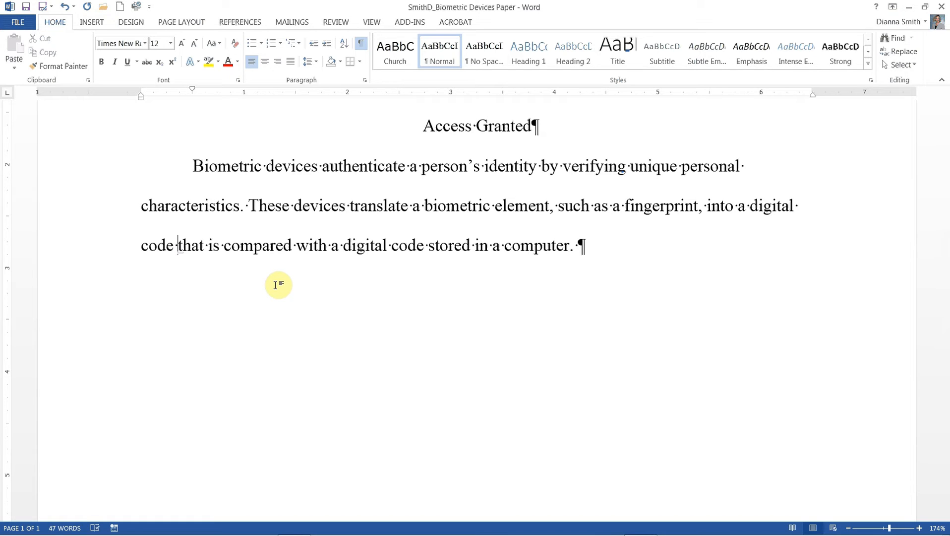
# Step: Open the AutoCorrect settings from the proofing options and move the dialog clear of the document text
pyautogui.click(22, 23)
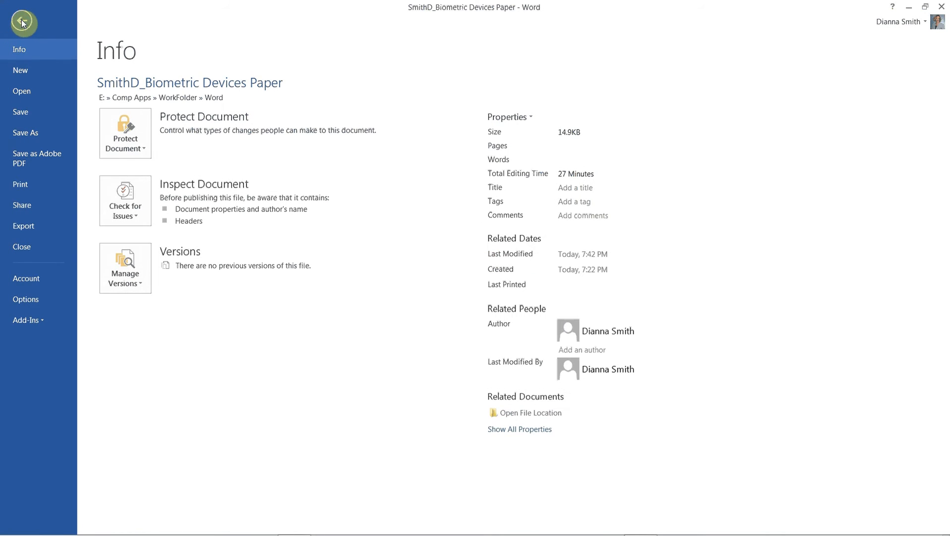
pyautogui.click(43, 302)
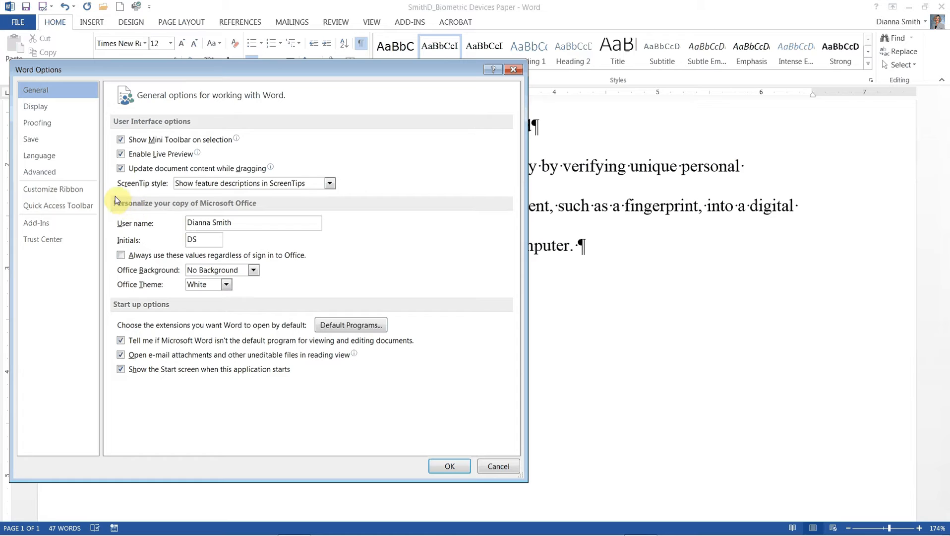
pyautogui.click(33, 124)
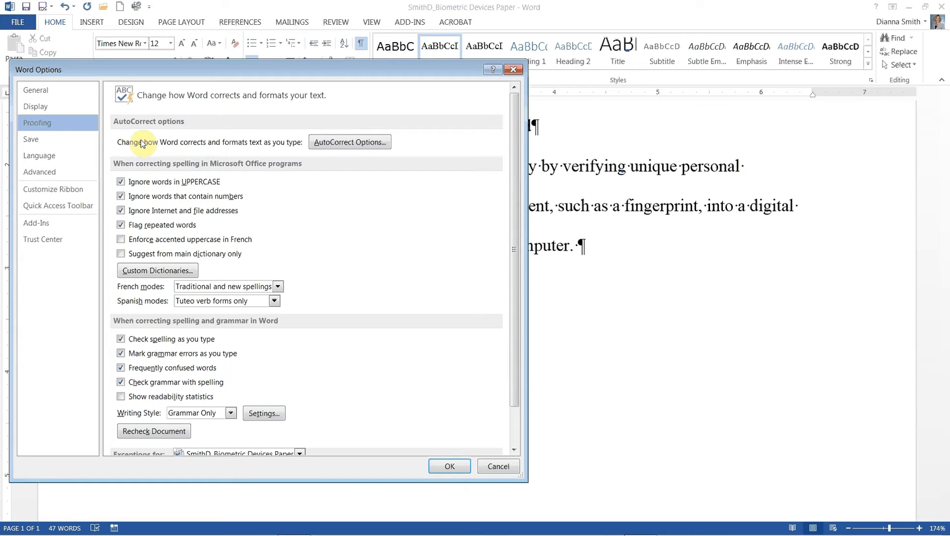
pyautogui.click(331, 145)
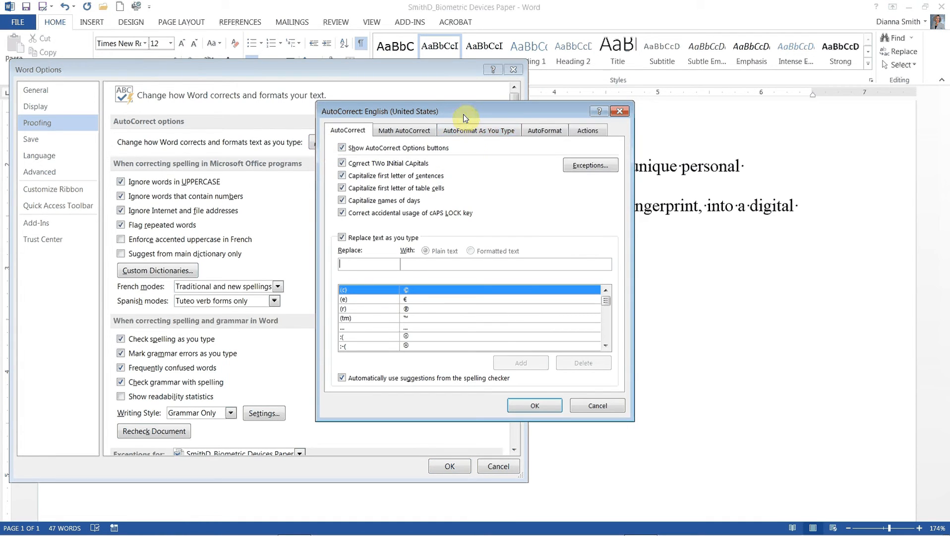
pyautogui.moveTo(462, 113); pyautogui.dragTo(322, 81)
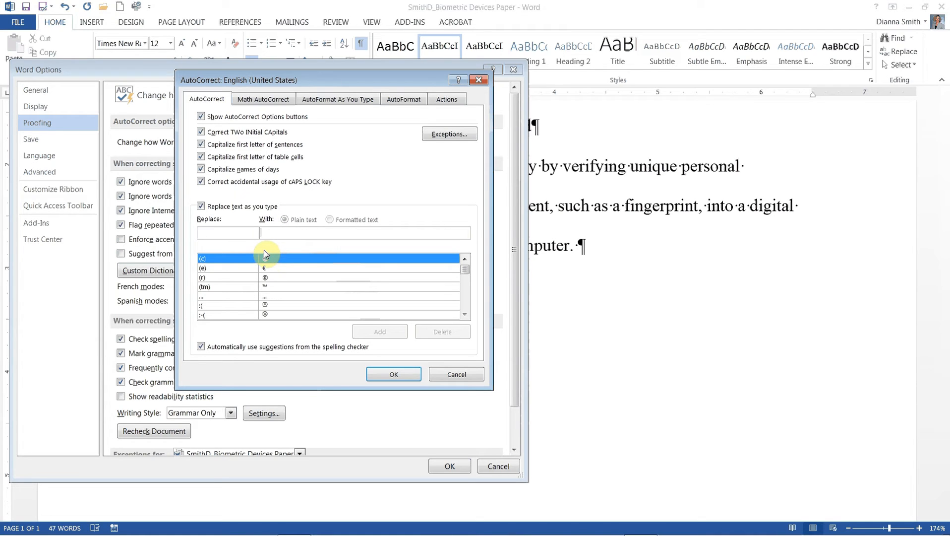
# Step: Redefine the AutoCorrect entry that replaces "comptuer" with "computer" and accept the changed options
pyautogui.click(248, 231)
pyautogui.write('comp')
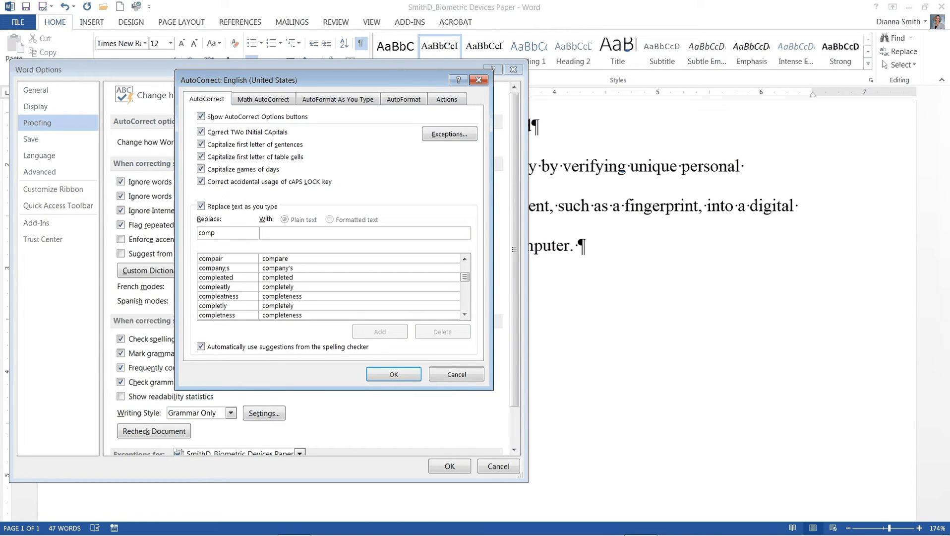
pyautogui.write('tuer')
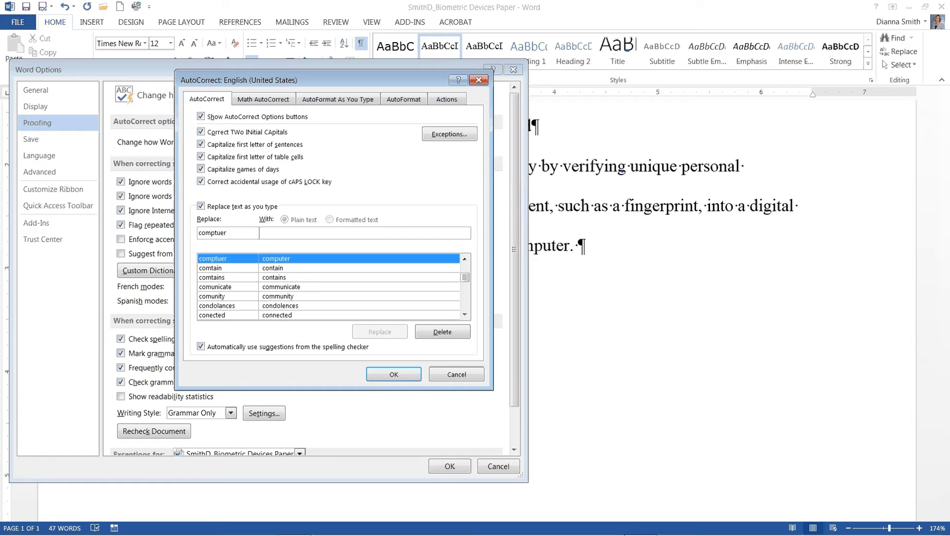
pyautogui.click(282, 230)
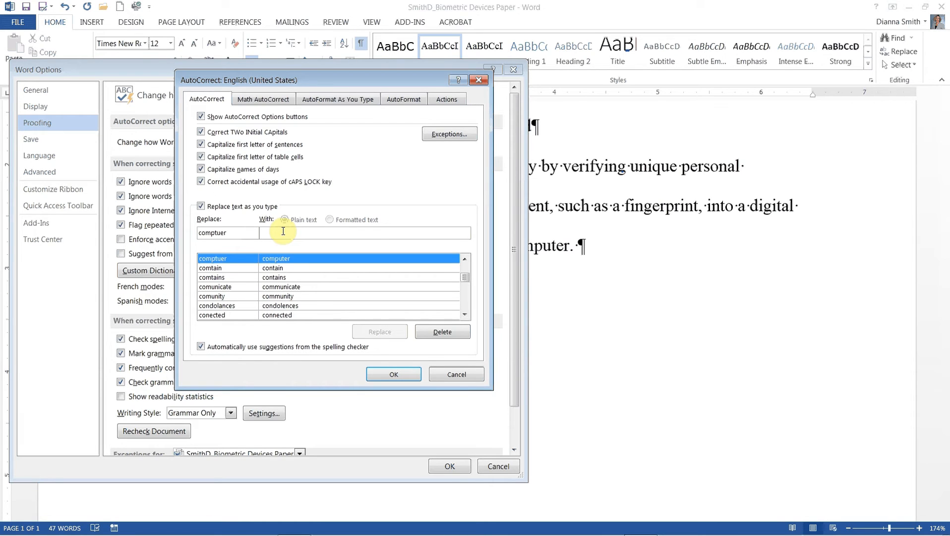
pyautogui.write('co')
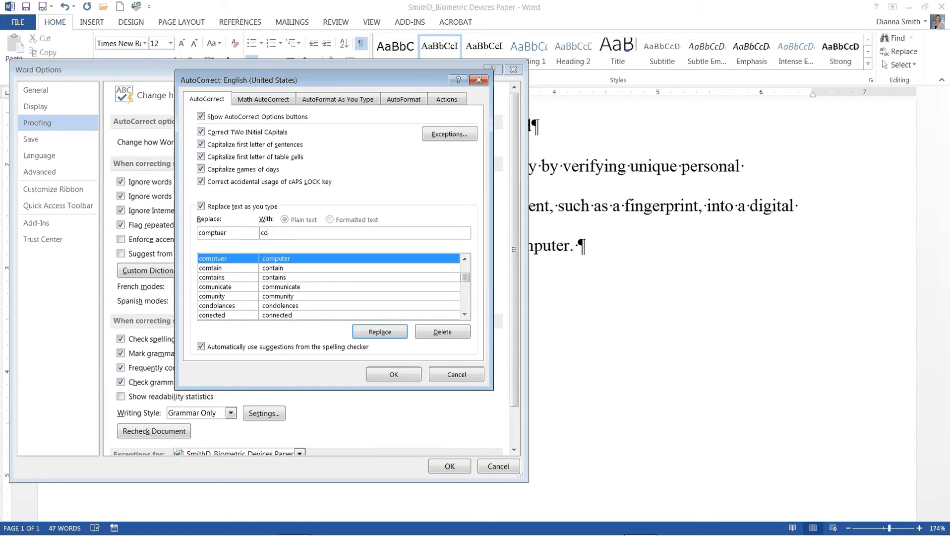
pyautogui.write('mputer')
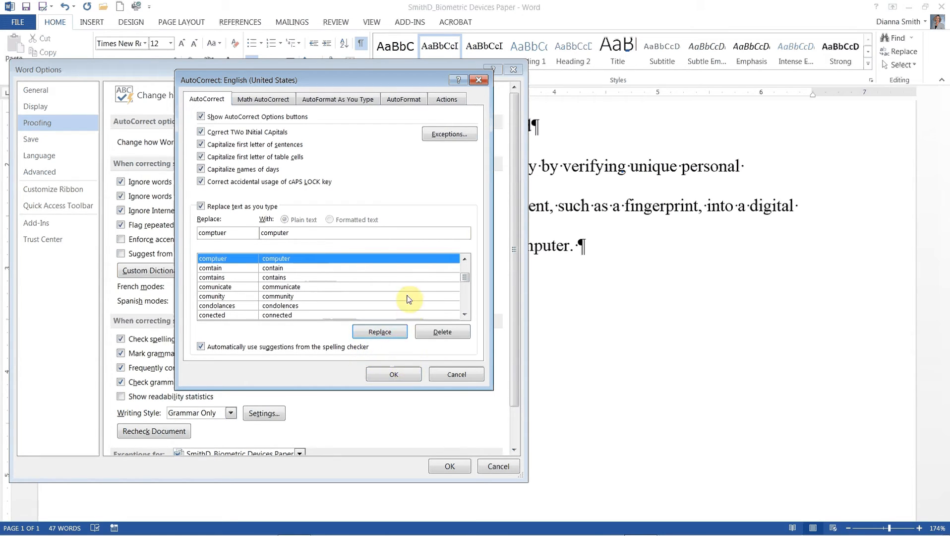
pyautogui.click(392, 339)
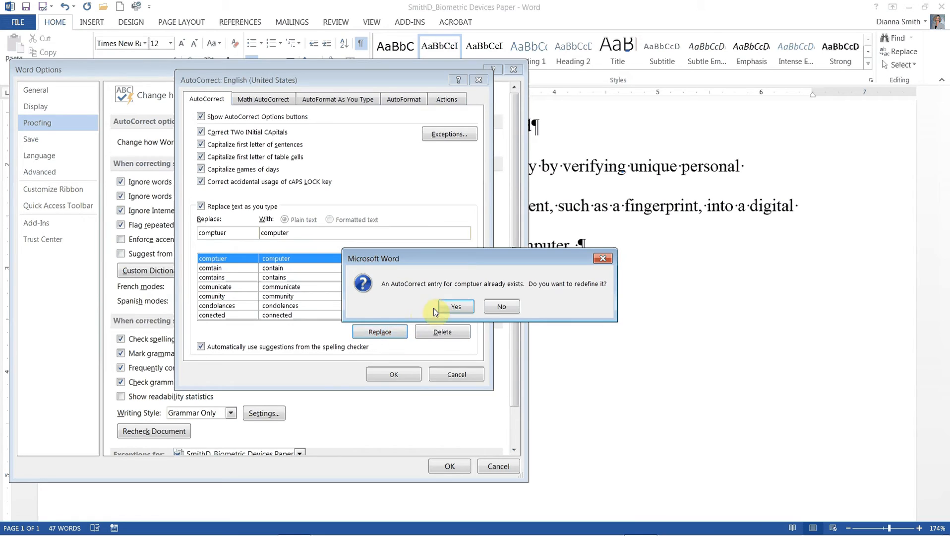
pyautogui.click(456, 307)
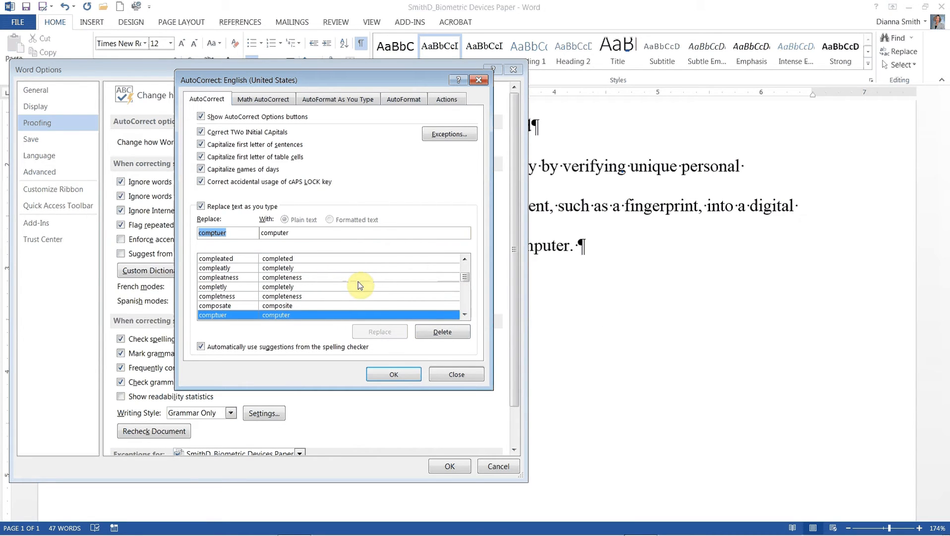
pyautogui.click(394, 374)
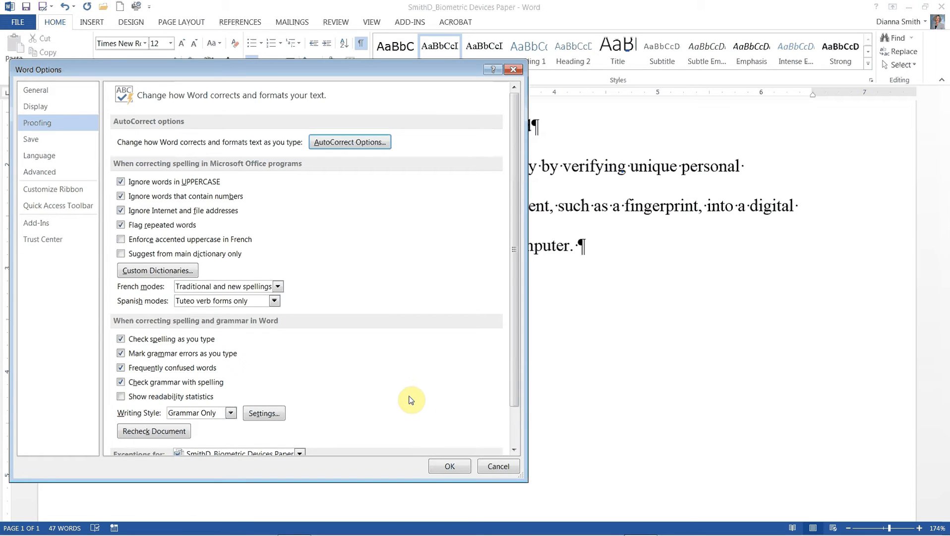
pyautogui.click(451, 467)
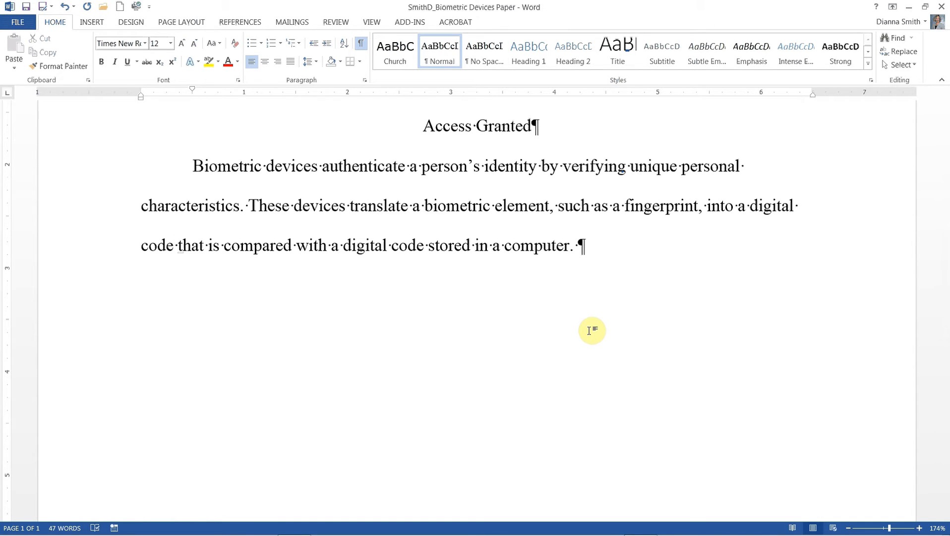
# Step: Add a second body paragraph from "A fingerprint reader, or scanner, captures curves" through "before they can access a computer", and show formatting marks
pyautogui.click(610, 249)
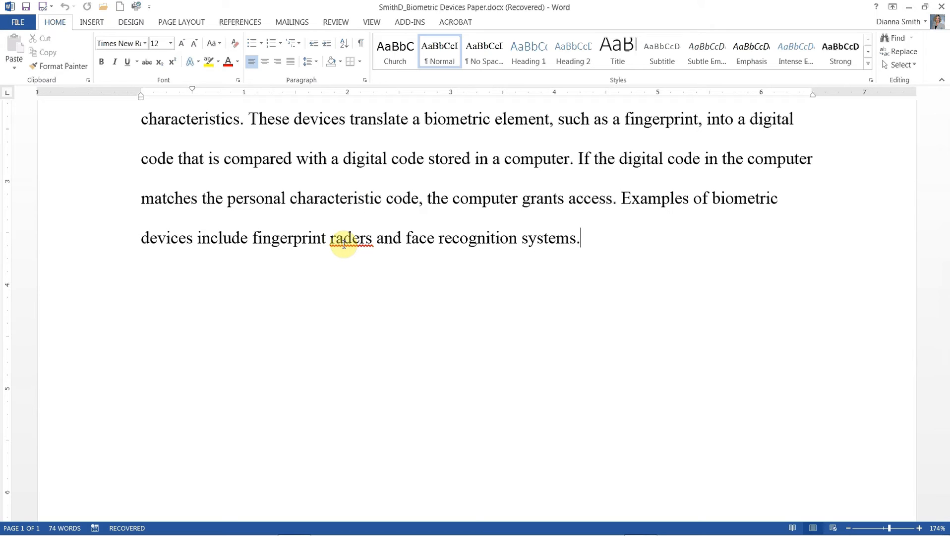
pyautogui.press('Return')
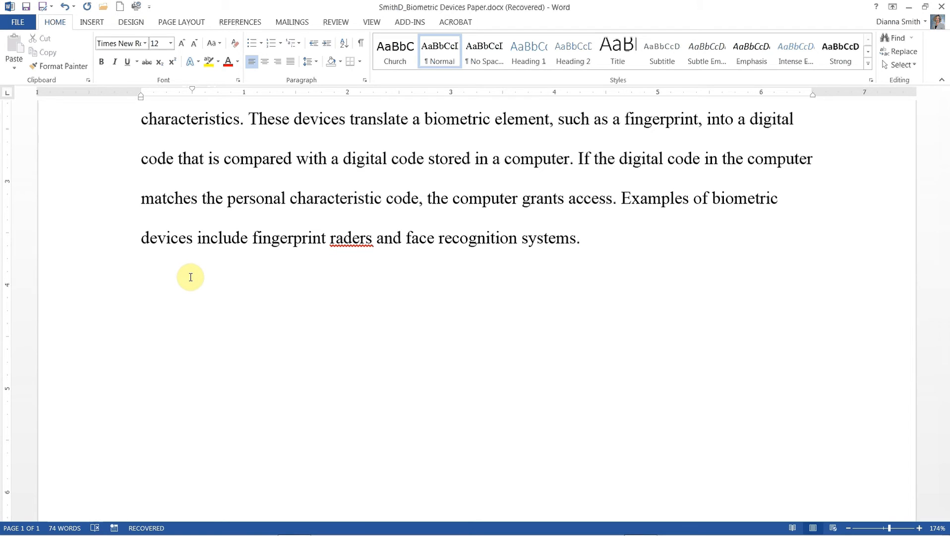
pyautogui.write('A fingerprint reader, or scanner, captures curves and indentations of a fingerprint. Organizations use fingerprint readers to secure doors, computers, and software. For example, a fingerprint reader can be set up to authenticate users before they can access a computer.')
pyautogui.hotkey('ctrl', 'shift', '8')
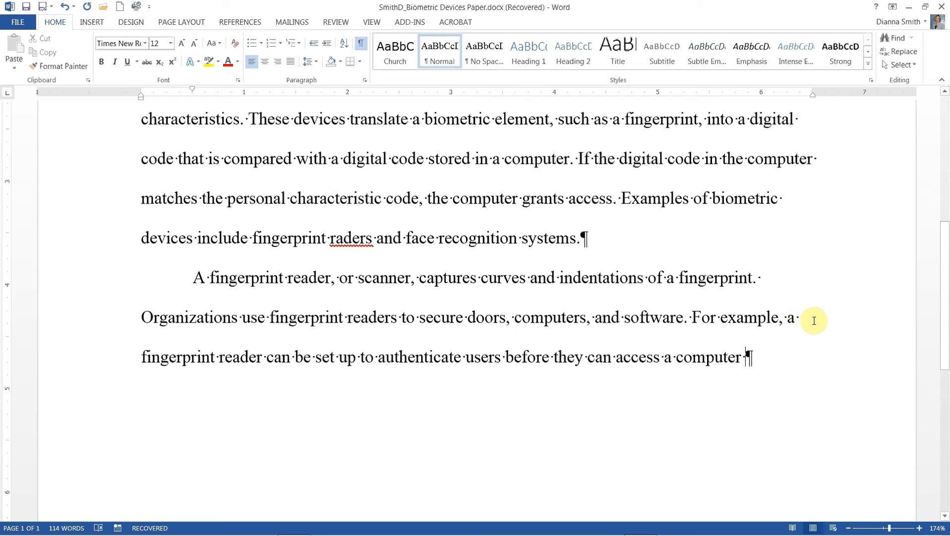
# Step: Insert an extra space before "For example" in the second body paragraph and remove it again
pyautogui.click(690, 320)
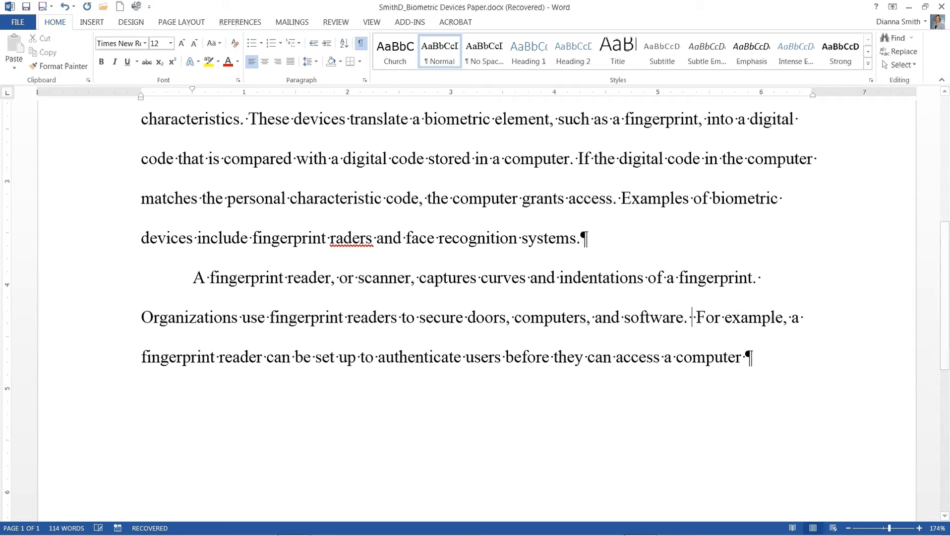
pyautogui.click(782, 362)
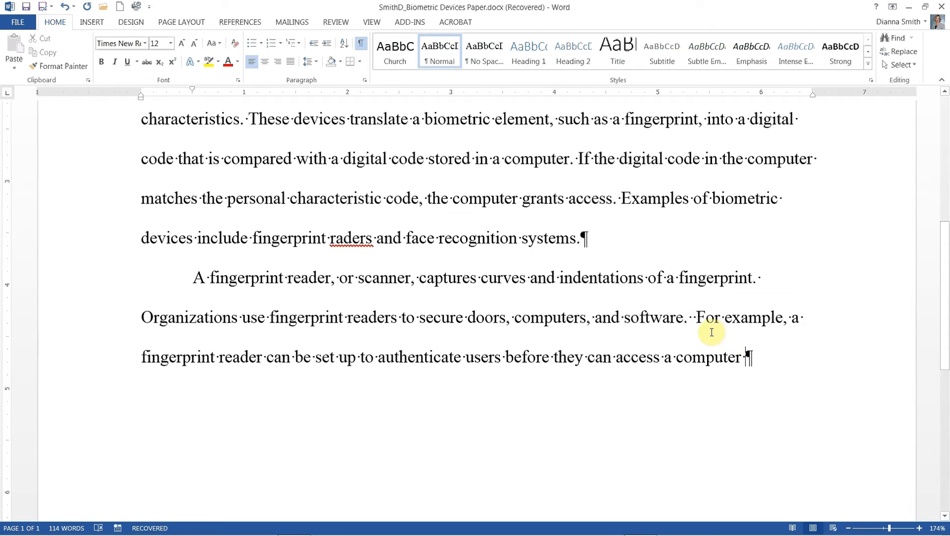
pyautogui.click(693, 318)
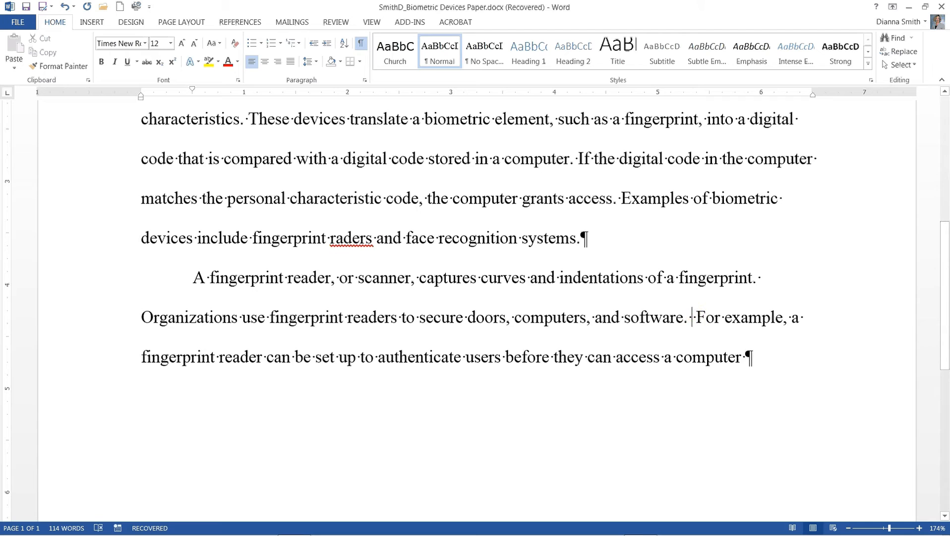
pyautogui.press('BackSpace')
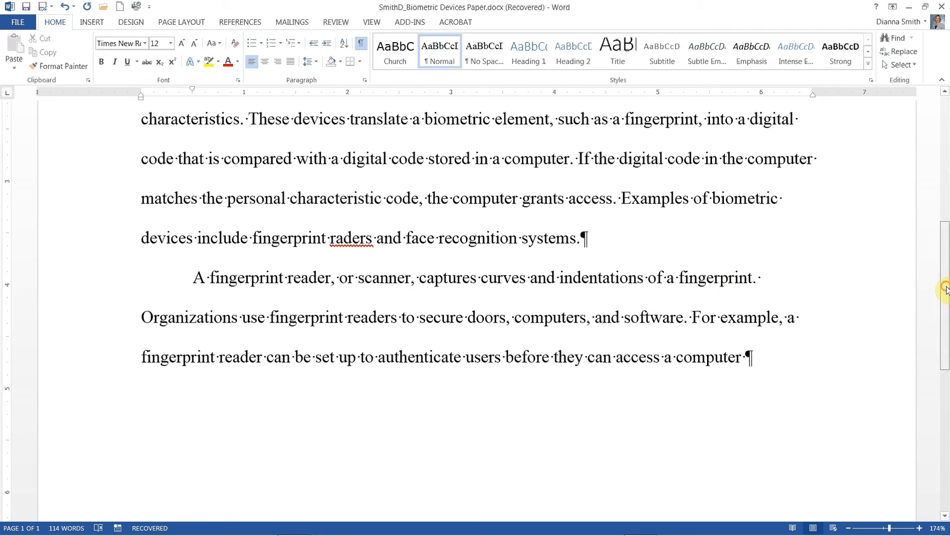
# Step: Add a second space before "These devices" in the first body paragraph
pyautogui.moveTo(945, 273); pyautogui.dragTo(946, 194)
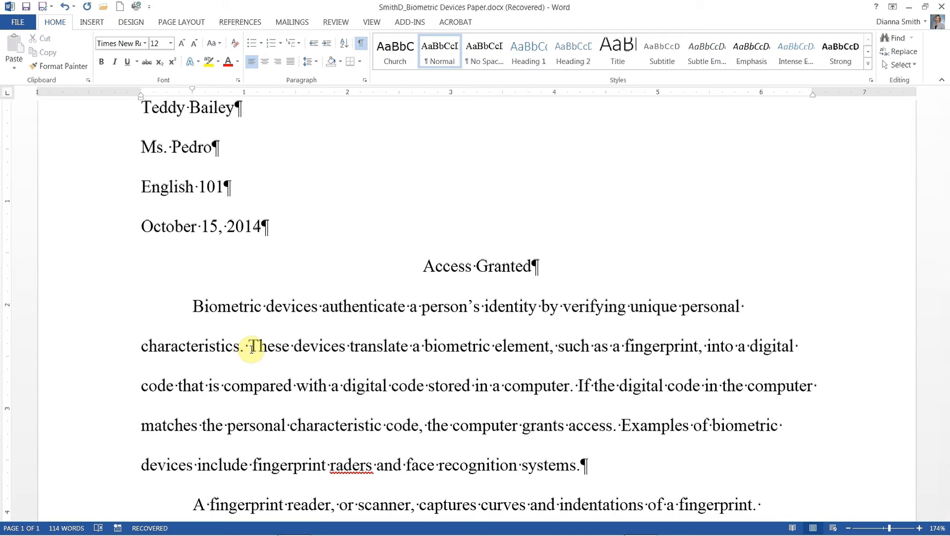
pyautogui.click(307, 385)
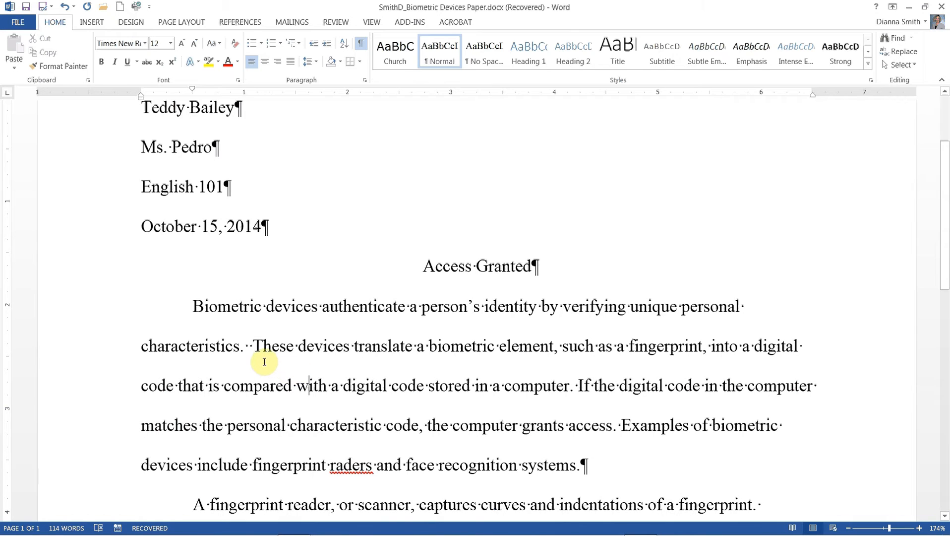
# Step: Remove the extra space before "These devices" in the first body paragraph
pyautogui.click(248, 345)
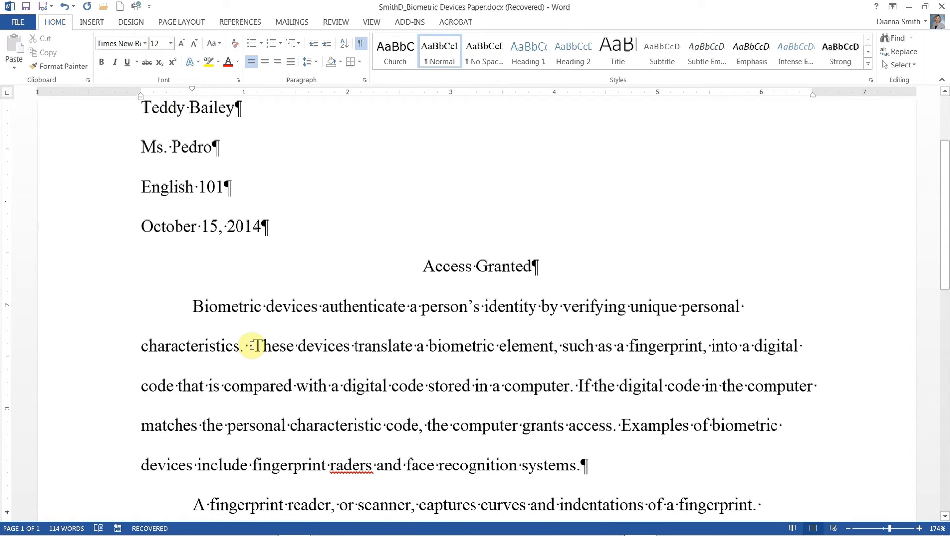
pyautogui.click(252, 345)
pyautogui.press('BackSpace')
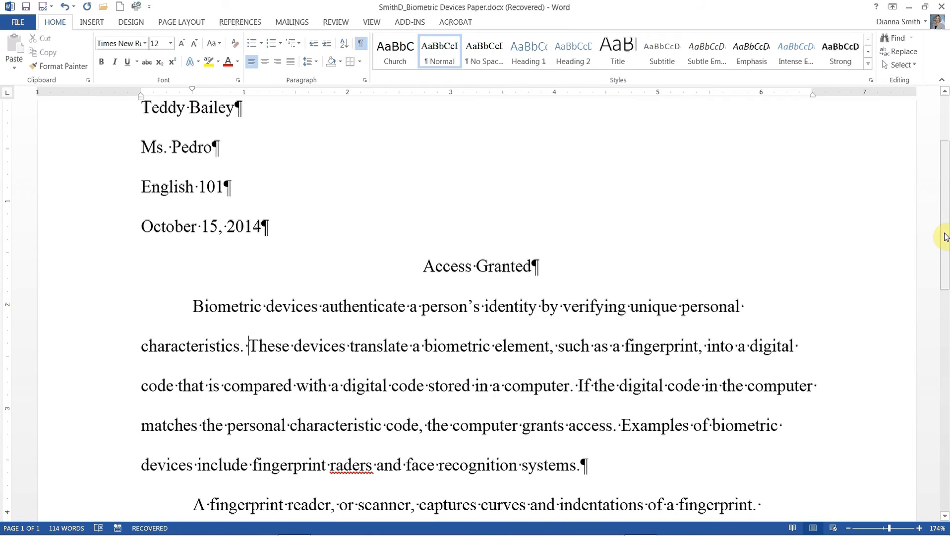
# Step: Place the insertion point at the end of the second body paragraph and set the citation style to MLA Seventh Edition
pyautogui.moveTo(944, 238); pyautogui.dragTo(935, 347)
pyautogui.click(769, 311)
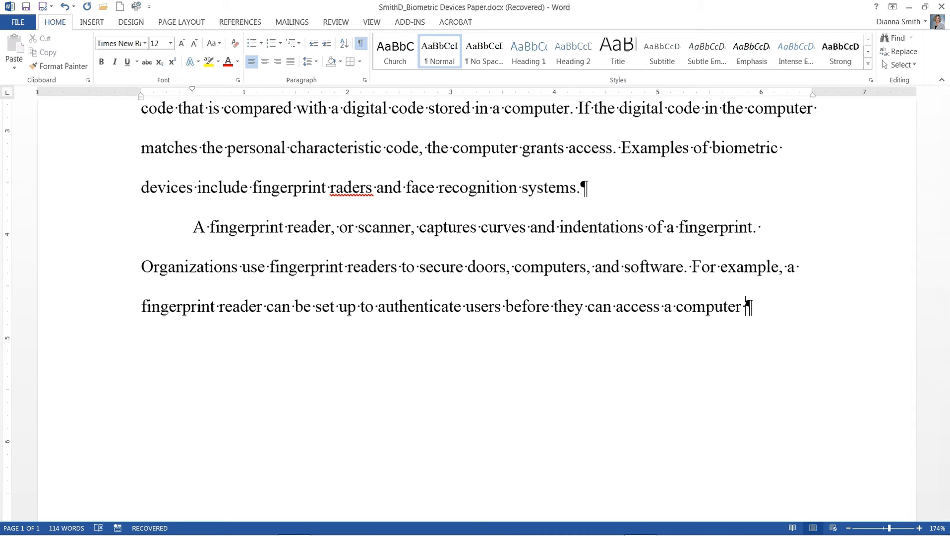
pyautogui.click(240, 22)
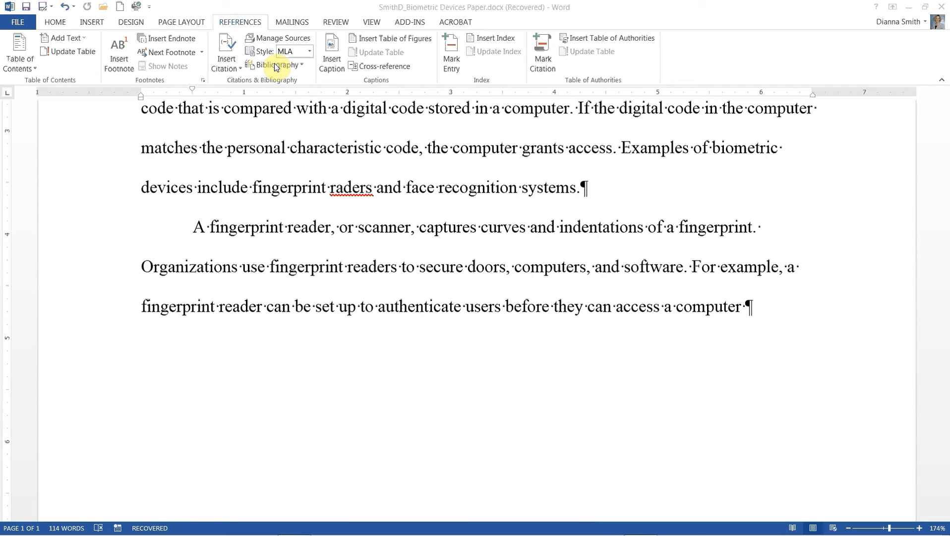
pyautogui.click(311, 52)
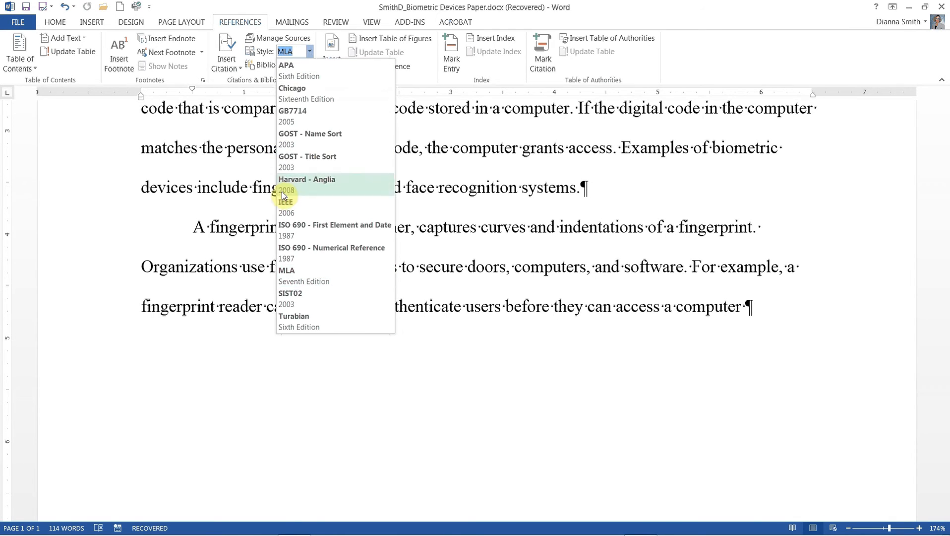
pyautogui.click(305, 273)
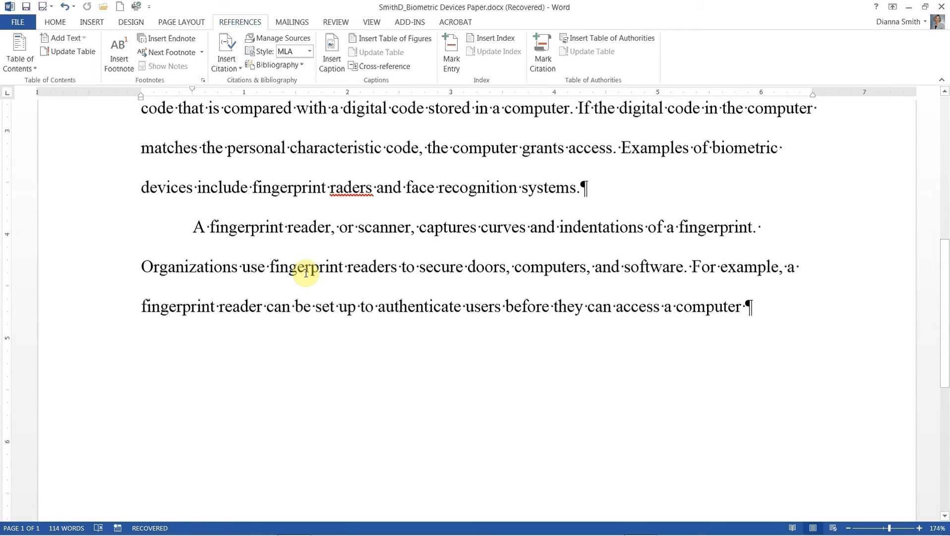
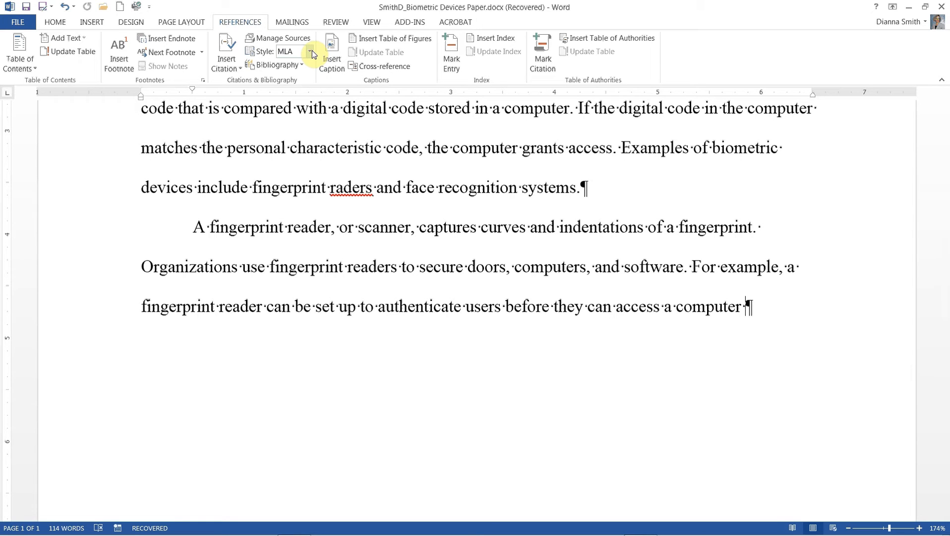
# Step: Start a new citation source after "access a computer" and set its source type to Article in a Periodical
pyautogui.click(239, 71)
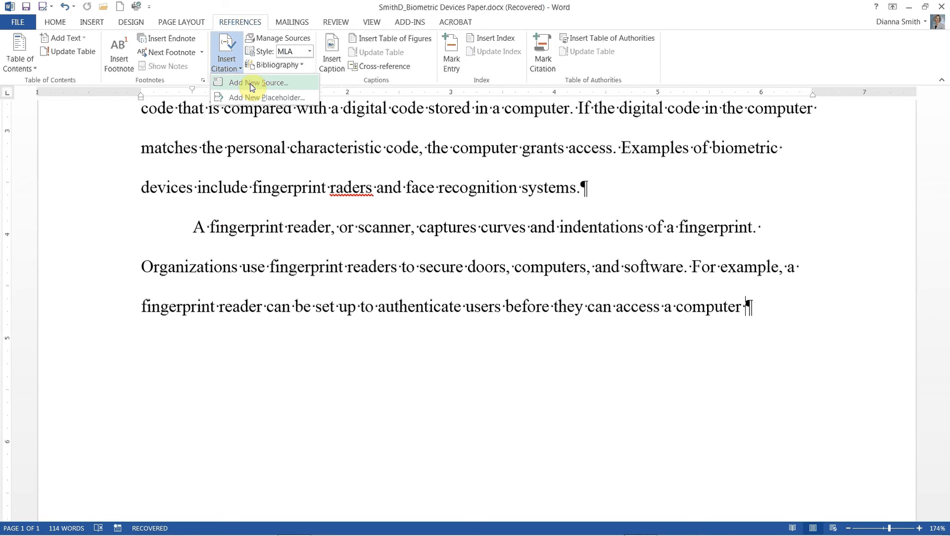
pyautogui.click(252, 87)
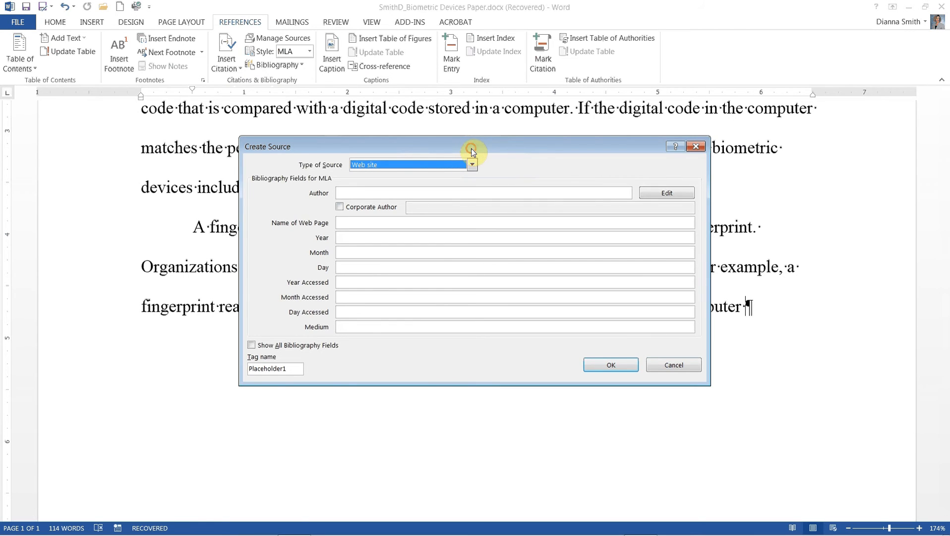
pyautogui.moveTo(472, 148); pyautogui.dragTo(461, 119)
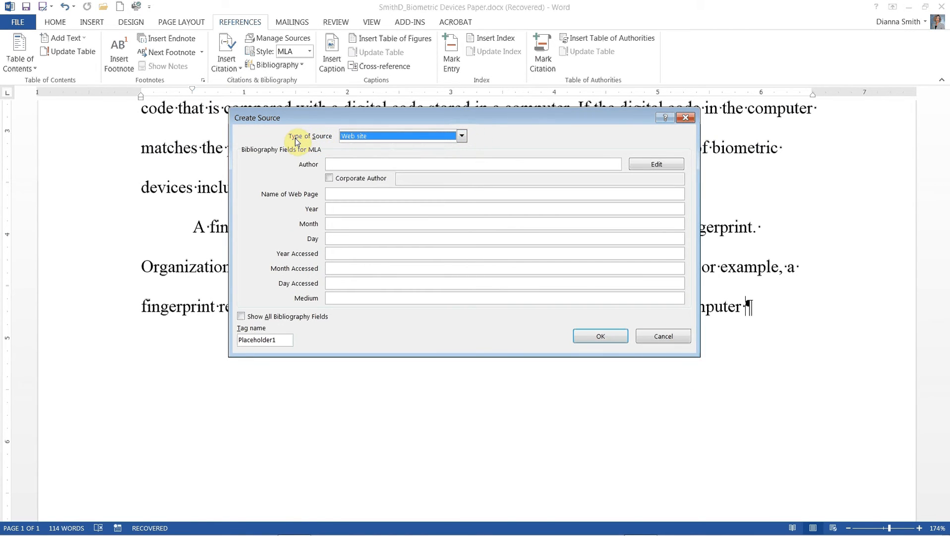
pyautogui.click(461, 138)
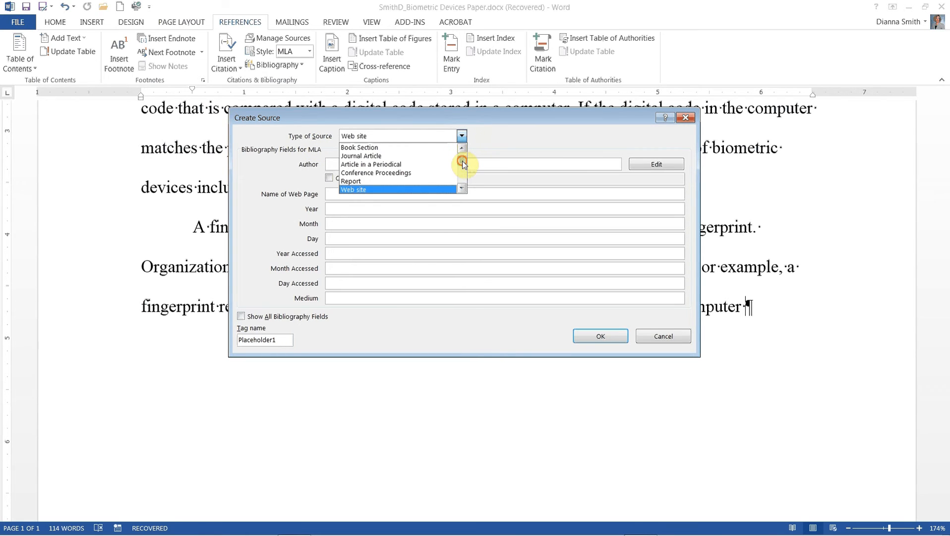
pyautogui.click(461, 161)
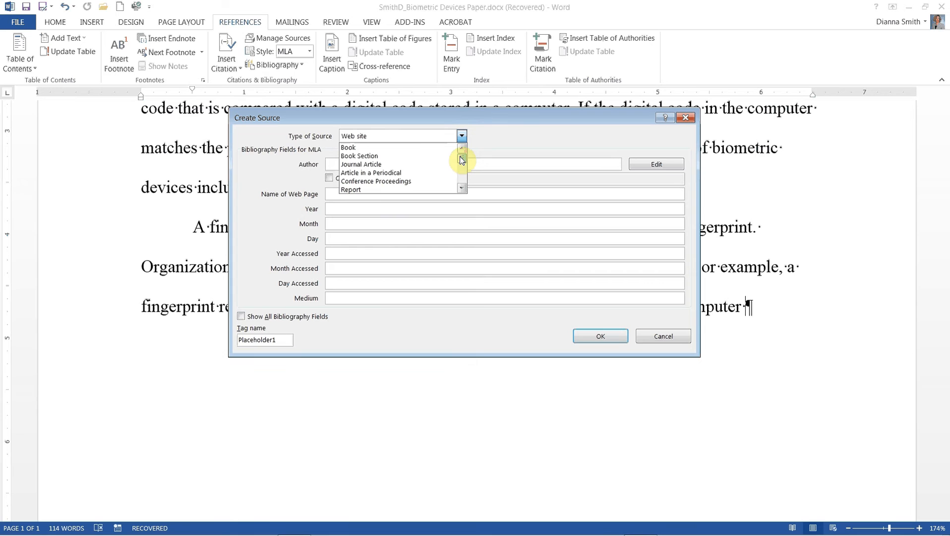
pyautogui.moveTo(462, 159); pyautogui.dragTo(461, 182)
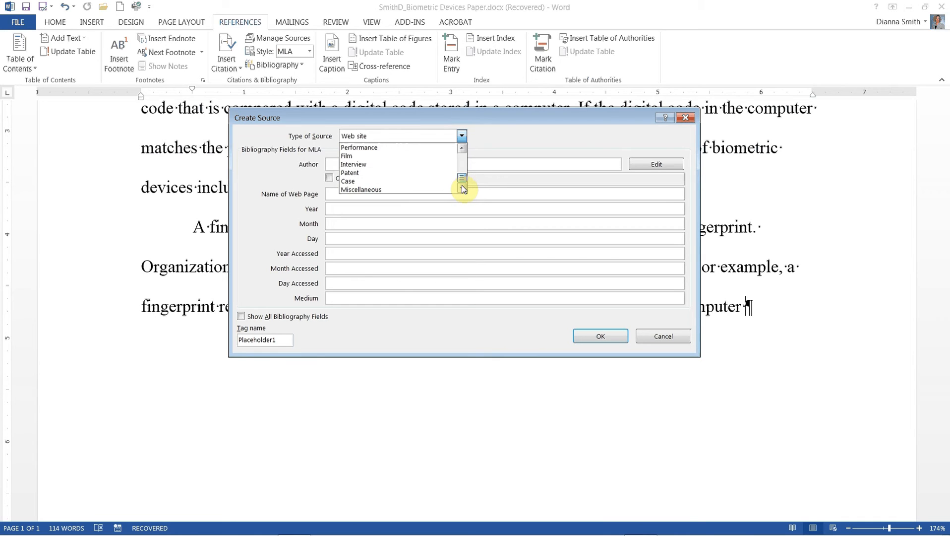
pyautogui.moveTo(462, 186); pyautogui.dragTo(458, 152)
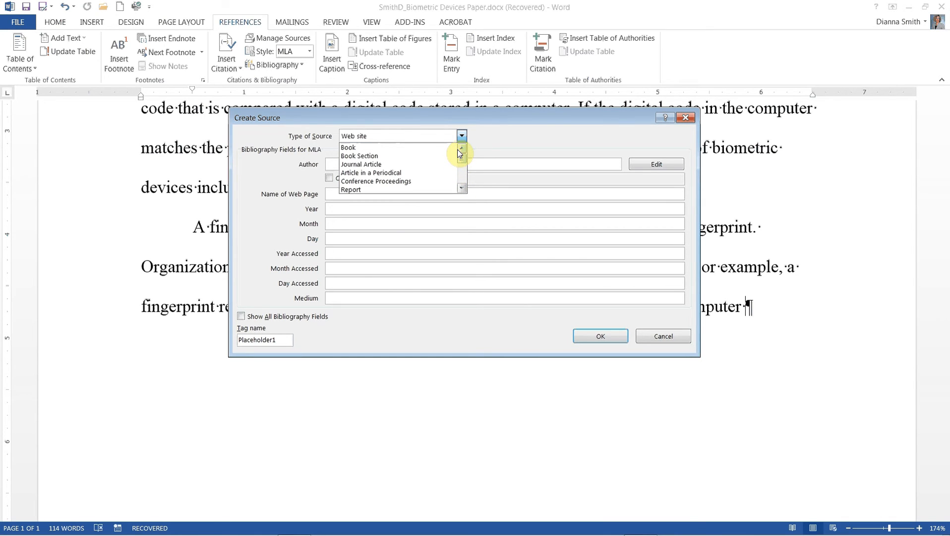
pyautogui.click(418, 173)
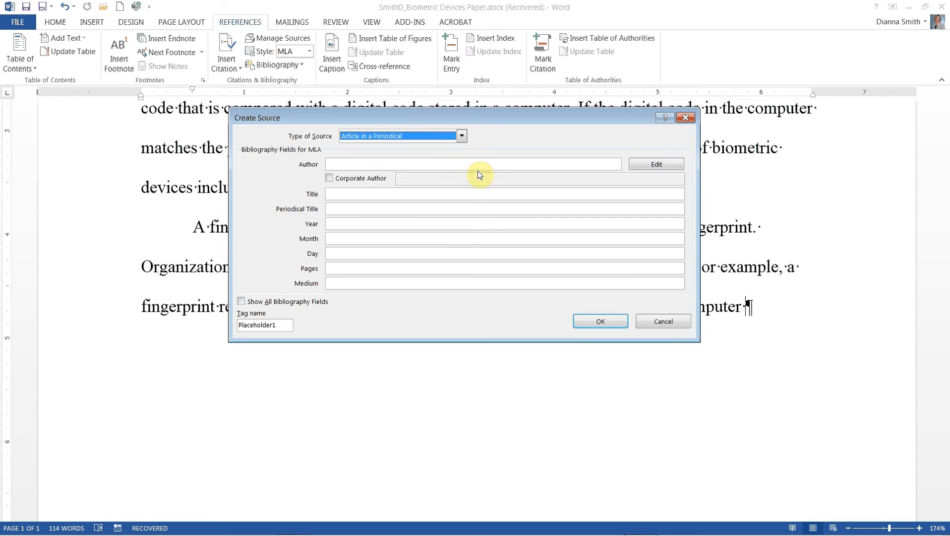
# Step: Enter the author's full name, last name first, and the article title "Understanding How to Use Fingerprint Readers" for the source
pyautogui.click(450, 162)
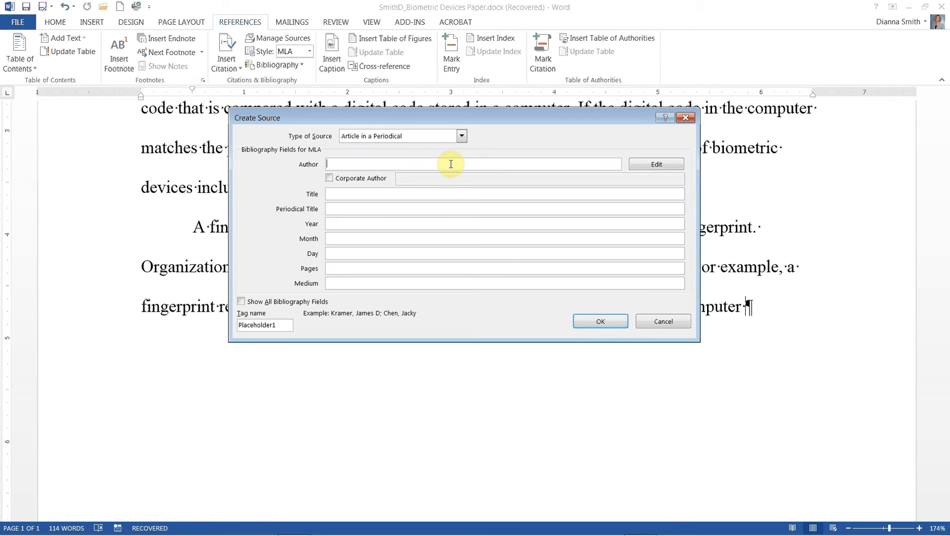
pyautogui.write('Rossi,')
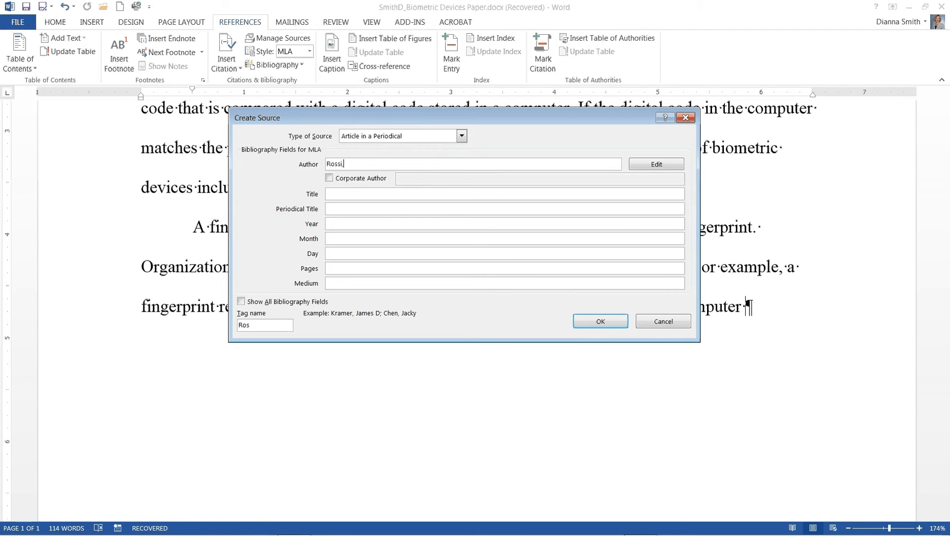
pyautogui.write(' Marcell Enrico')
pyautogui.click(440, 193)
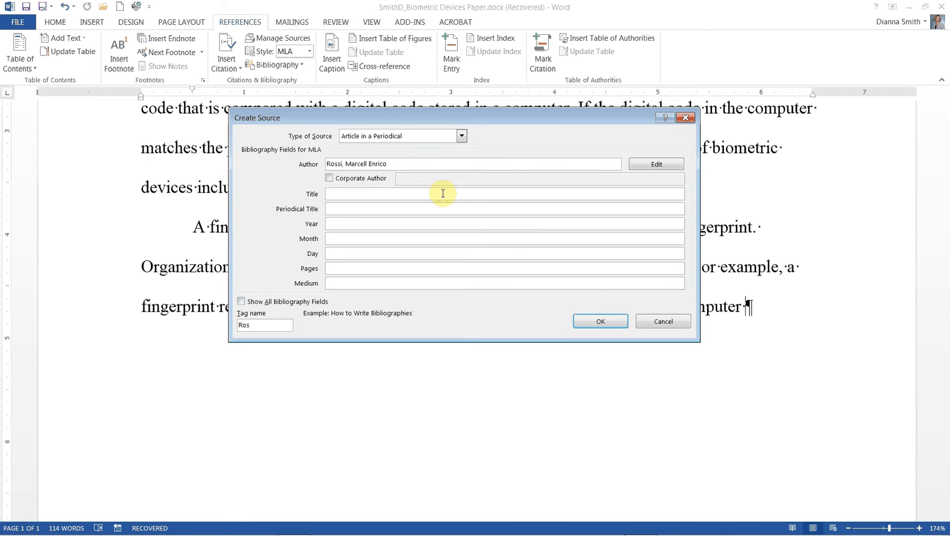
pyautogui.write('Understanding How to Use Fingerprint Read')
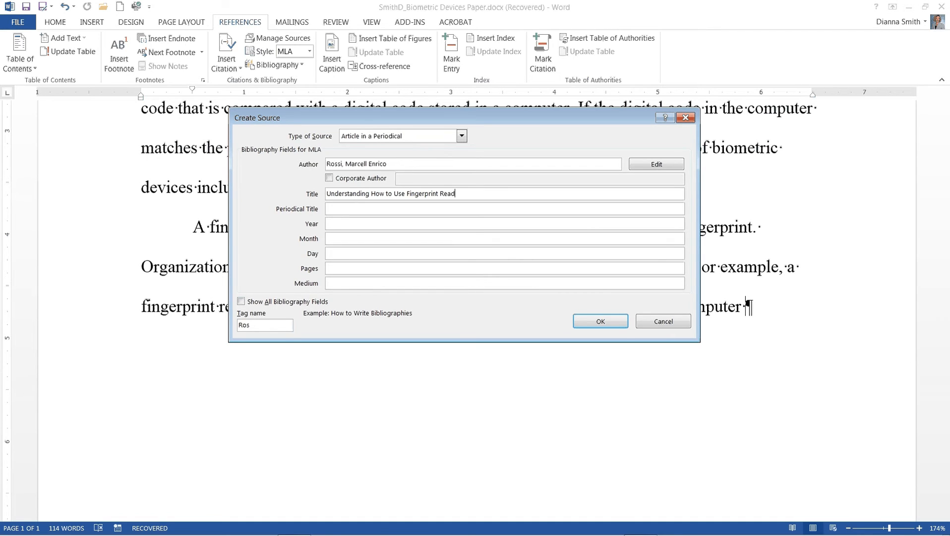
pyautogui.write('ers')
# Step: Set the source's periodical title to "Digital Security Review" with publication year 2014 and month "Aug."
pyautogui.click(432, 209)
pyautogui.write('Digital Se')
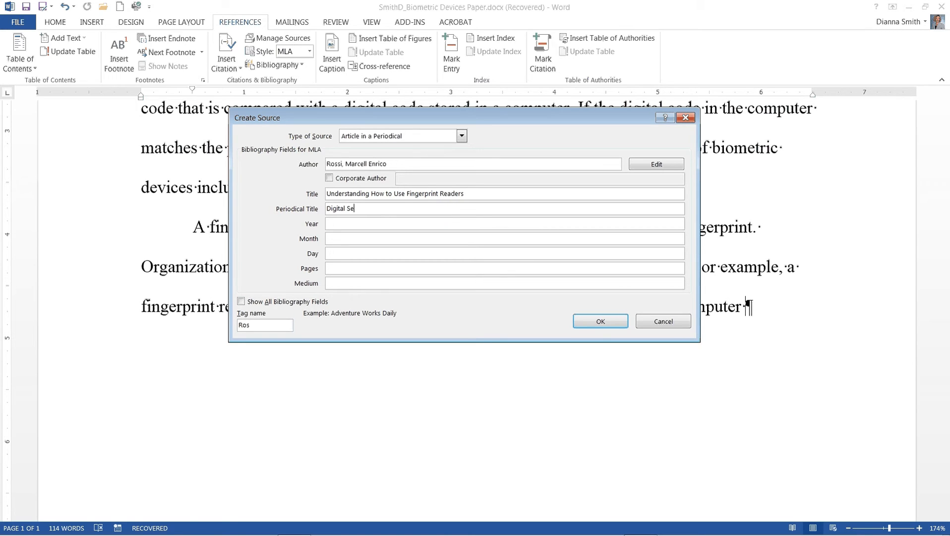
pyautogui.write('curity Ref')
pyautogui.write('iew')
pyautogui.press('Tab')
pyautogui.write('2014')
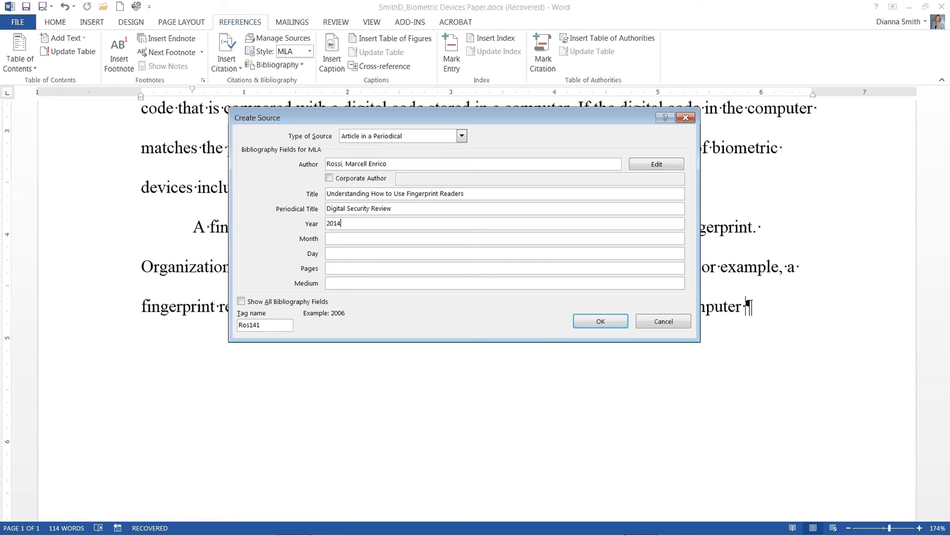
pyautogui.press('Tab')
pyautogui.write('Aug.')
# Step: Leave the source's day blank and set its pages to "n. page." and its medium to "Web"
pyautogui.press('Tab')
pyautogui.press('Tab')
pyautogui.write('n.')
pyautogui.write('page.')
pyautogui.press('Tab')
pyautogui.write('Web')
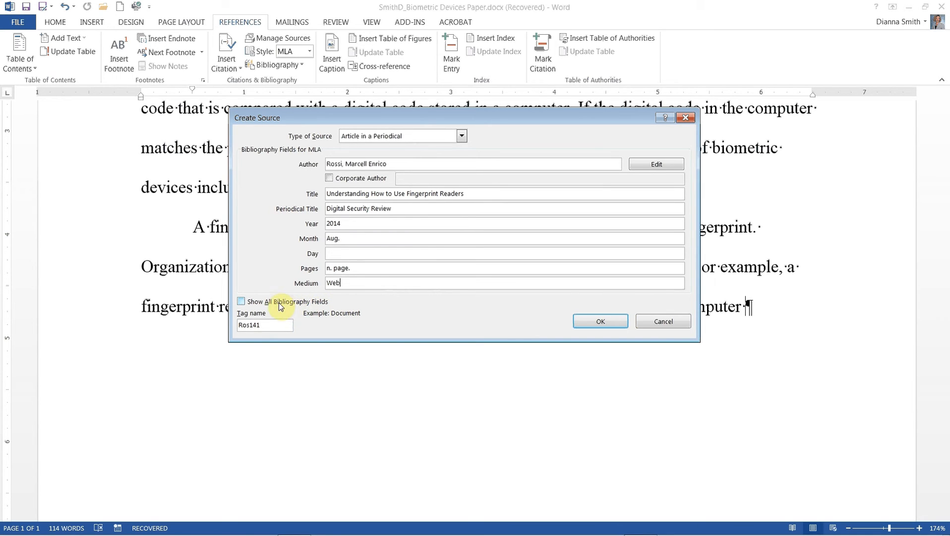
# Step: Show all bibliography fields, set the access date to 2014, "Oct.", 3, and insert the citation from the completed source
pyautogui.click(242, 302)
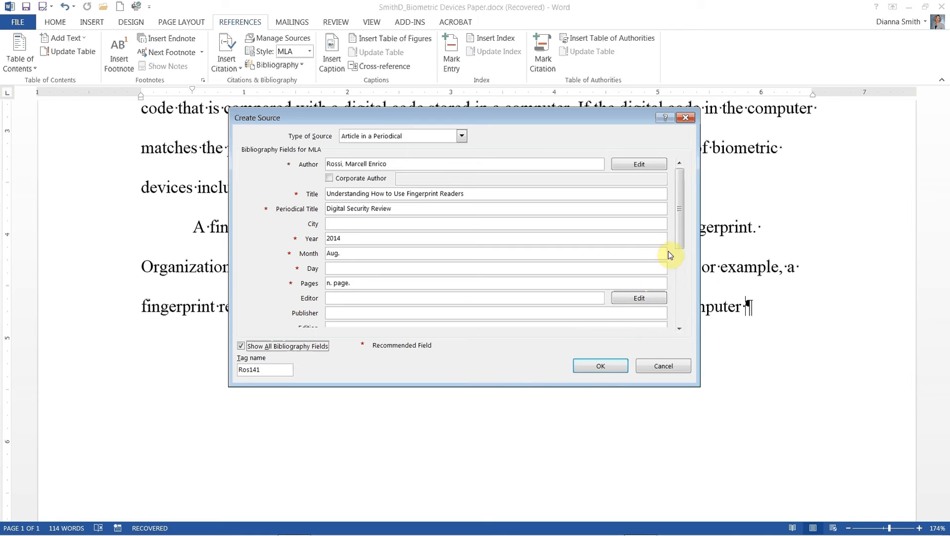
pyautogui.moveTo(679, 237); pyautogui.dragTo(683, 323)
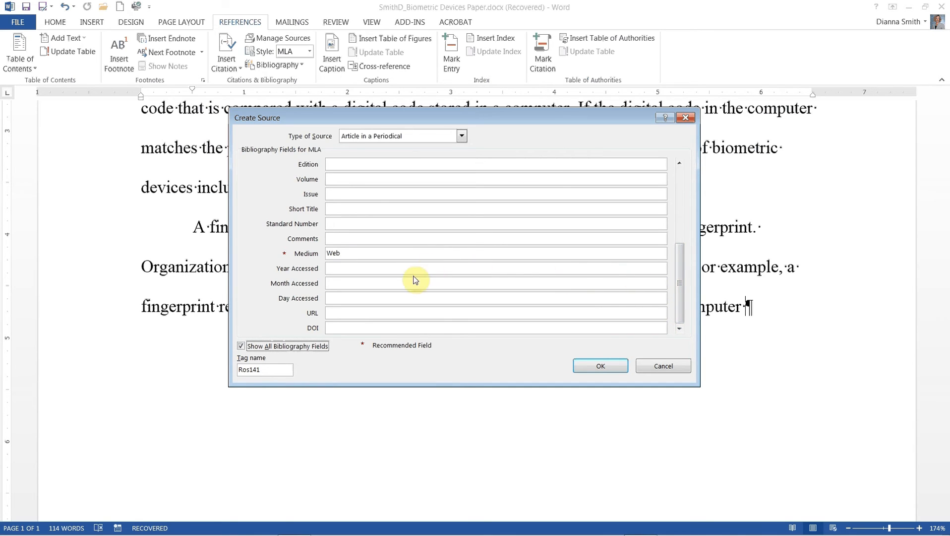
pyautogui.click(336, 269)
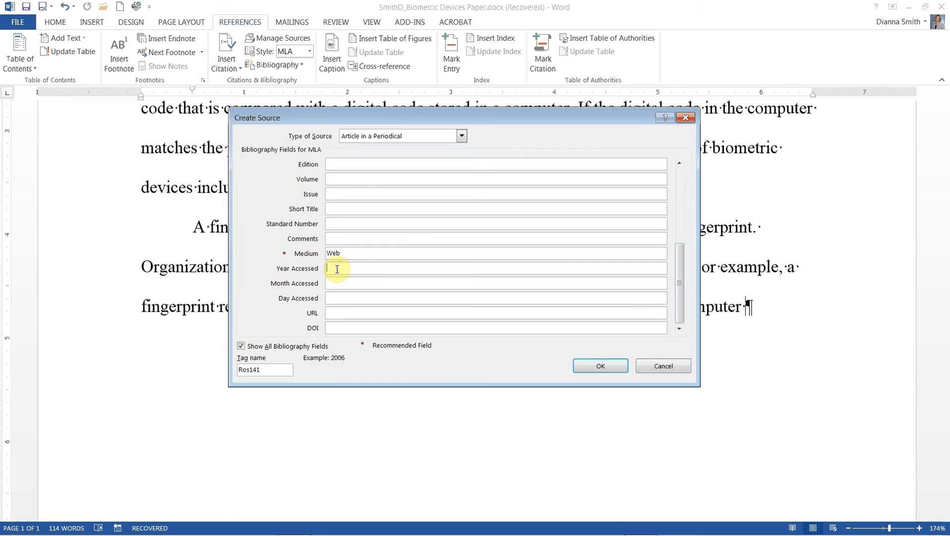
pyautogui.write('2014')
pyautogui.press('Tab')
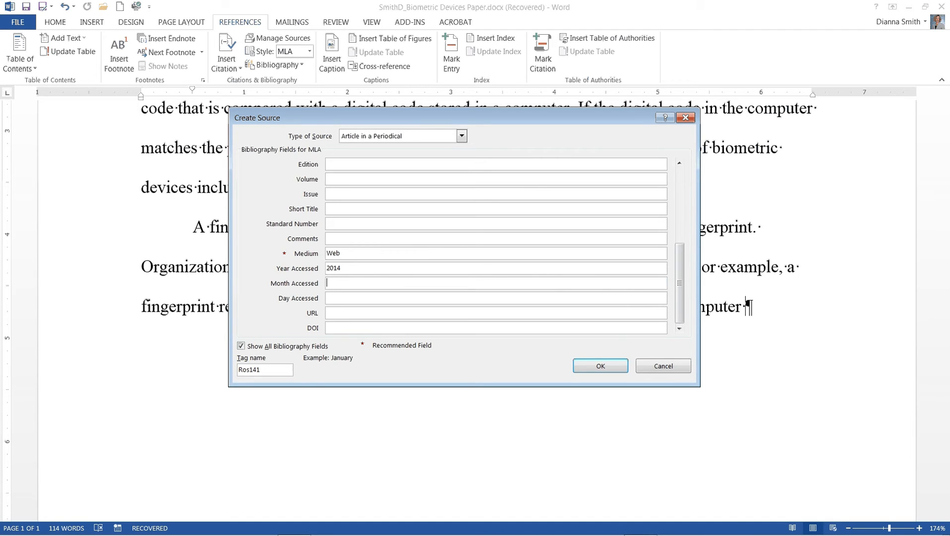
pyautogui.write('Oct.')
pyautogui.press('Tab')
pyautogui.write('3')
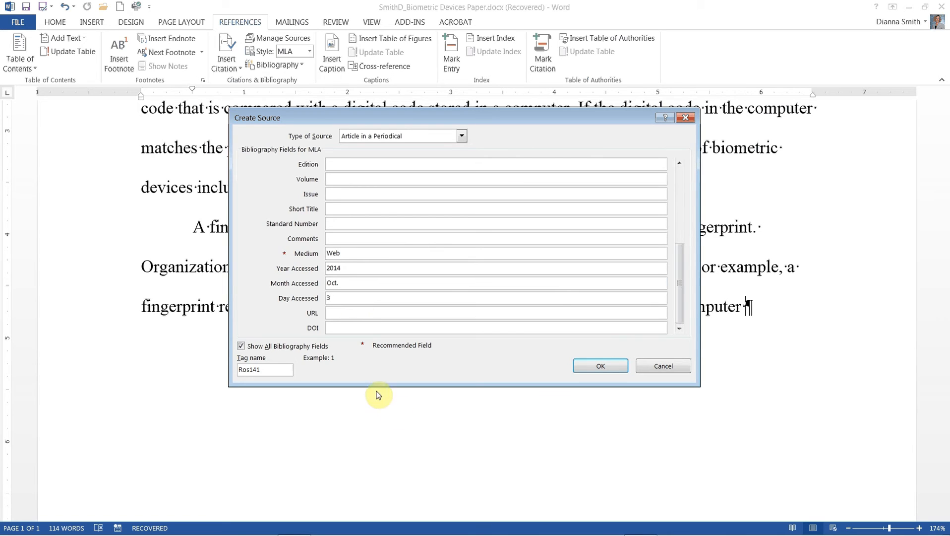
pyautogui.click(589, 369)
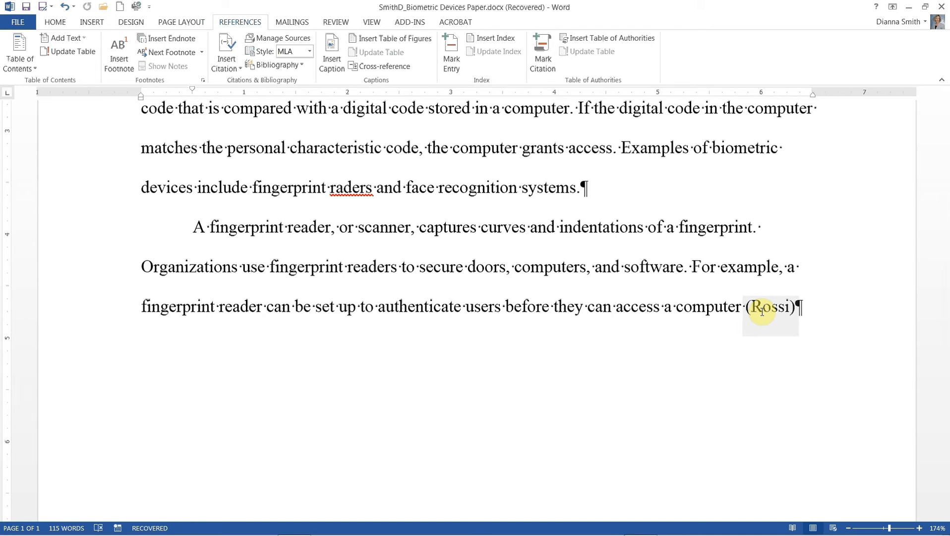
# Step: End the cited sentence with a period, add the sentences from "External fingerprint readers" through "built-in fingerprint readers.", and save the document
pyautogui.write('.')
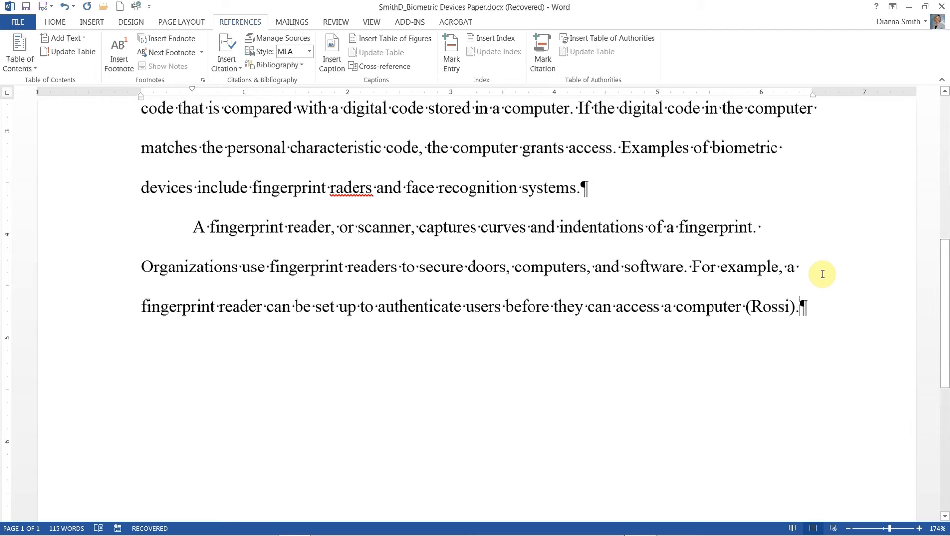
pyautogui.click(823, 302)
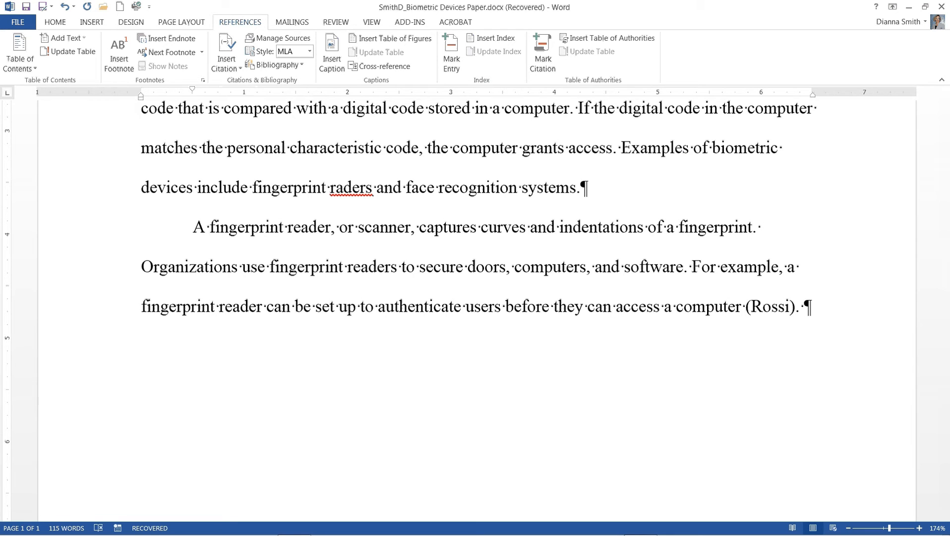
pyautogui.write('External fingerprint readers usually plug into a USB port. To save on desk space, some laptops include built-in fingerprint readers.')
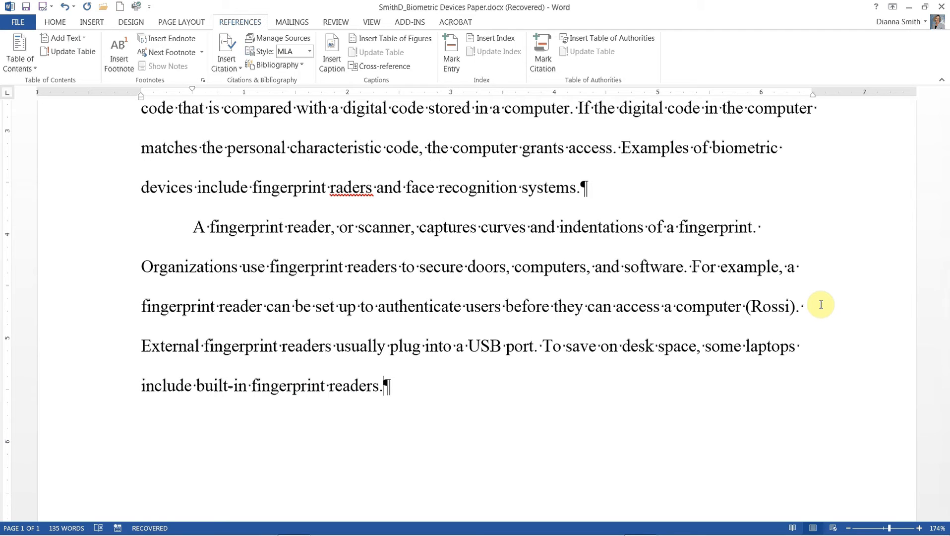
pyautogui.click(26, 9)
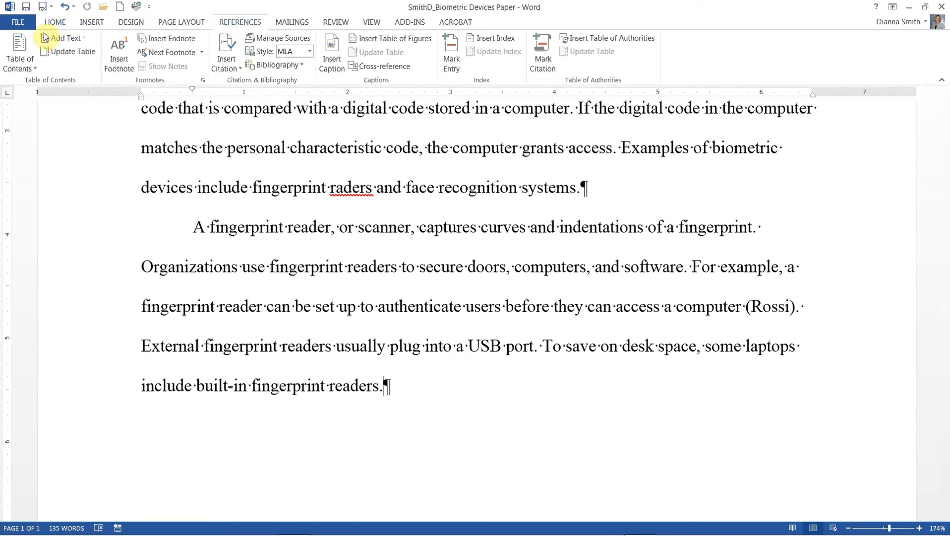
# Step: Insert a footnote after "built-in fingerprint readers." citing both authors on different fingers performing different functions, through "another finger shuts down the computer"
pyautogui.click(125, 63)
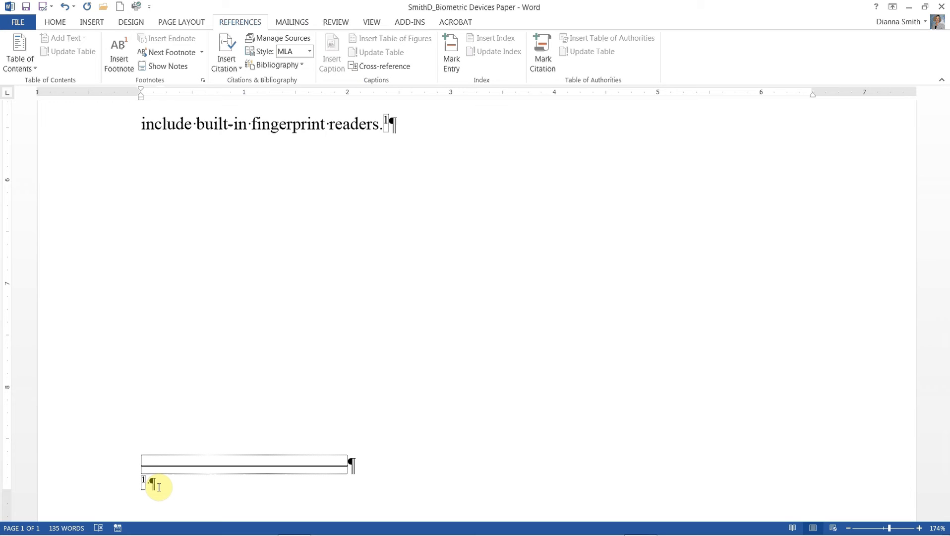
pyautogui.write('Nad')
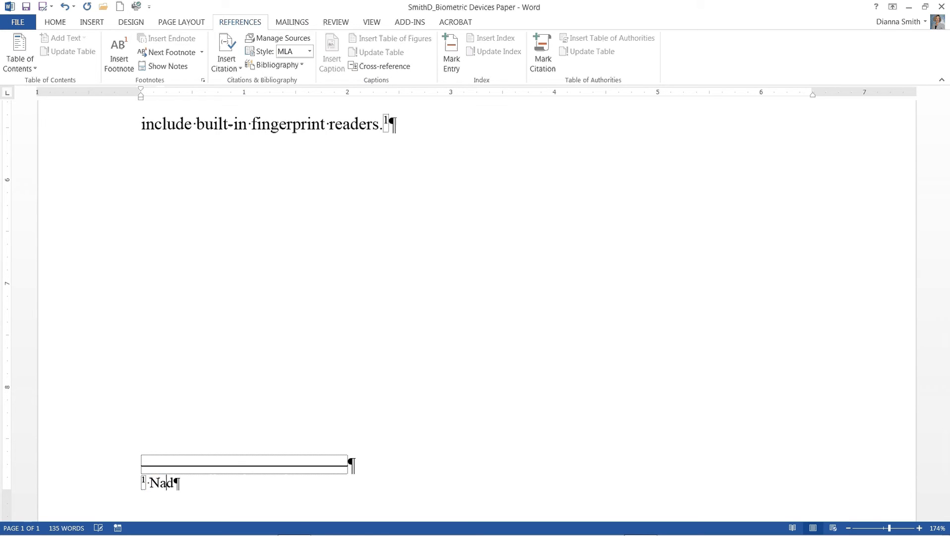
pyautogui.write('eer and White')
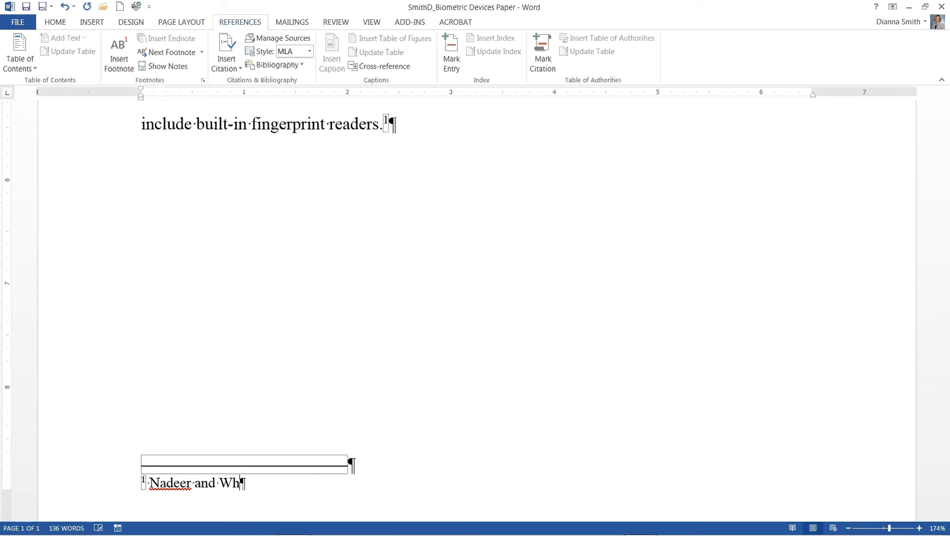
pyautogui.write(' state')
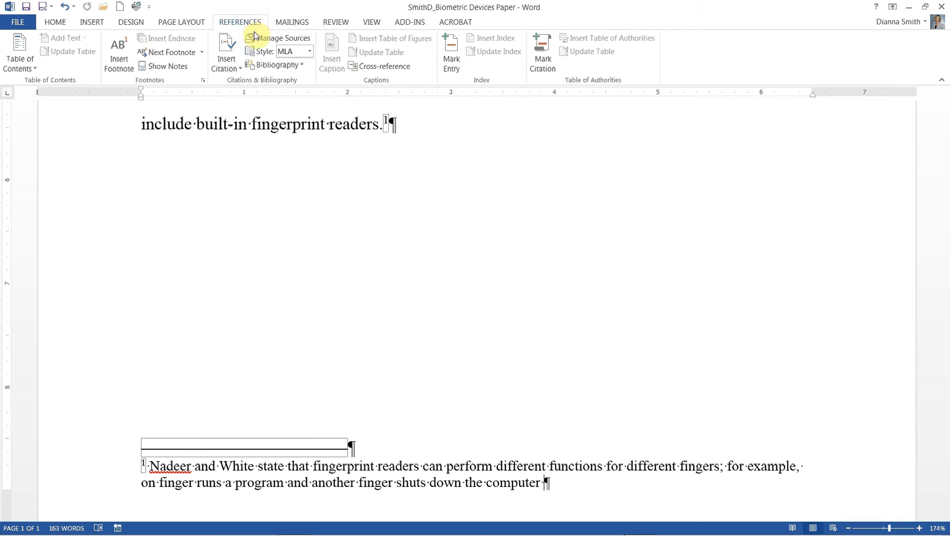
# Step: Add a citation placeholder tagged with the first author's last name at the footnote's end, and close the sentence with a period
pyautogui.click(242, 75)
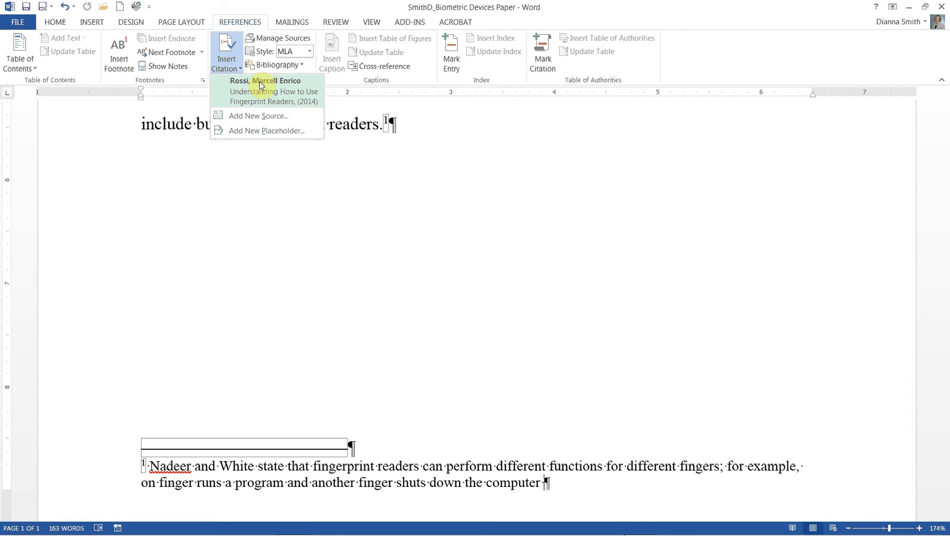
pyautogui.click(258, 132)
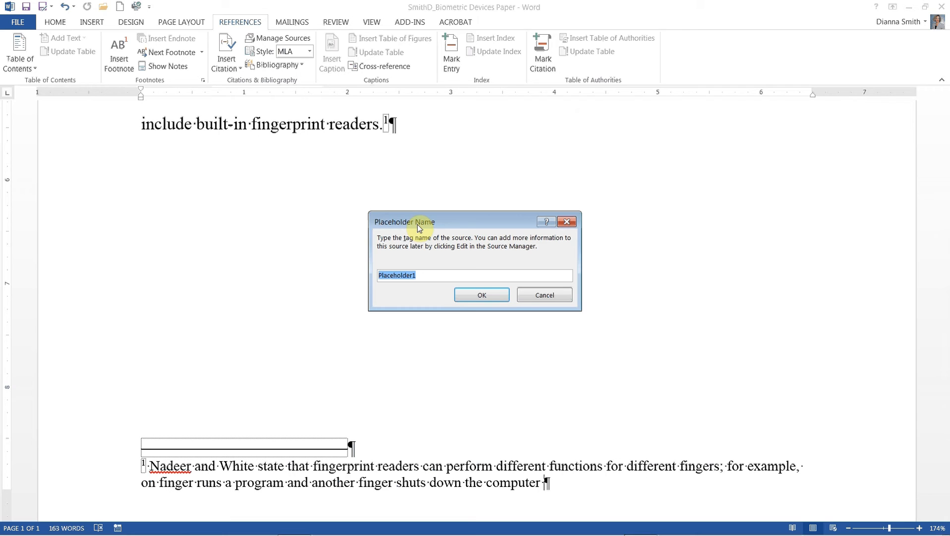
pyautogui.write('N')
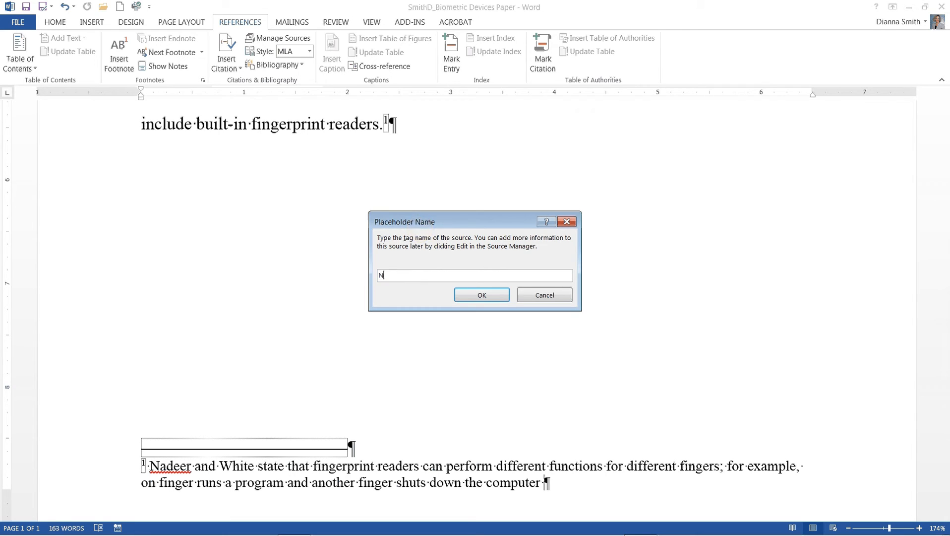
pyautogui.write('adeer')
pyautogui.click(480, 294)
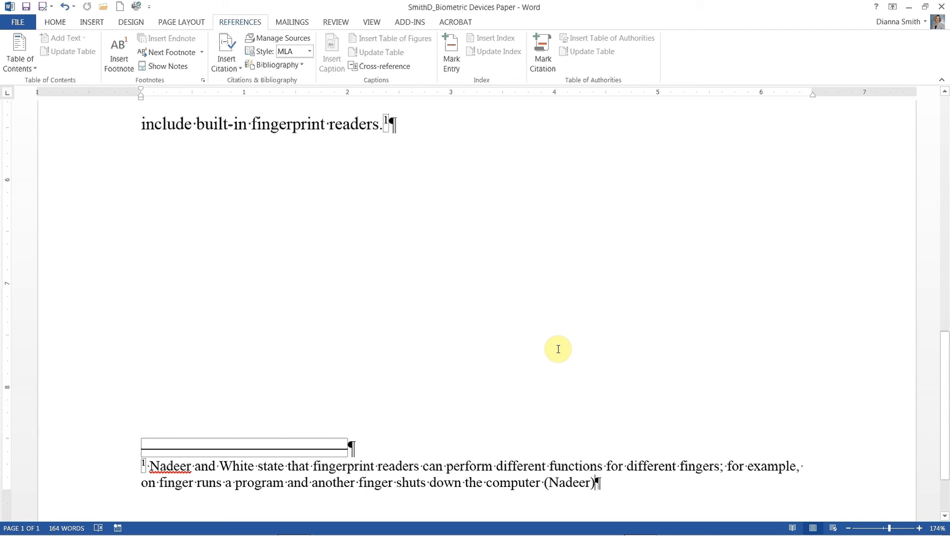
pyautogui.write('.')
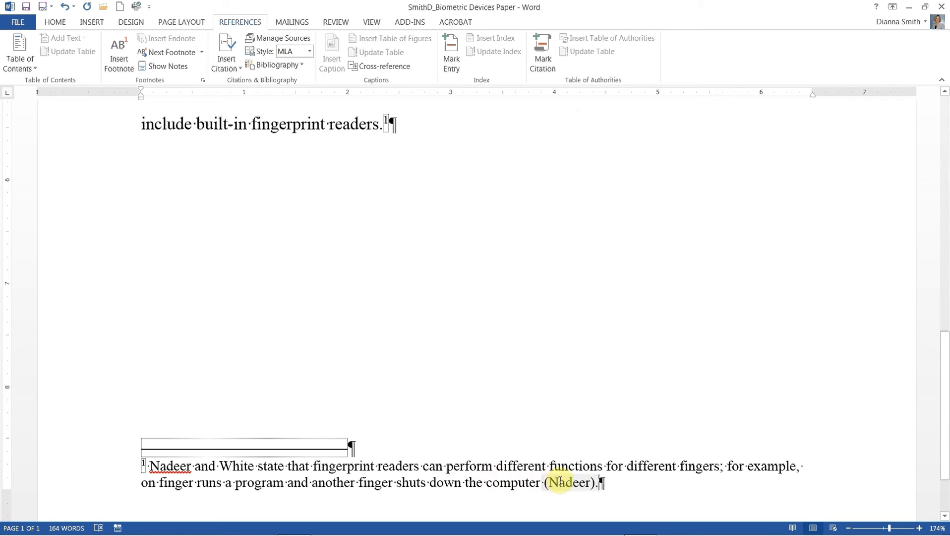
# Step: Modify the Footnote Text style to a 12-point font size with double line spacing
pyautogui.rightClick(484, 467)
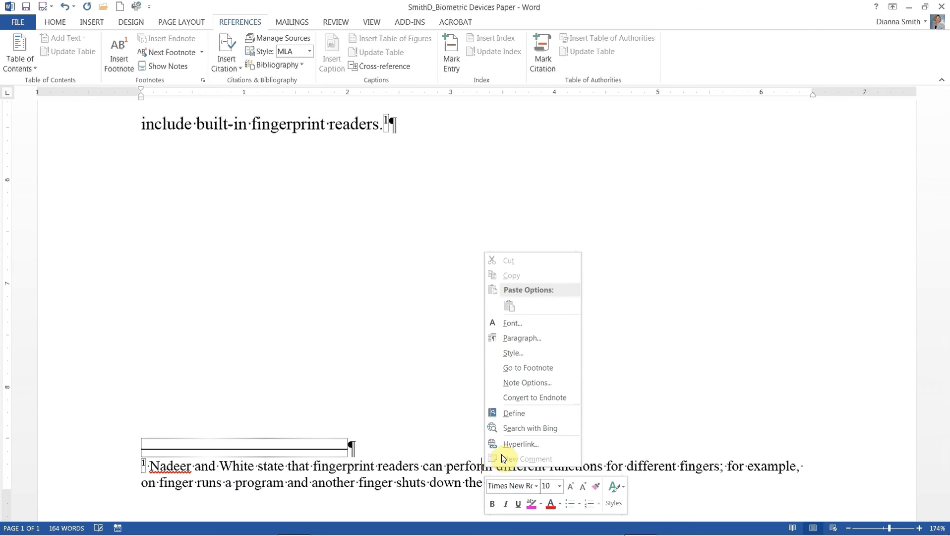
pyautogui.click(516, 355)
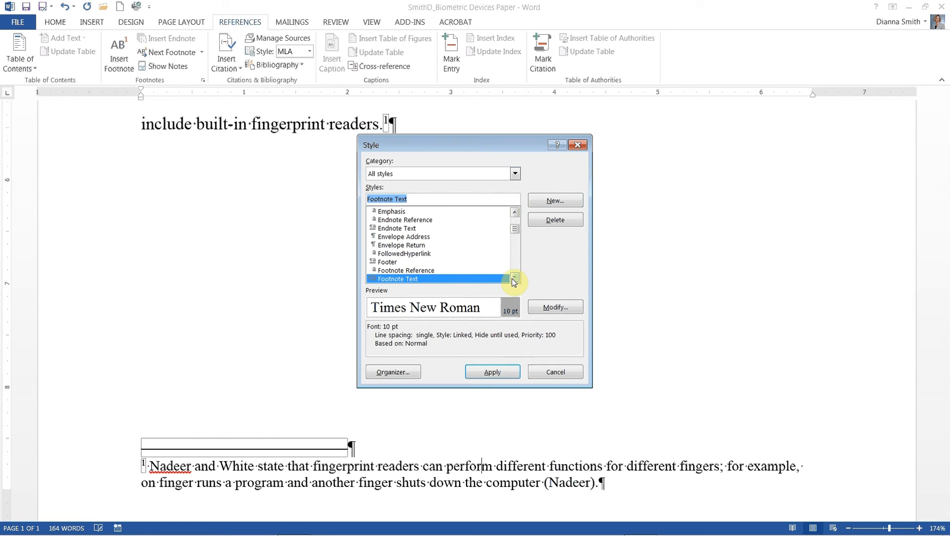
pyautogui.click(555, 308)
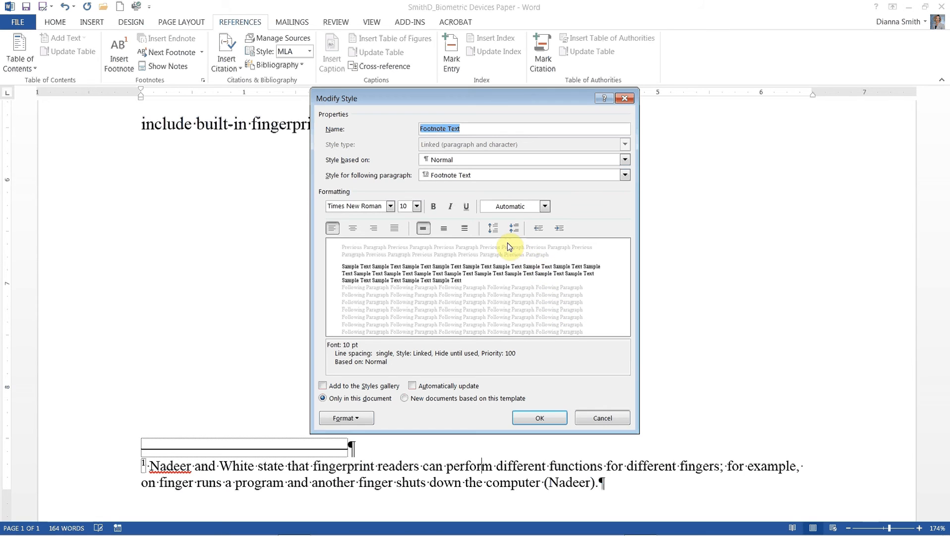
pyautogui.click(417, 207)
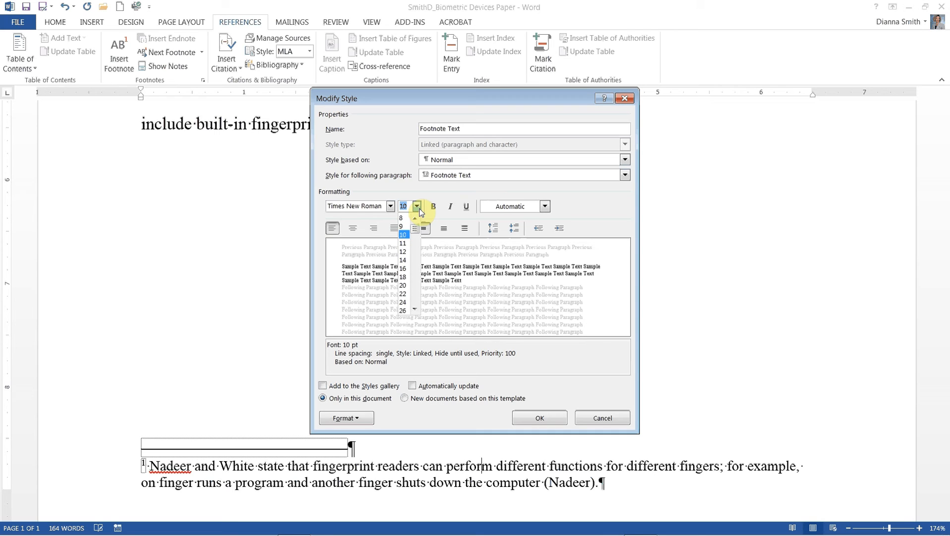
pyautogui.click(410, 252)
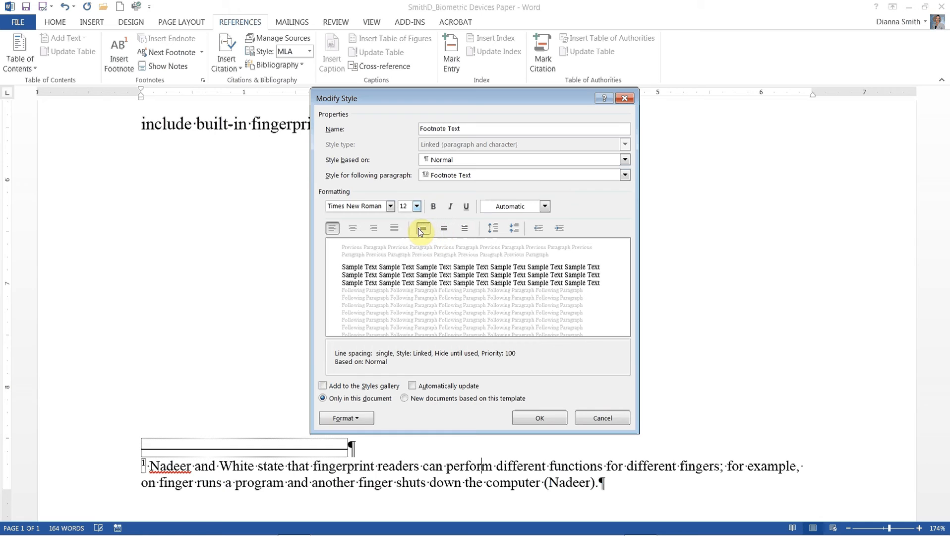
pyautogui.click(465, 229)
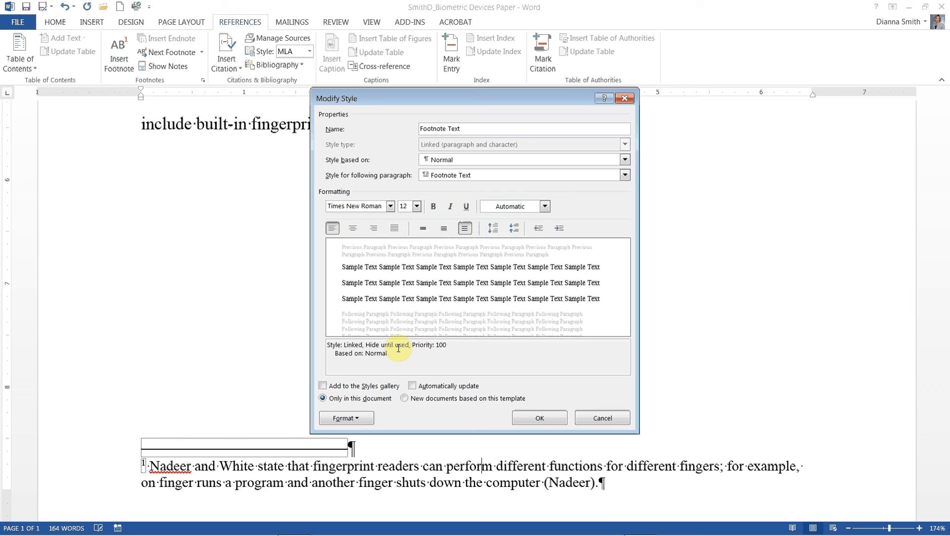
# Step: Give the Footnote Text style a 0.5" first-line indent and apply the modified style to the footnote
pyautogui.click(357, 419)
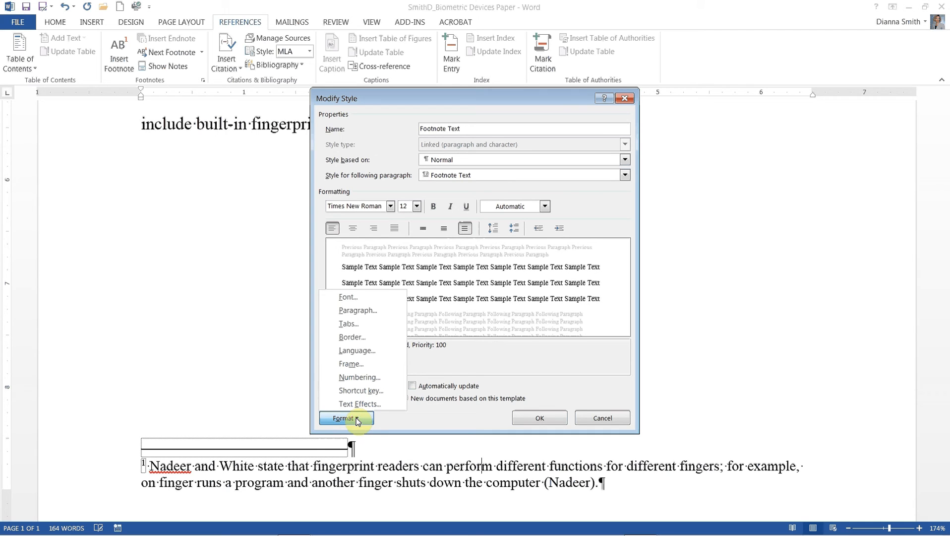
pyautogui.click(366, 312)
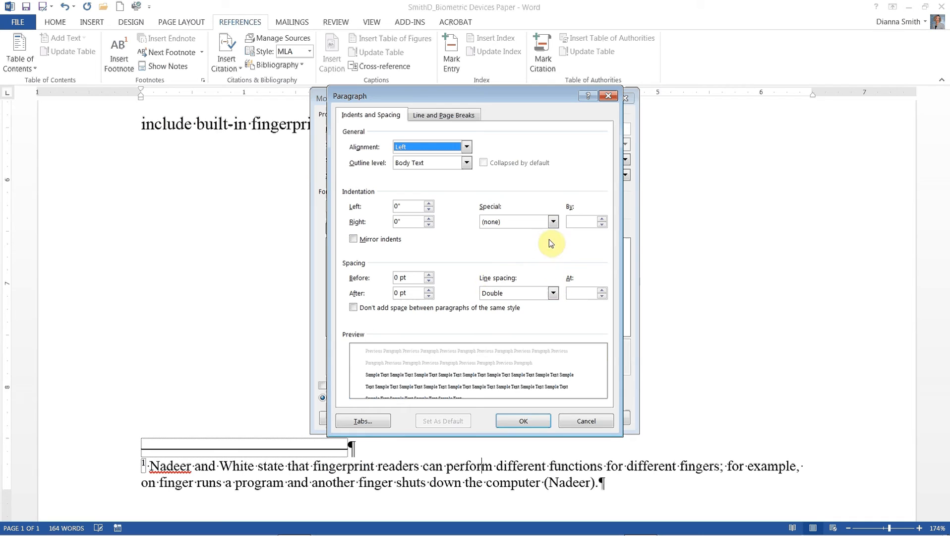
pyautogui.click(553, 224)
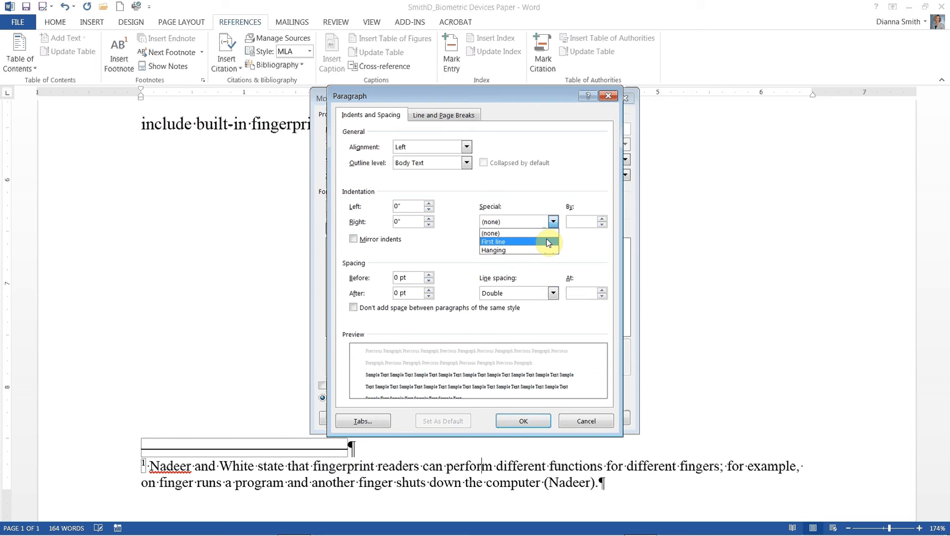
pyautogui.click(548, 241)
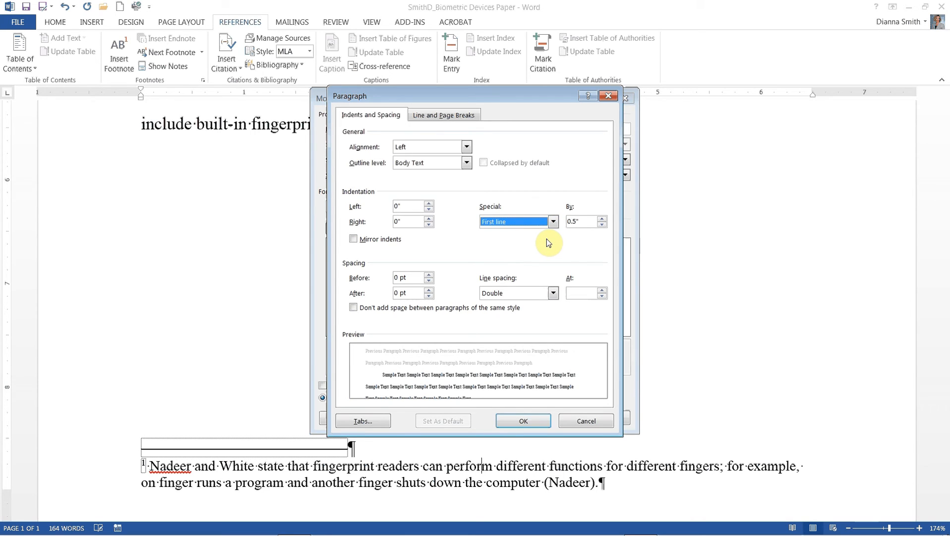
pyautogui.click(534, 418)
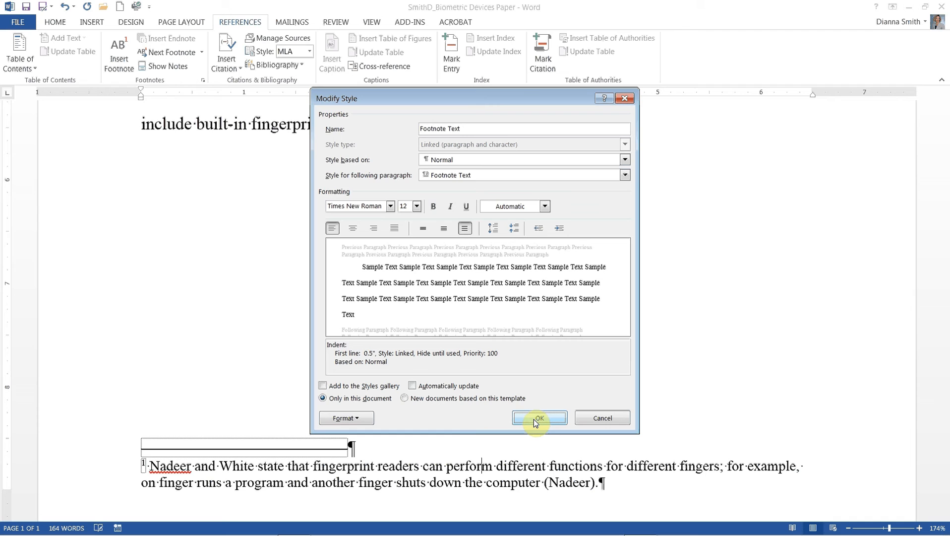
pyautogui.click(533, 418)
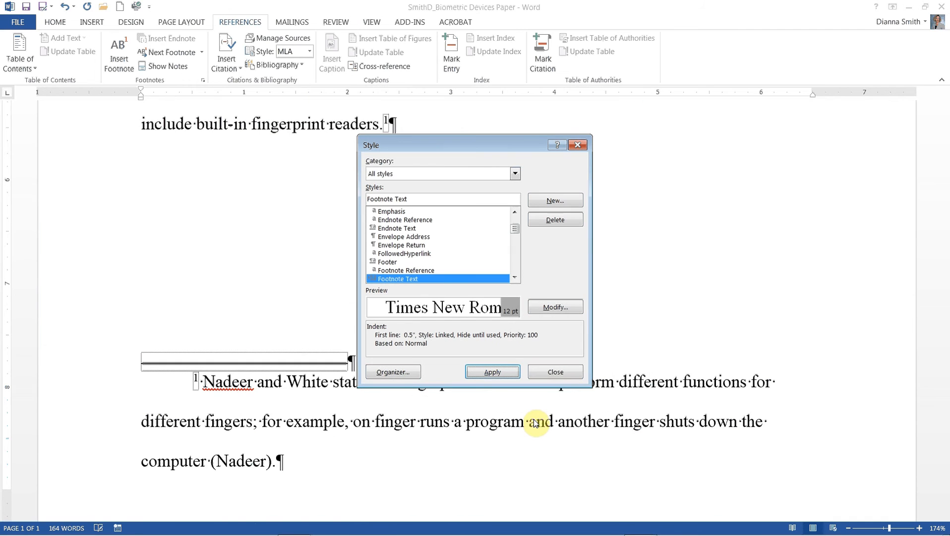
pyautogui.click(500, 371)
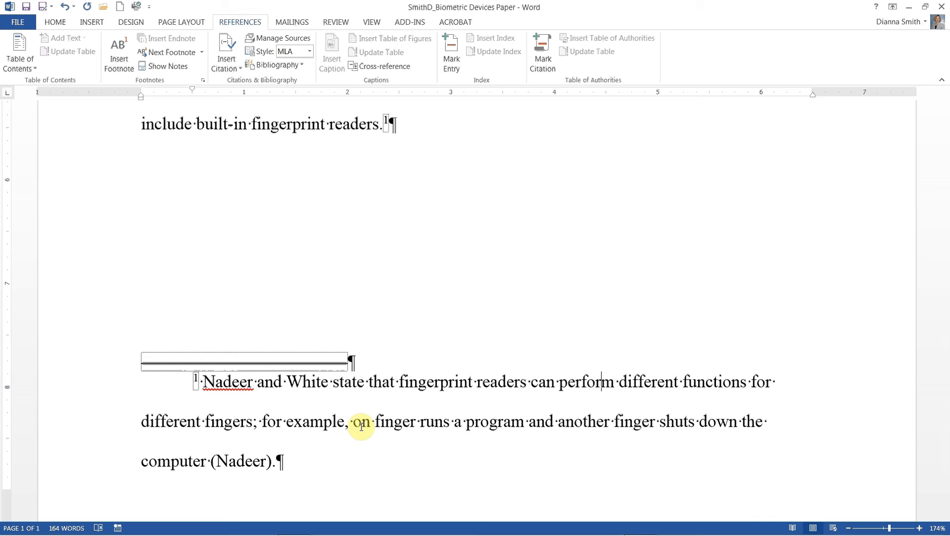
# Step: Open the footnote's placeholder citation for source editing and set its type of source to Book
pyautogui.click(242, 462)
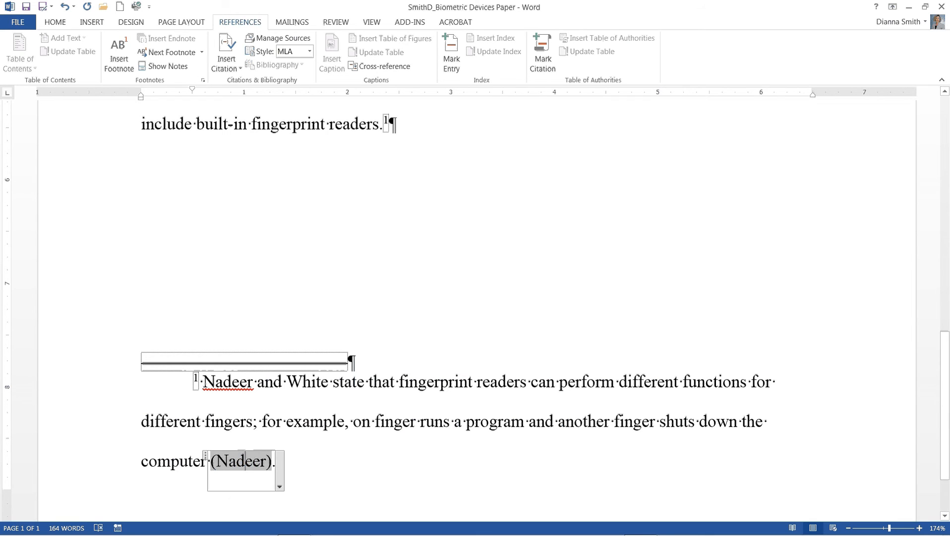
pyautogui.click(281, 486)
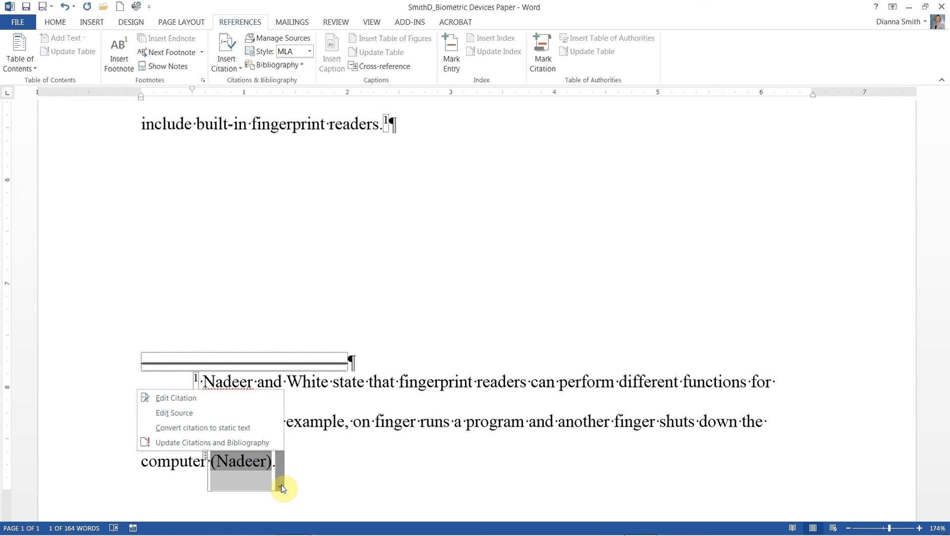
pyautogui.click(186, 414)
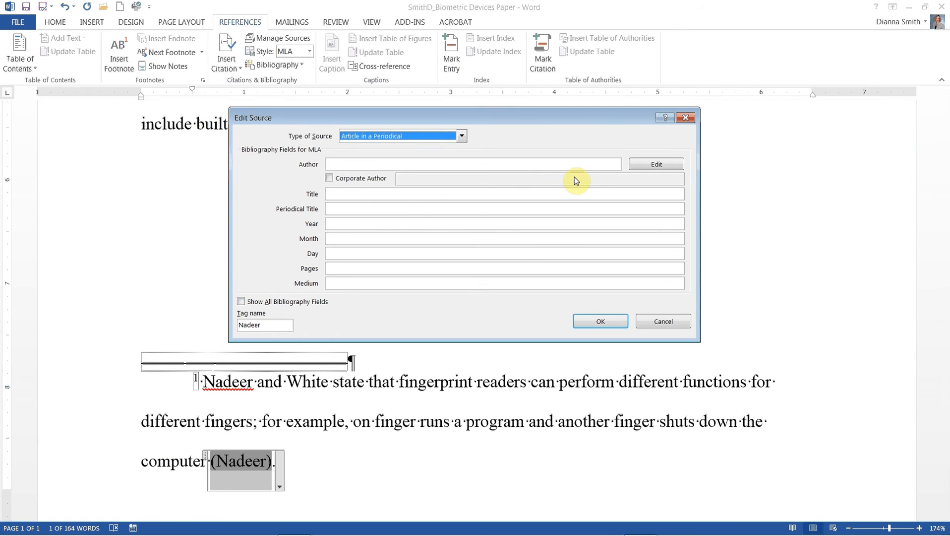
pyautogui.click(461, 136)
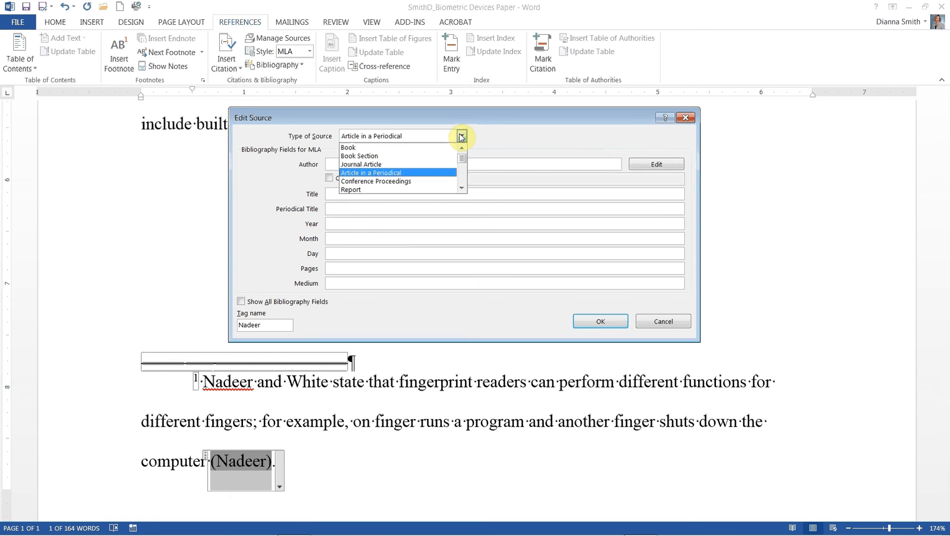
pyautogui.click(439, 149)
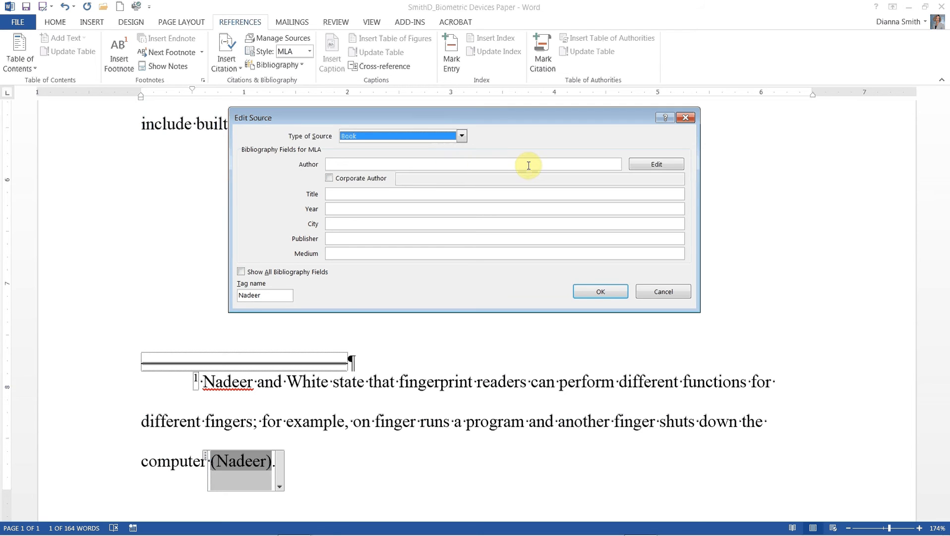
# Step: Add the first author's last, first and middle names to the book source's name list
pyautogui.click(655, 167)
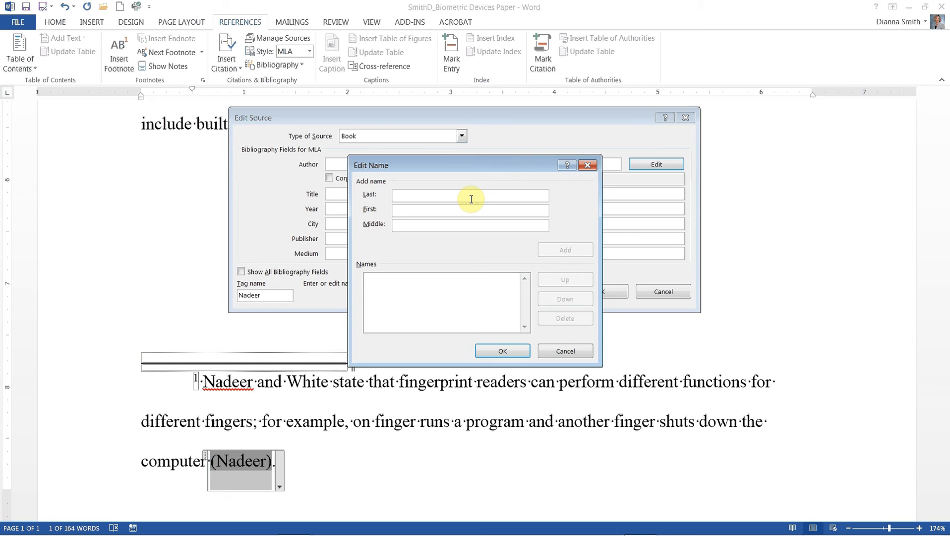
pyautogui.write('Nadeer')
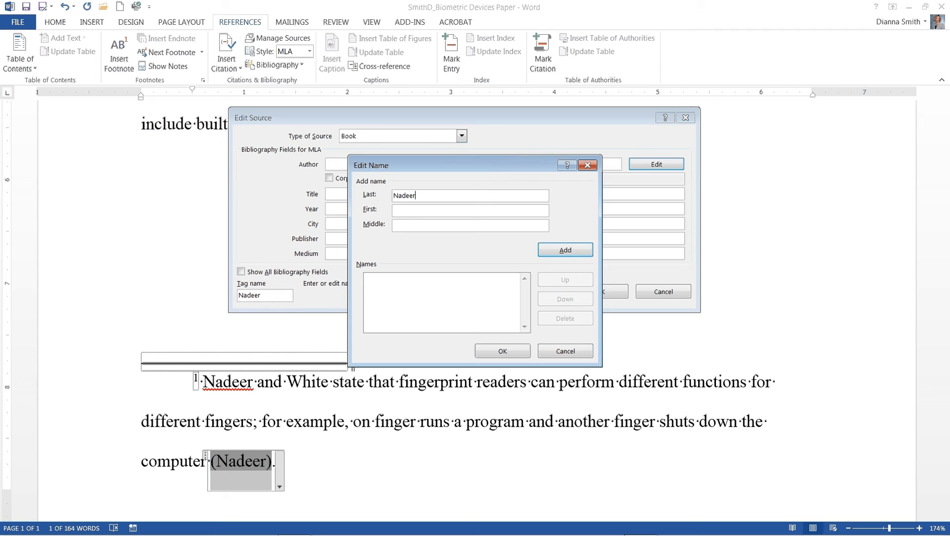
pyautogui.press('Tab')
pyautogui.write('Aisha')
pyautogui.press('Tab')
pyautogui.write('Sati')
pyautogui.click(571, 250)
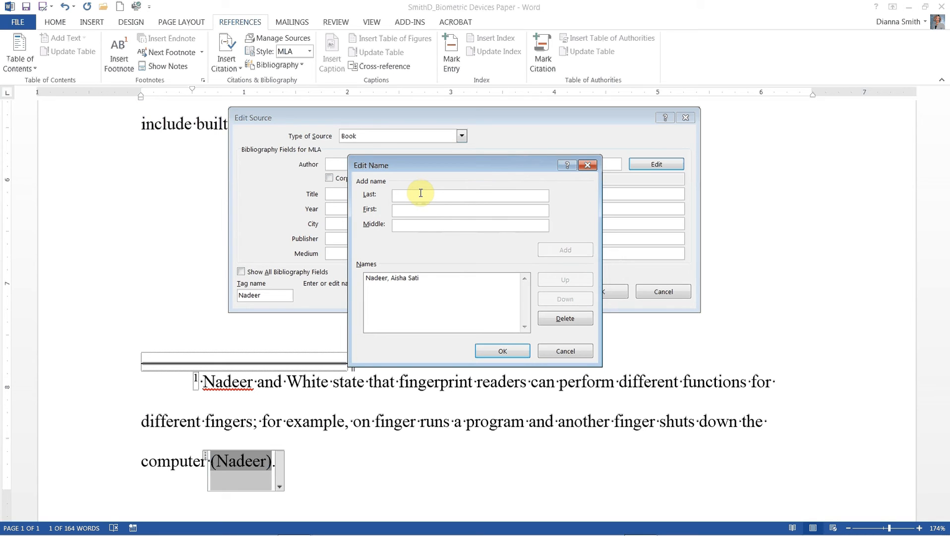
# Step: Add the second author's last, first and middle names to the list and accept both authors for the source
pyautogui.write('White')
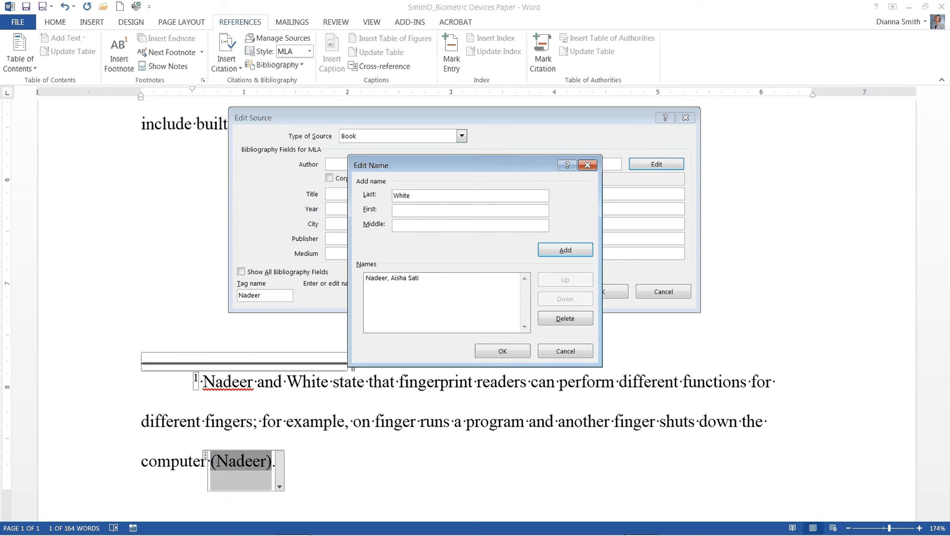
pyautogui.press('Tab')
pyautogui.write('Joha')
pyautogui.press('BackSpace')
pyautogui.press('BackSpace')
pyautogui.write('nathon')
pyautogui.press('Tab')
pyautogui.write('Richard')
pyautogui.click(558, 252)
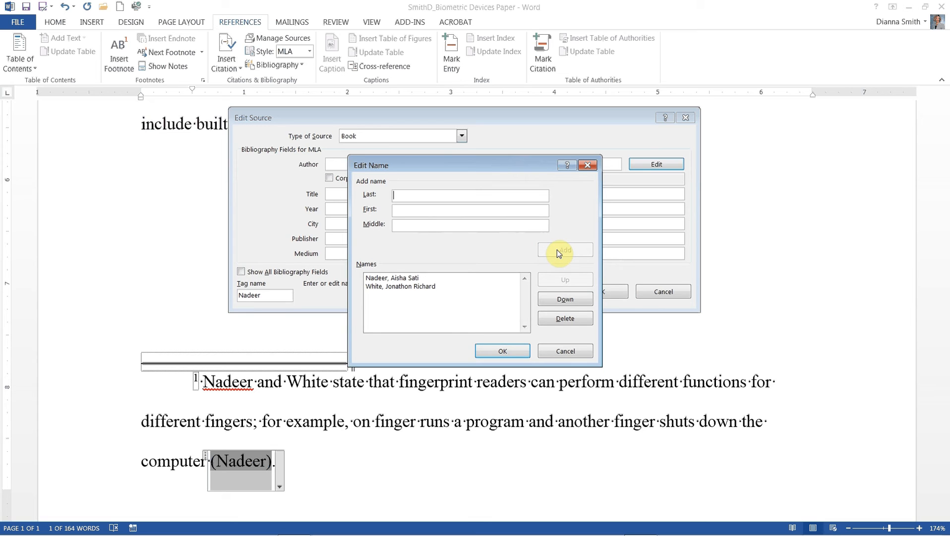
pyautogui.click(501, 351)
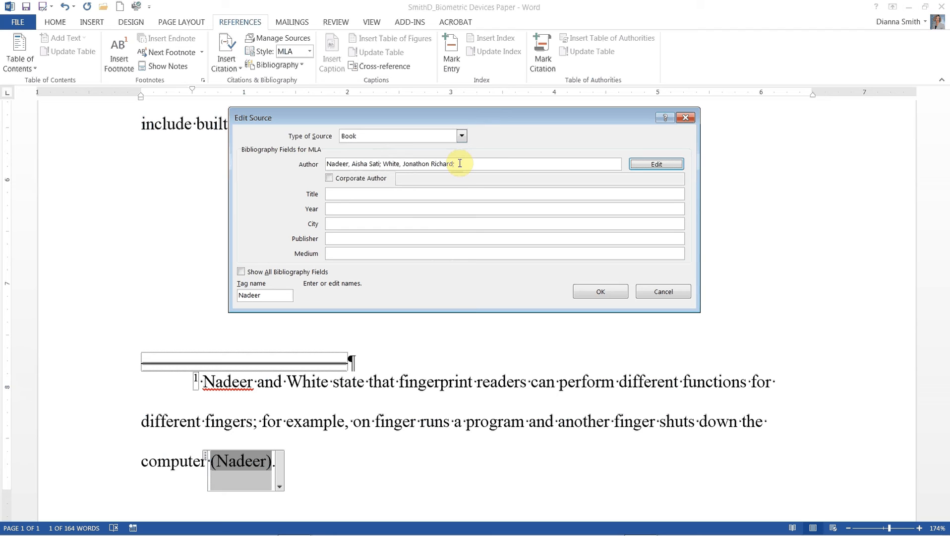
# Step: Set the book source's title to "Biometric Security" and its year to 2014
pyautogui.click(443, 192)
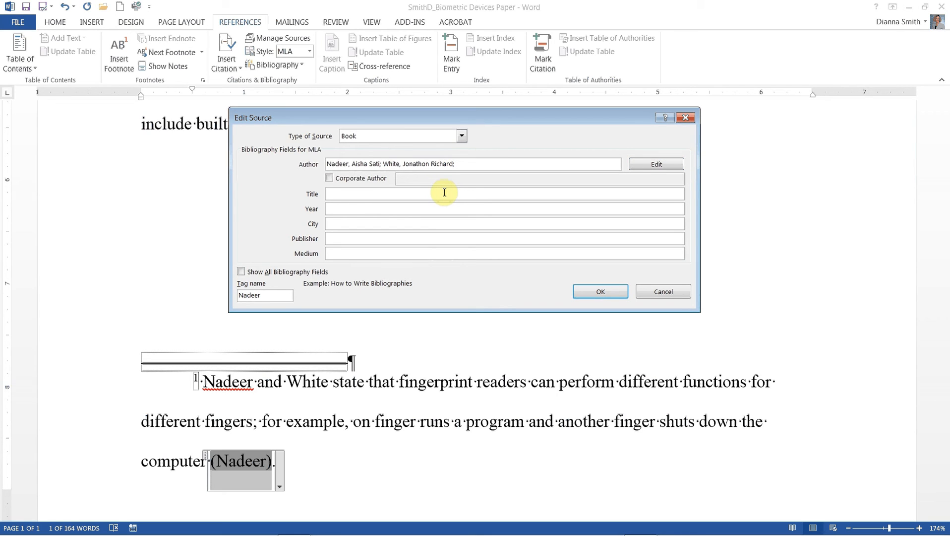
pyautogui.write('Biometric Security')
pyautogui.press('Tab')
pyautogui.write('2014')
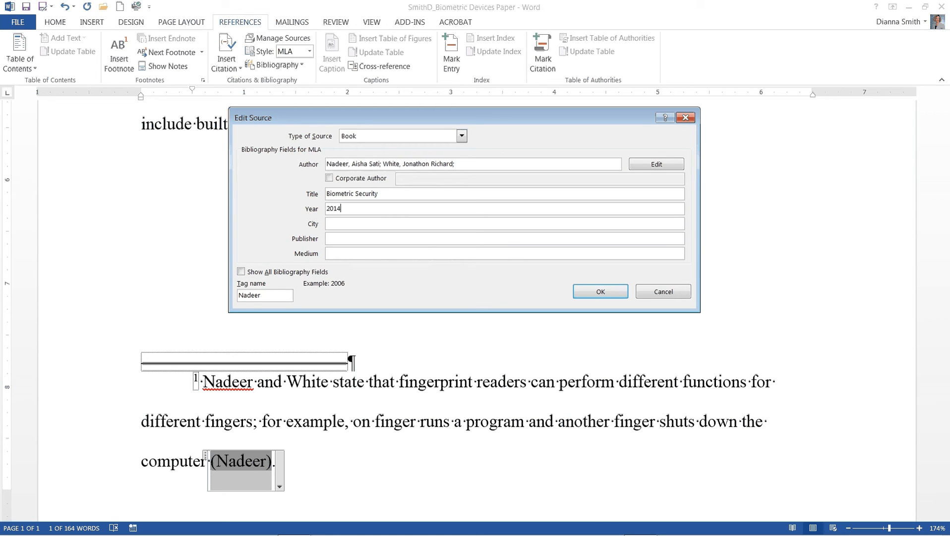
# Step: Complete the book source with city "Chicago", publisher "Windy City Press" and medium "Print", and save it
pyautogui.press('Tab')
pyautogui.write('Chicago')
pyautogui.press('Tab')
pyautogui.write('Windy Ci')
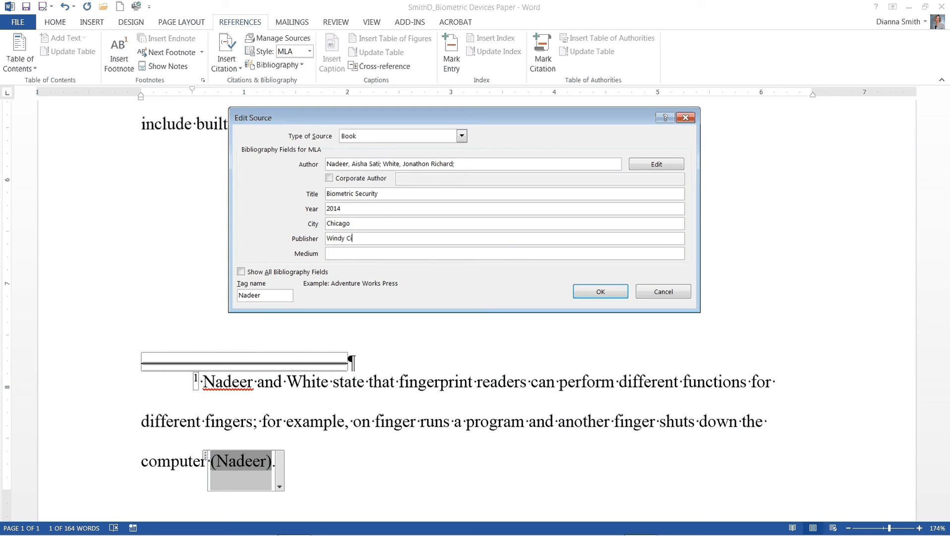
pyautogui.write('ty pr')
pyautogui.press('BackSpace')
pyautogui.write('Press')
pyautogui.press('Tab')
pyautogui.write('Print')
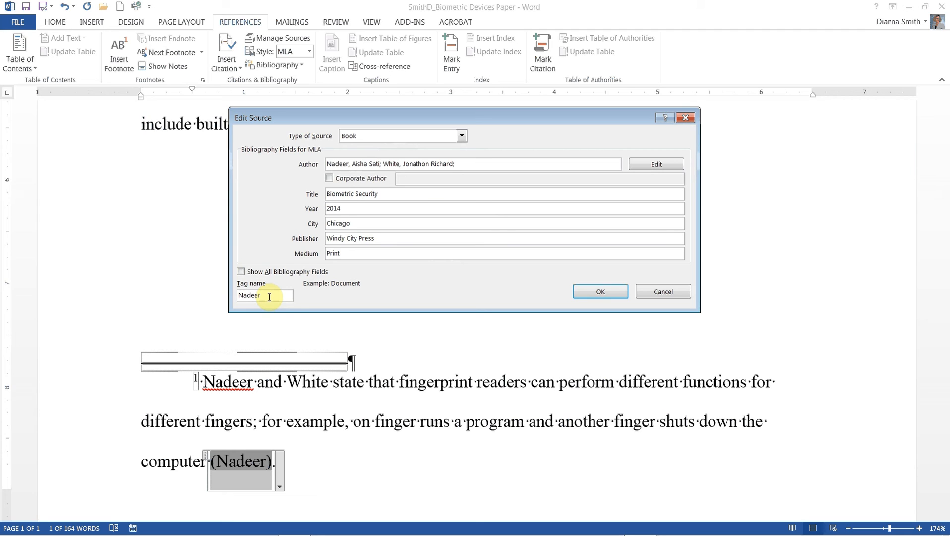
pyautogui.click(601, 293)
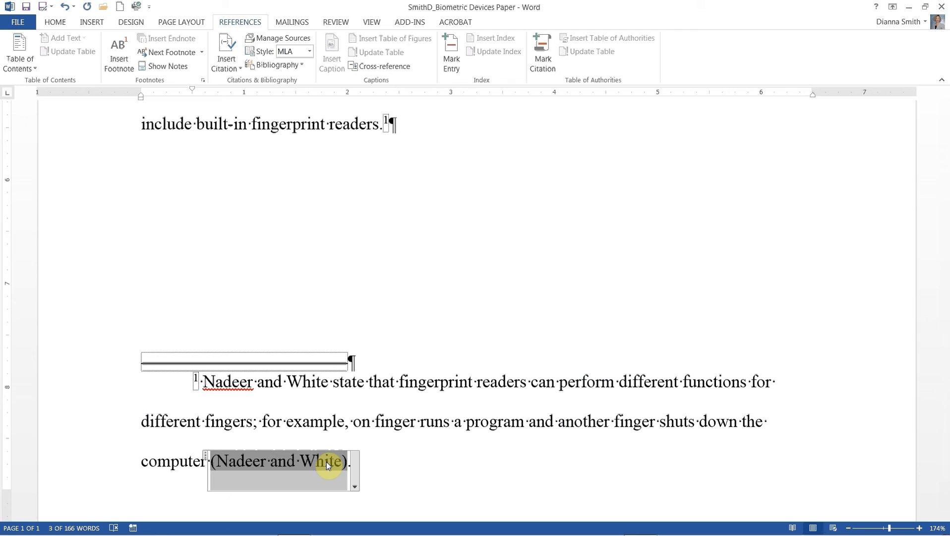
# Step: Edit the footnote's citation to show pages 62-63 and suppress its author and title
pyautogui.click(356, 485)
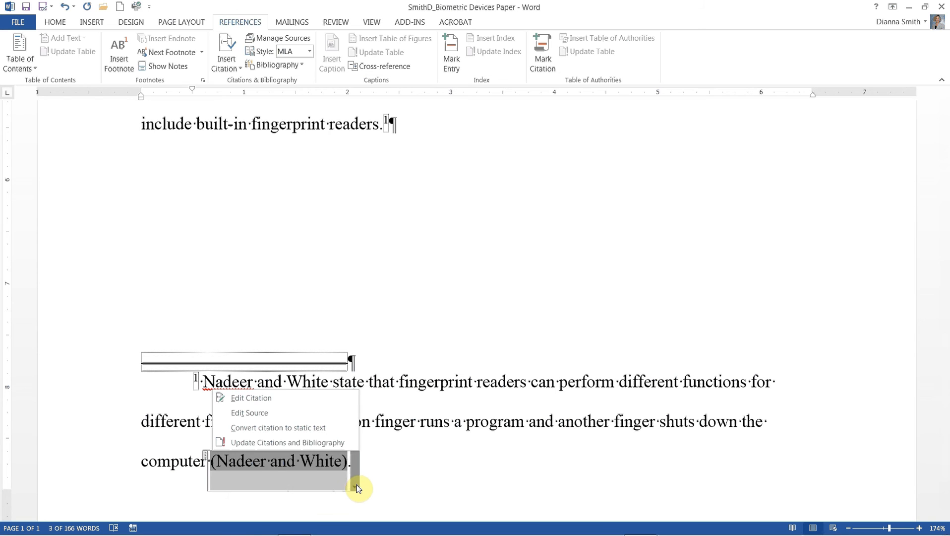
pyautogui.click(273, 404)
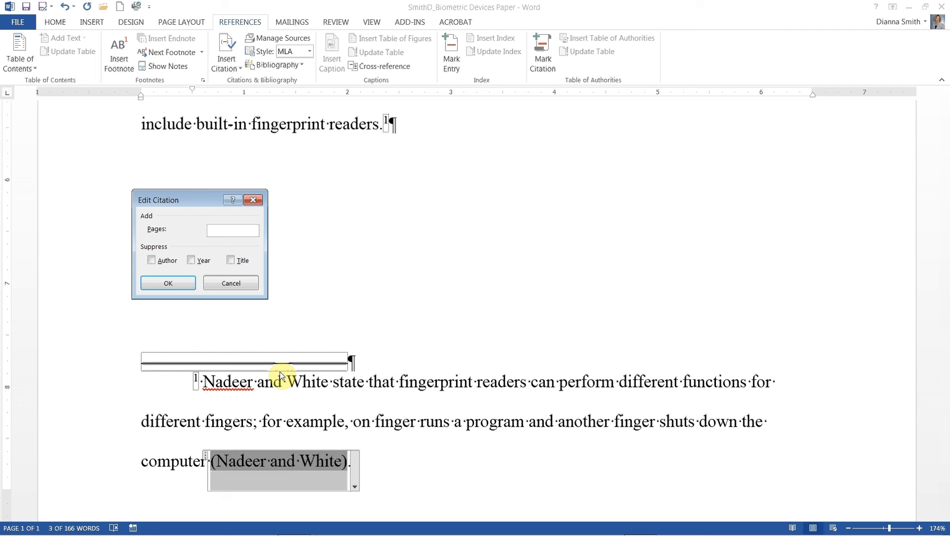
pyautogui.click(234, 233)
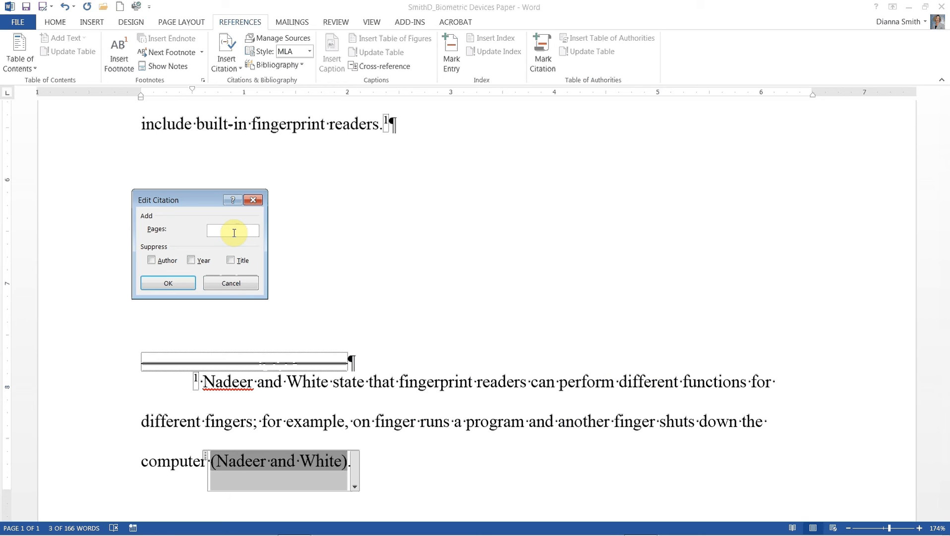
pyautogui.write('62-63')
pyautogui.click(152, 260)
pyautogui.click(231, 260)
pyautogui.click(174, 285)
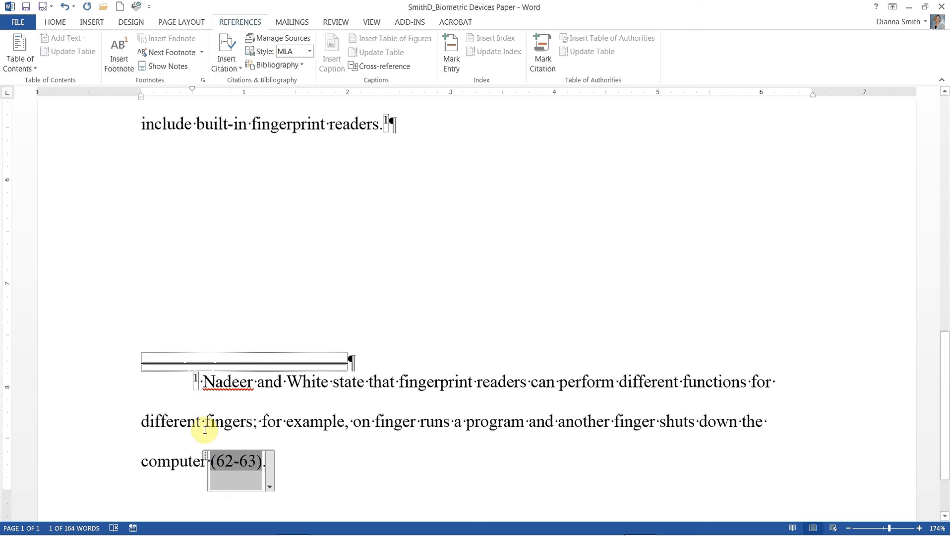
pyautogui.click(229, 455)
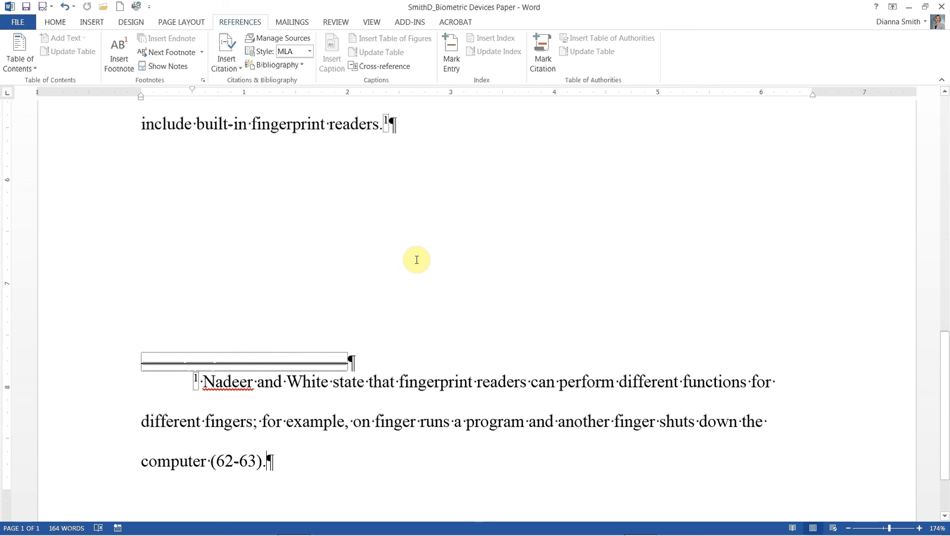
# Step: Add a new paragraph after the fingerprint readers one, describing how face recognition systems verify users, secure rooms and protect the public
pyautogui.click(426, 125)
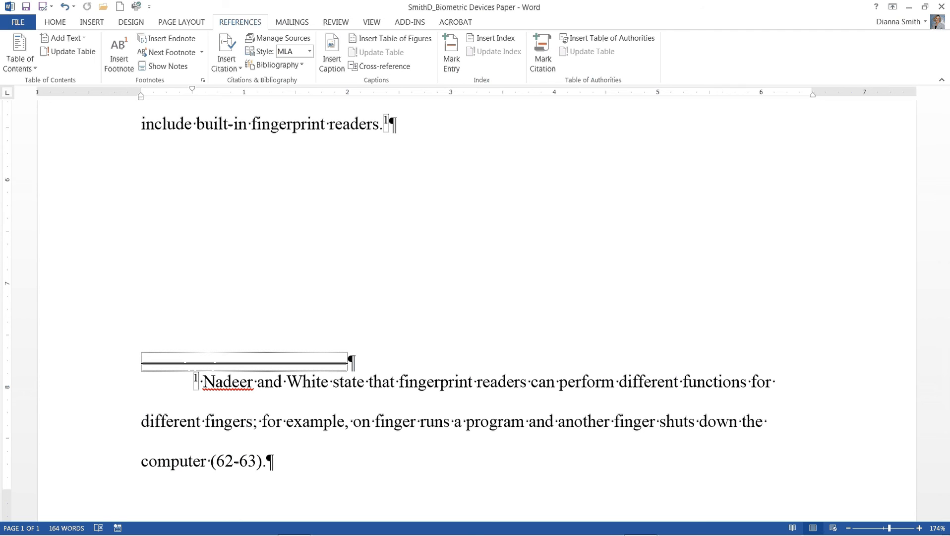
pyautogui.press('Return')
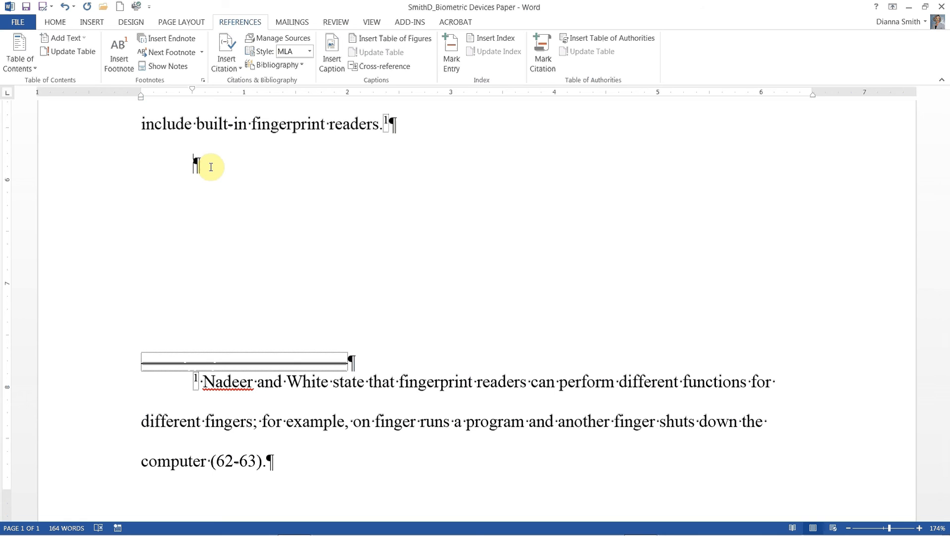
pyautogui.write('A face recognition system captures a live face image and compares it with a stored image to determine if the person is legitimate user. Some buildings use face recognition systems to secure access to rooms. Law enforcement, surveillance systems, and airports use face recognition systems to protect the public.')
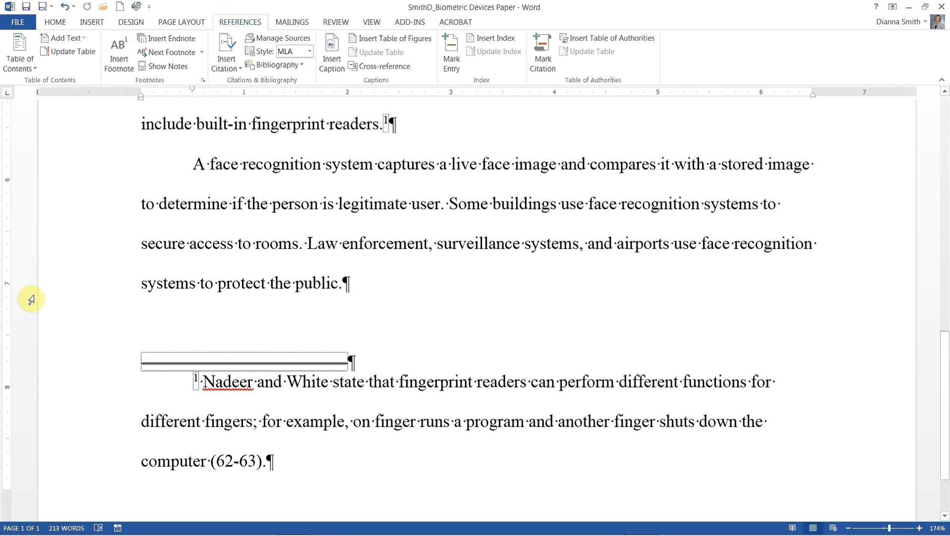
# Step: Review the document's word count statistics, both without and with textboxes, footnotes and endnotes
pyautogui.click(64, 529)
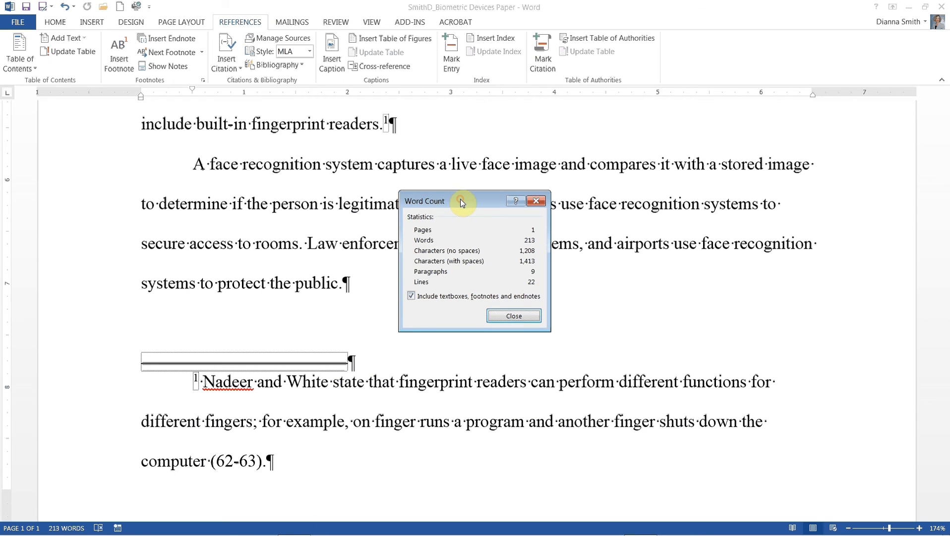
pyautogui.moveTo(460, 199); pyautogui.dragTo(277, 187)
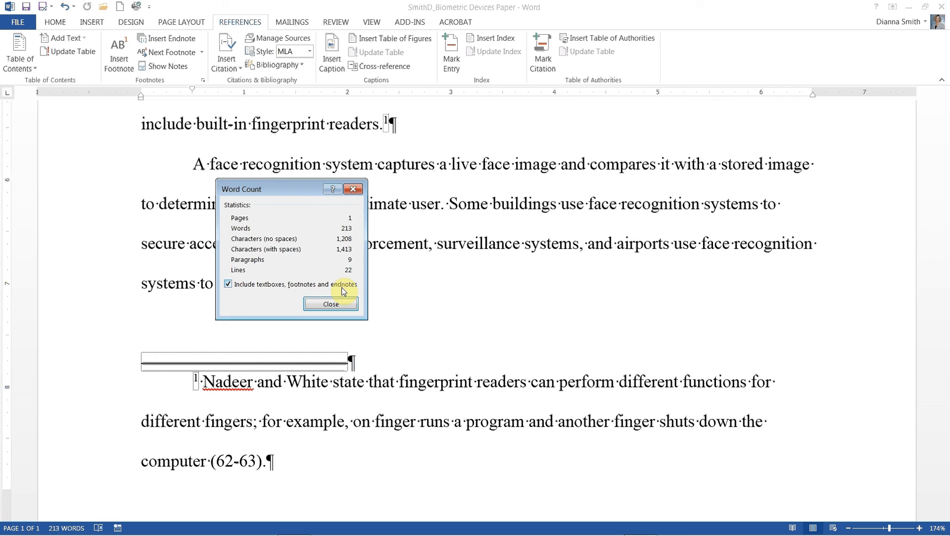
pyautogui.click(228, 284)
pyautogui.click(229, 284)
pyautogui.click(335, 307)
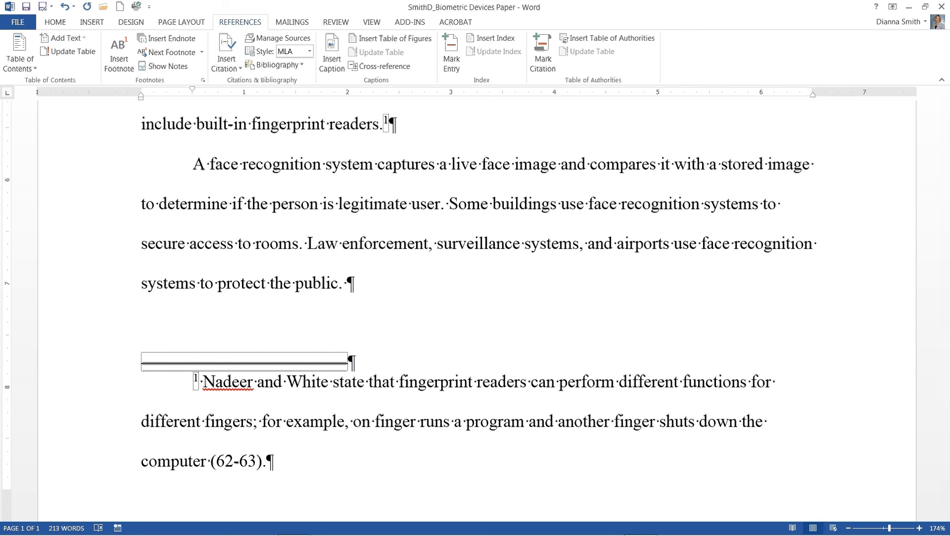
# Step: Continue the face recognition paragraph with text on mobile devices and systems "becoming more sophisticated", through "and with new hairstyles"
pyautogui.write('Some mobile devices use face recognition system')
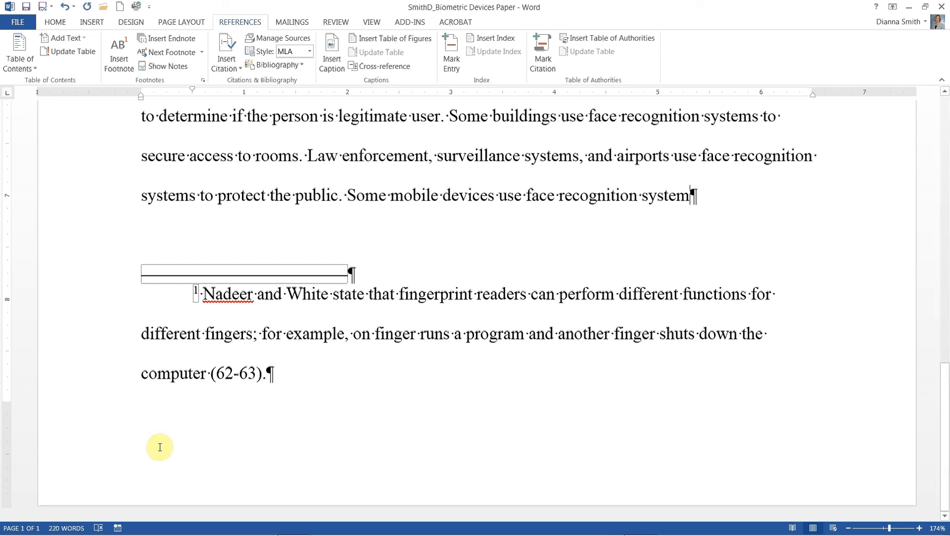
pyautogui.moveTo(15, 530)
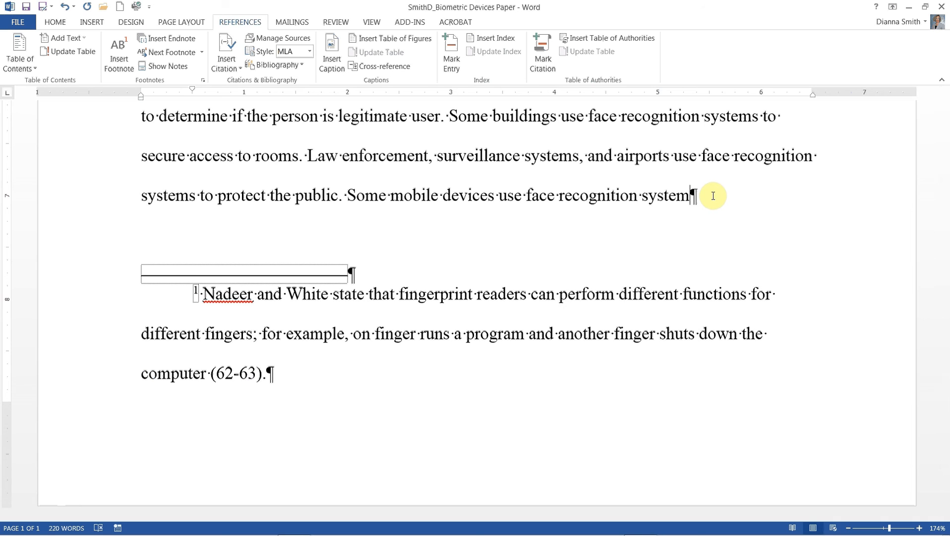
pyautogui.write('s are becoming more')
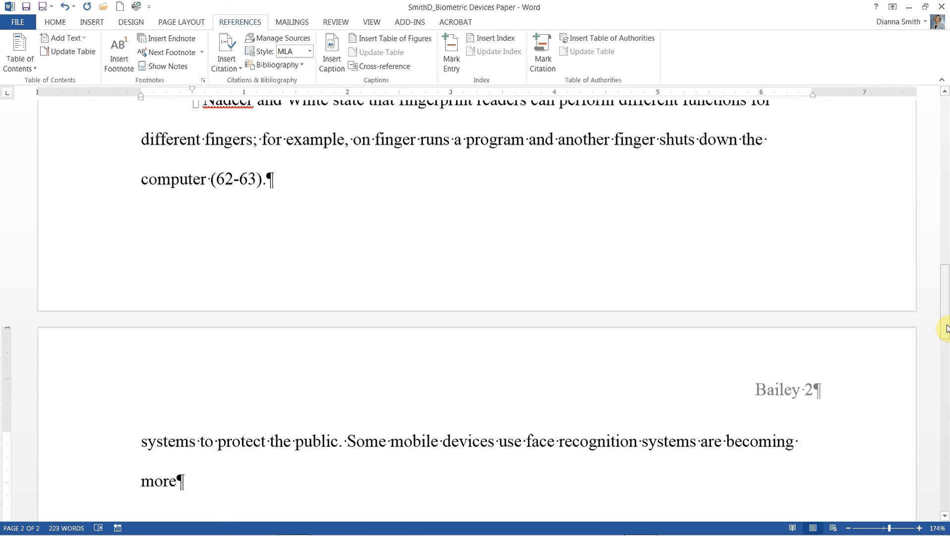
pyautogui.moveTo(946, 329); pyautogui.dragTo(945, 305)
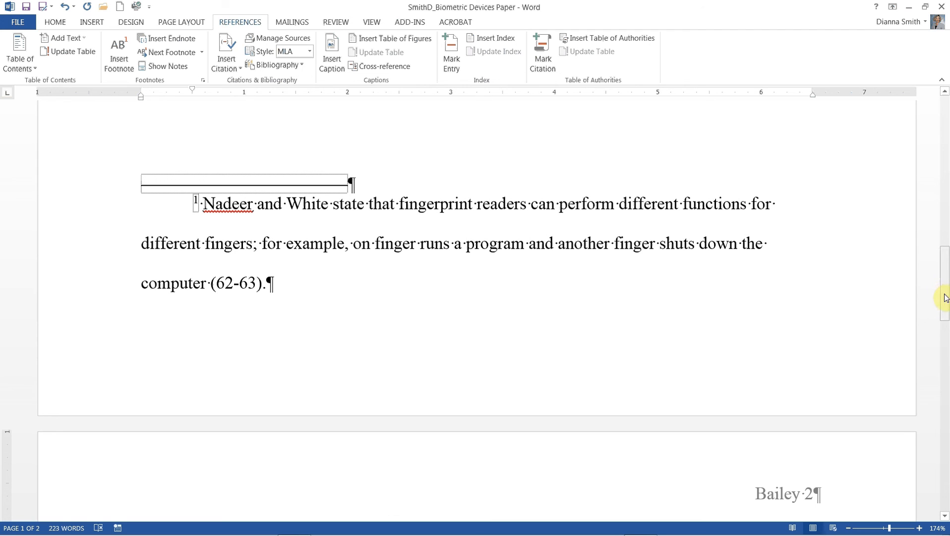
pyautogui.moveTo(946, 297); pyautogui.dragTo(935, 324)
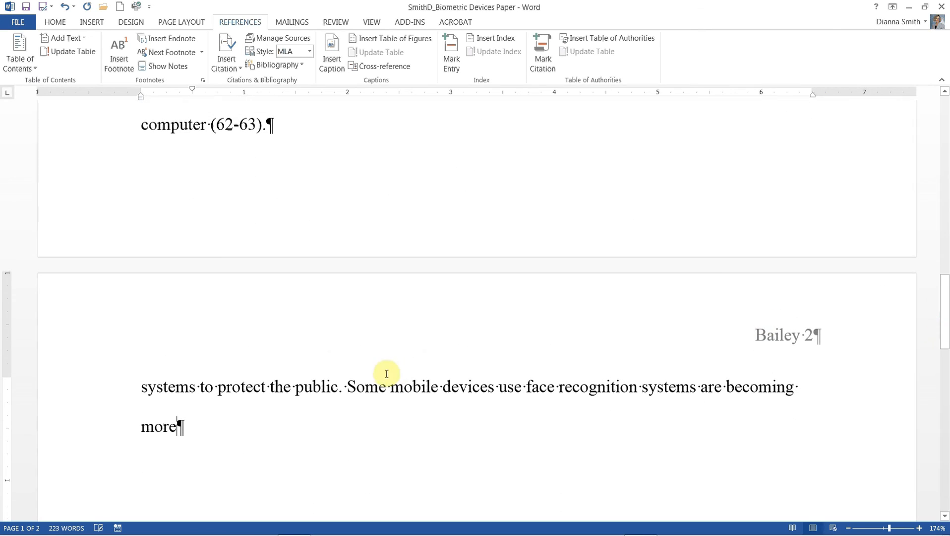
pyautogui.click(200, 460)
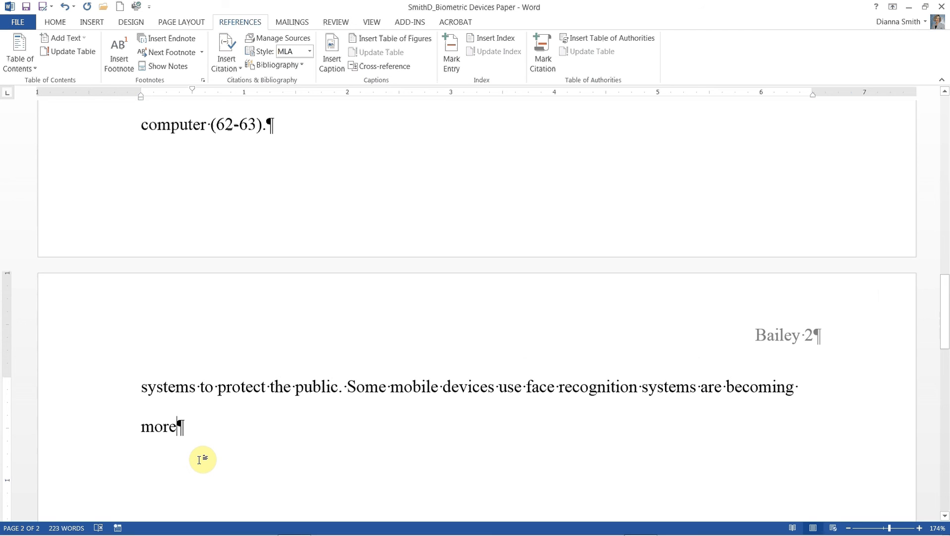
pyautogui.hotkey('ctrl', 'v')
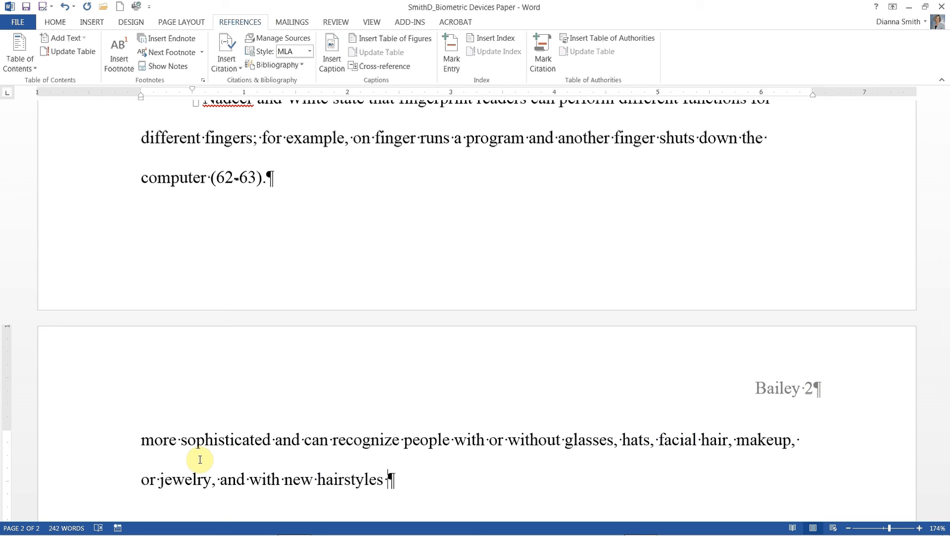
# Step: Insert a citation placeholder tagged with the author's last name after "new hairstyles" and end the sentence with a period
pyautogui.click(238, 71)
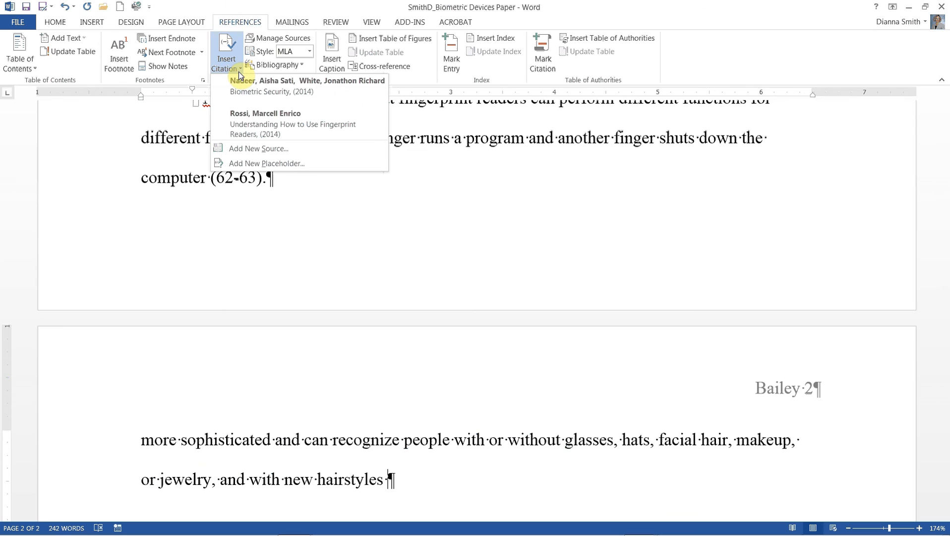
pyautogui.click(274, 162)
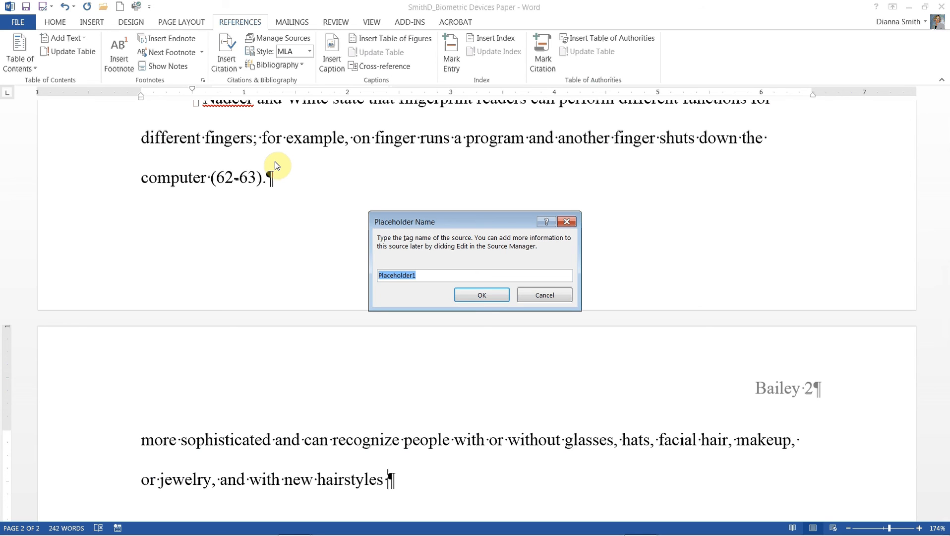
pyautogui.write('Allensmith')
pyautogui.press('Return')
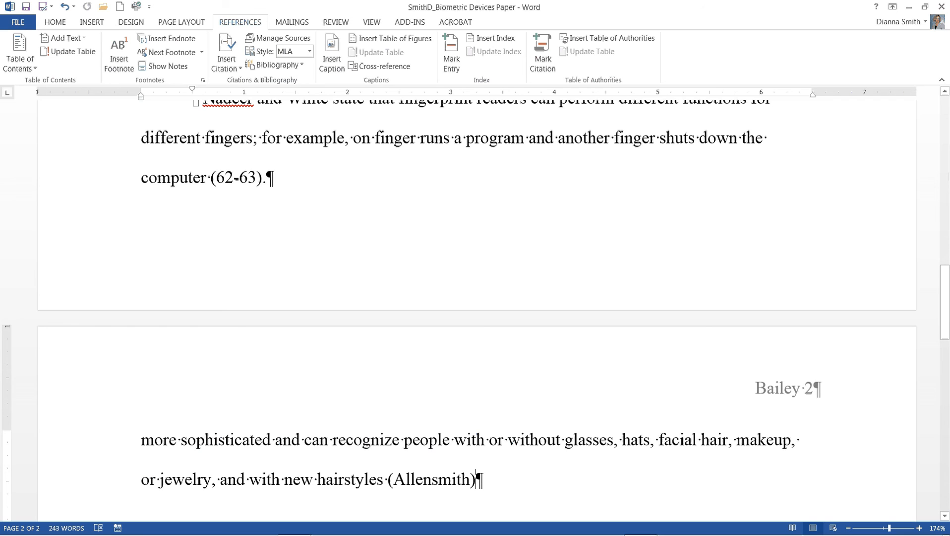
pyautogui.write('.')
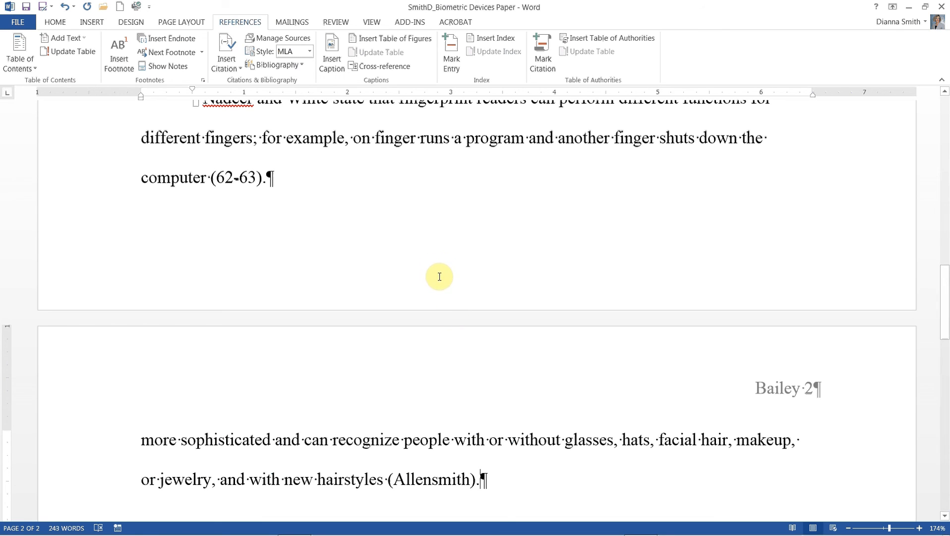
# Step: Hide the white space between pages 1 and 2 and show it again
pyautogui.click(450, 311)
pyautogui.doubleClick(451, 312)
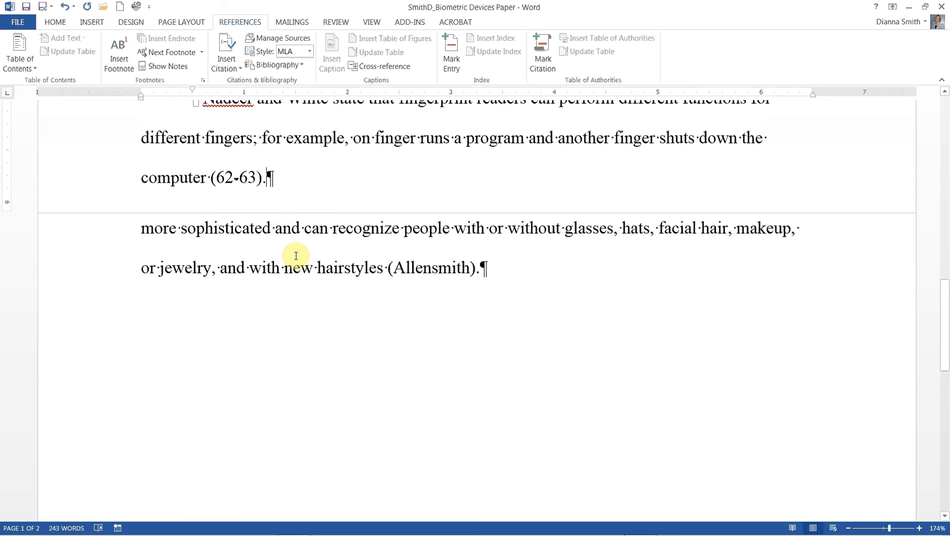
pyautogui.doubleClick(316, 214)
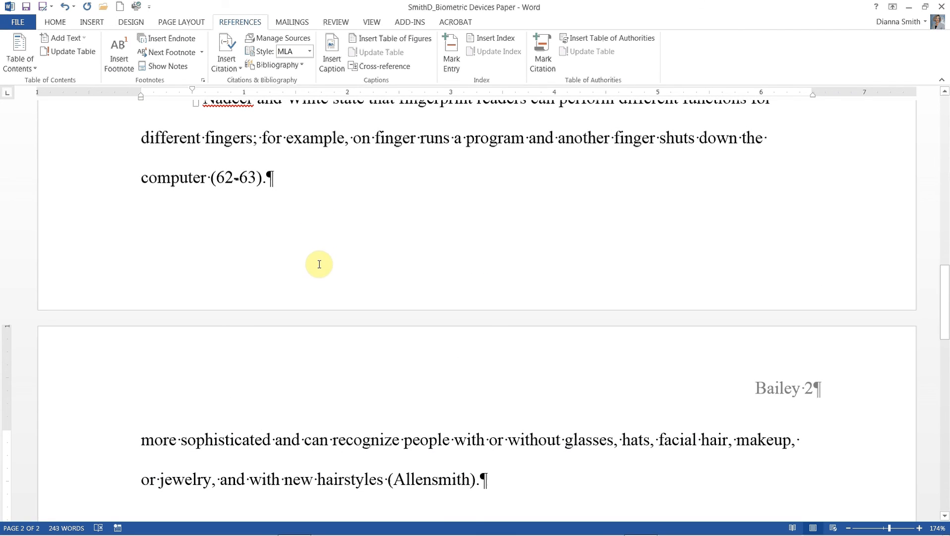
pyautogui.doubleClick(316, 321)
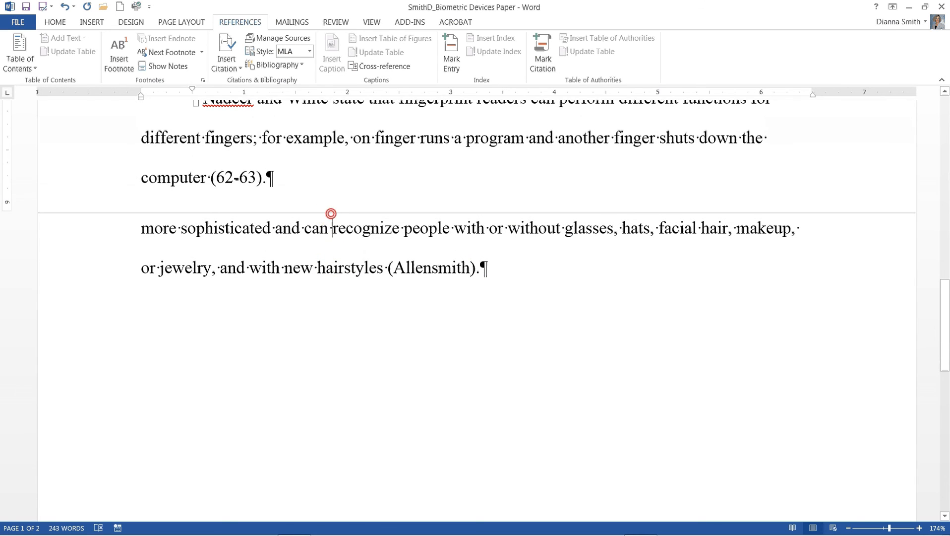
pyautogui.doubleClick(331, 213)
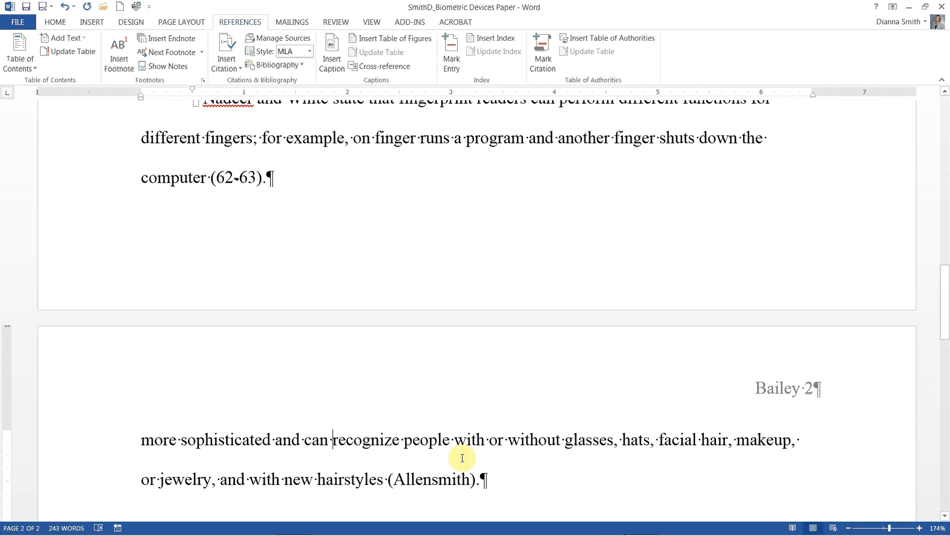
# Step: Open the source of the placeholder citation after "new hairstyles" for editing, set its type to Web site and show all bibliography fields
pyautogui.click(516, 486)
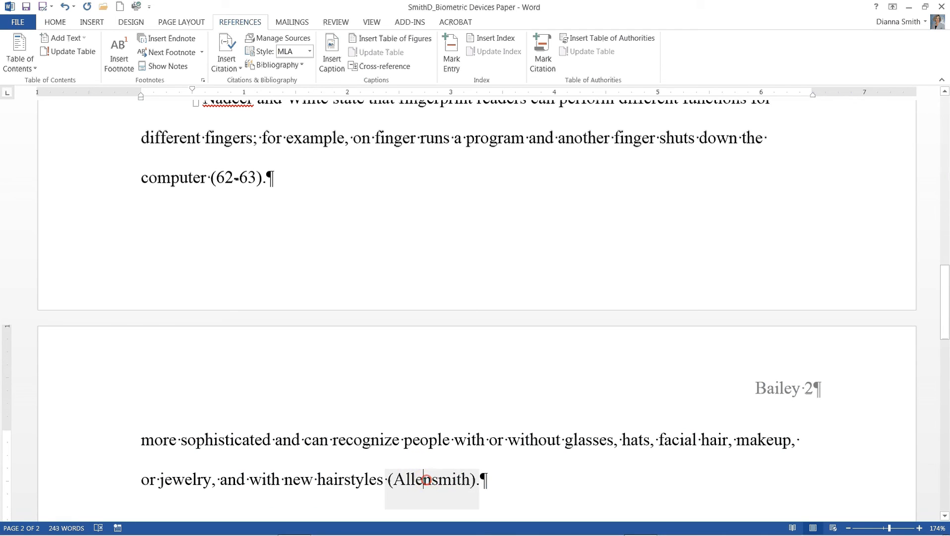
pyautogui.click(427, 480)
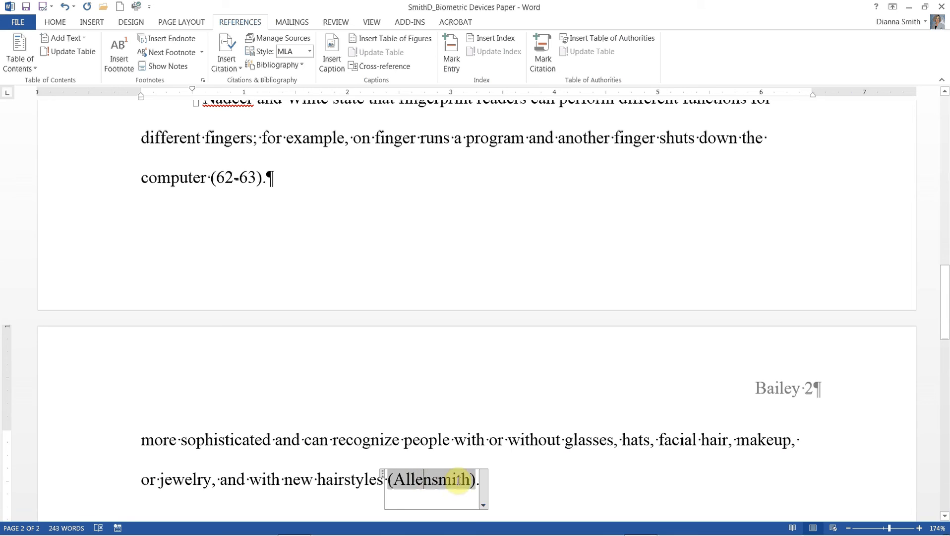
pyautogui.click(484, 506)
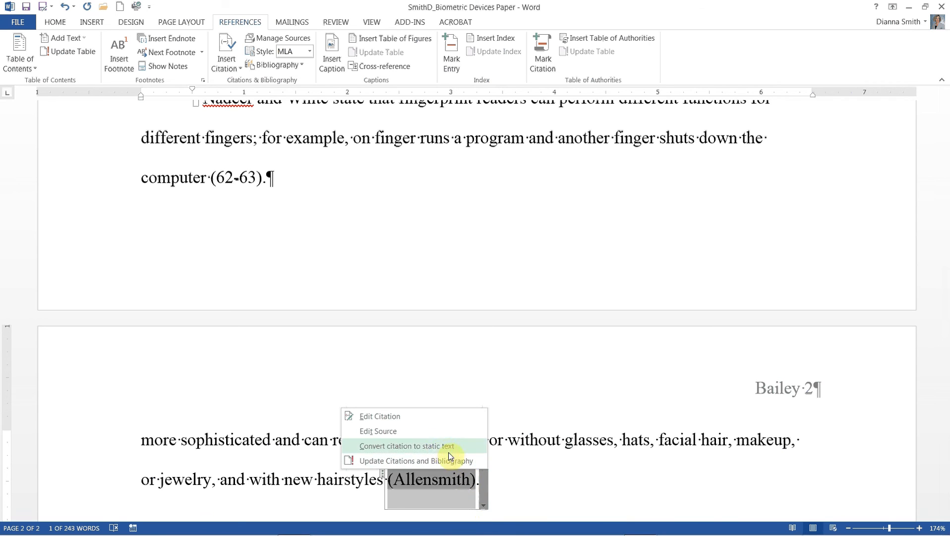
pyautogui.click(387, 431)
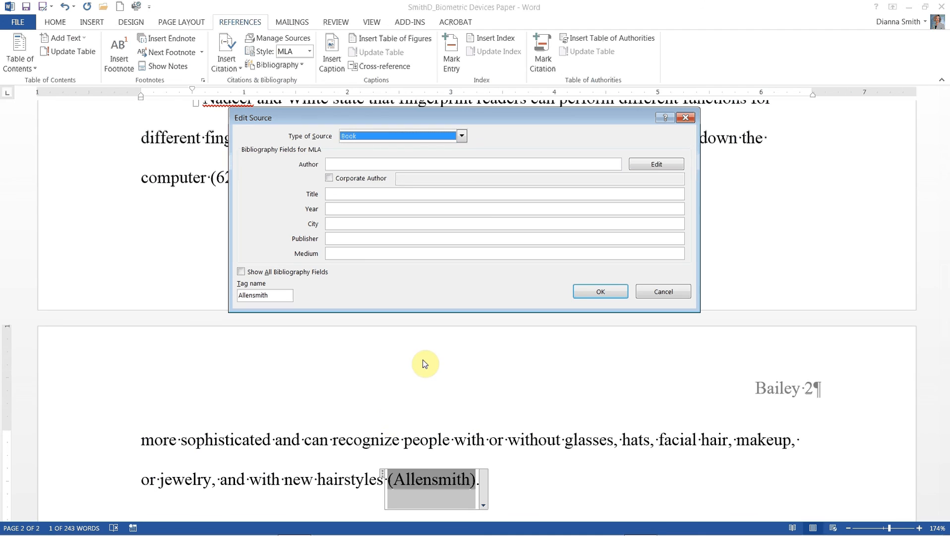
pyautogui.click(465, 137)
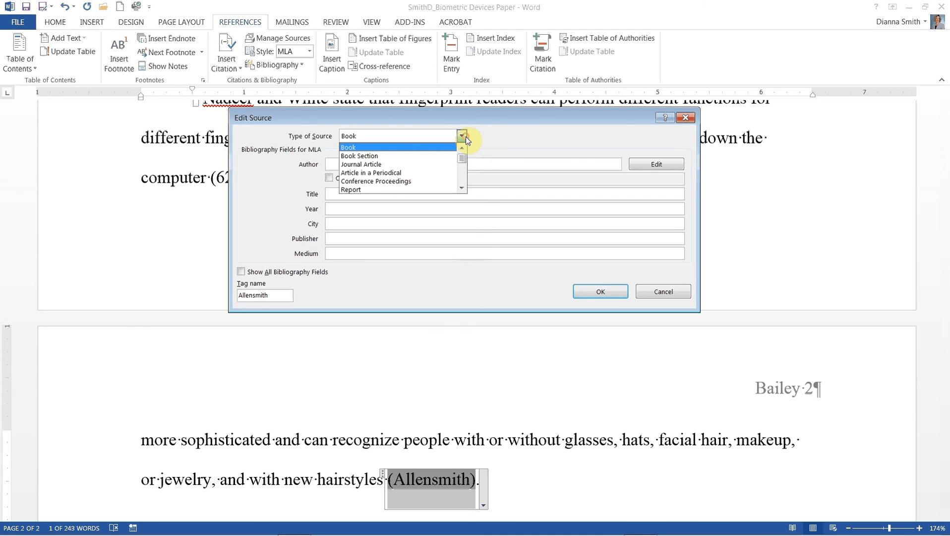
pyautogui.click(463, 189)
pyautogui.click(463, 189)
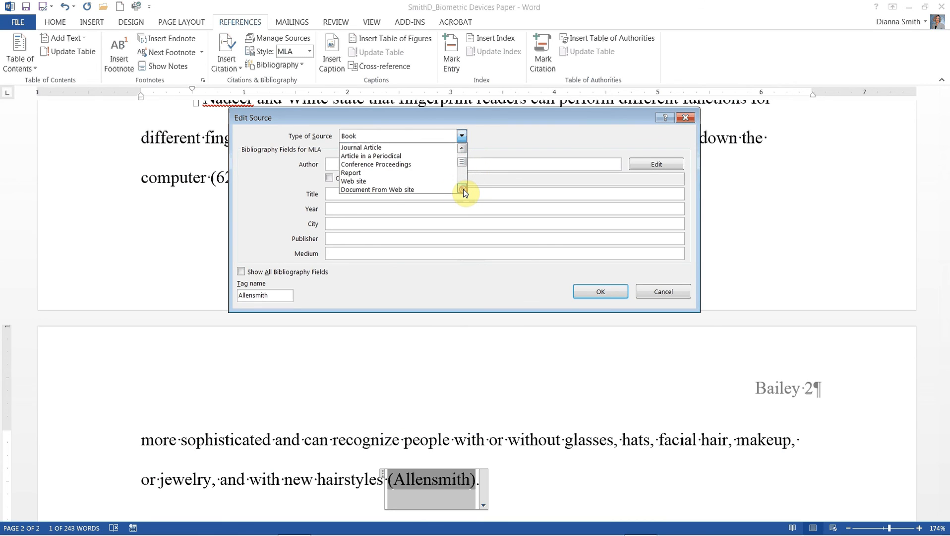
pyautogui.click(402, 182)
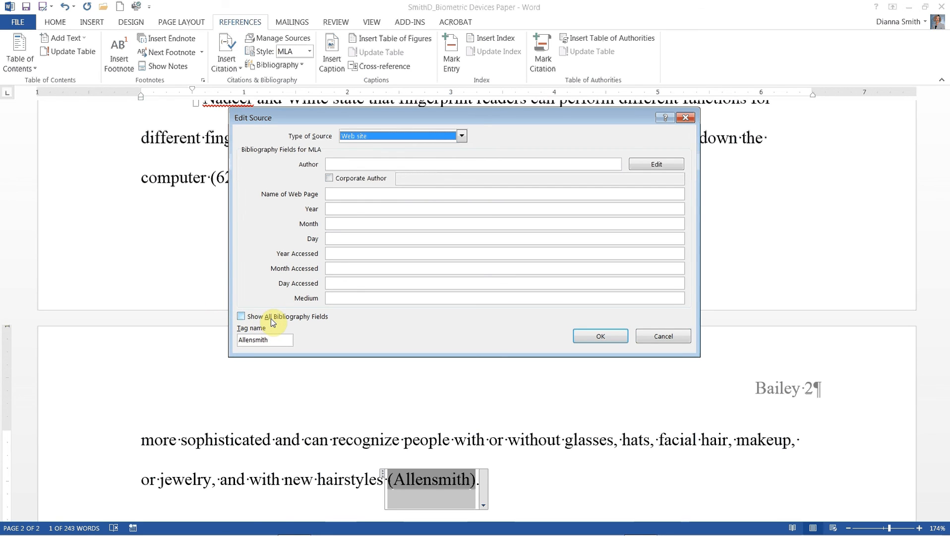
pyautogui.click(242, 318)
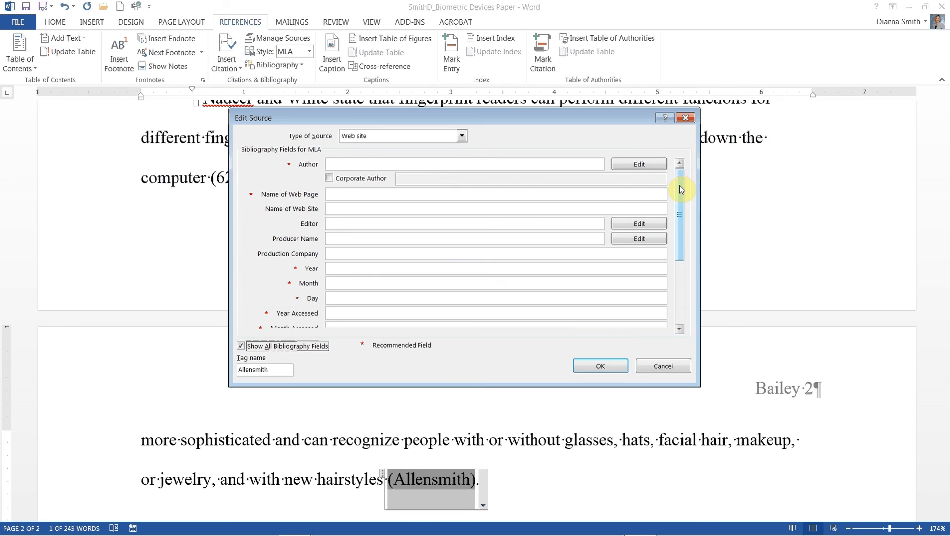
# Step: Enter the author's full name, last name first, as the author of the web source
pyautogui.click(426, 166)
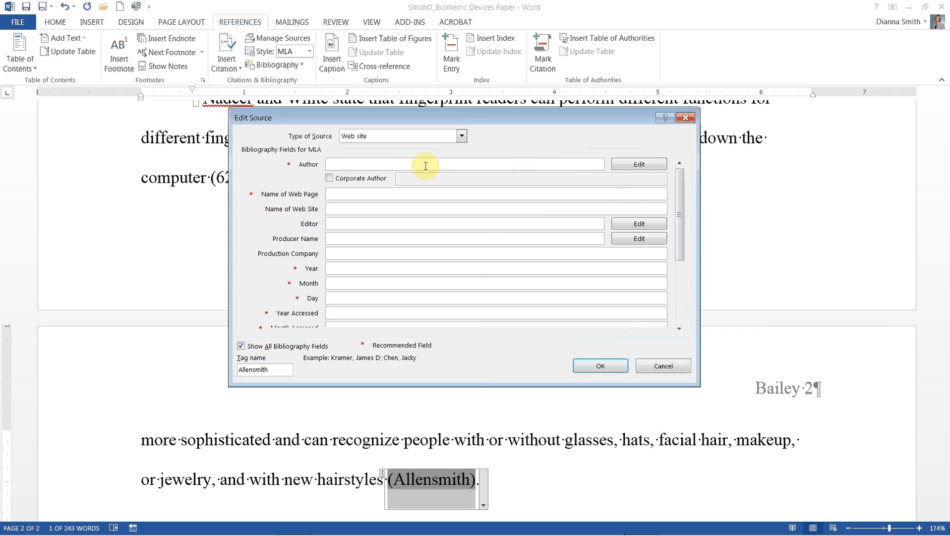
pyautogui.write('Allensmith, Samntha')
pyautogui.press('BackSpace')
pyautogui.press('BackSpace')
pyautogui.press('BackSpace')
pyautogui.write('antha clare')
pyautogui.press('BackSpace')
pyautogui.press('BackSpace')
pyautogui.press('BackSpace')
pyautogui.write('Clare')
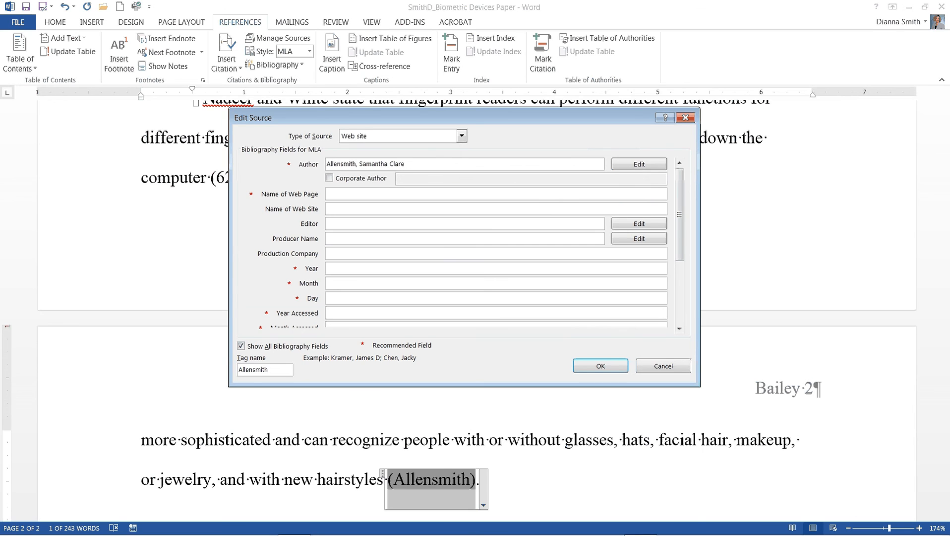
# Step: Name the web page "Understanding Face Recognition Systems" and set the production company to "Course Technology"
pyautogui.click(419, 192)
pyautogui.write('U')
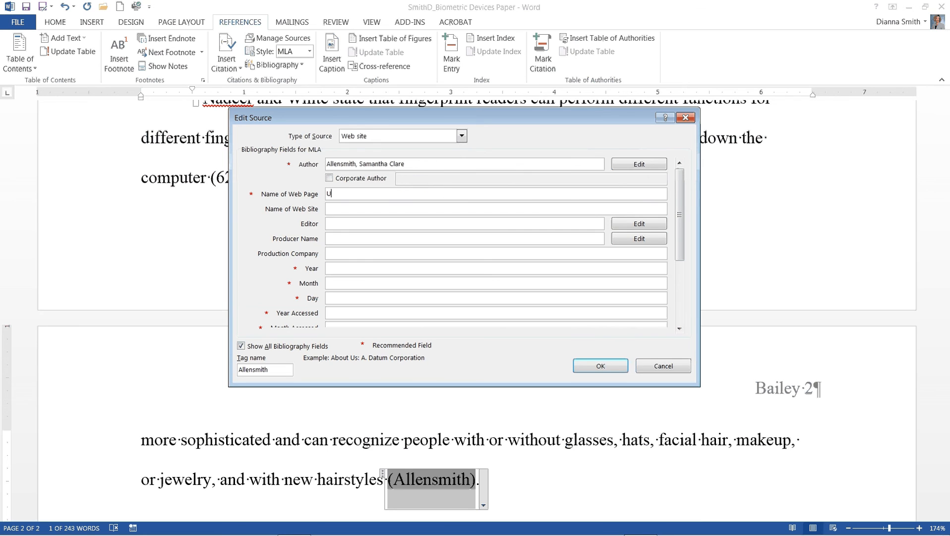
pyautogui.write('nderstanding Face Recognition Syst')
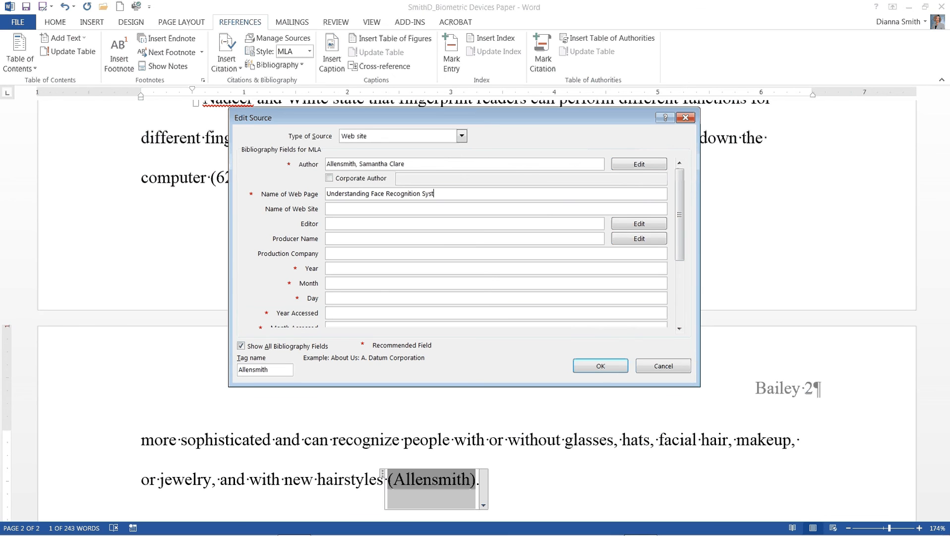
pyautogui.write('ems')
pyautogui.click(407, 254)
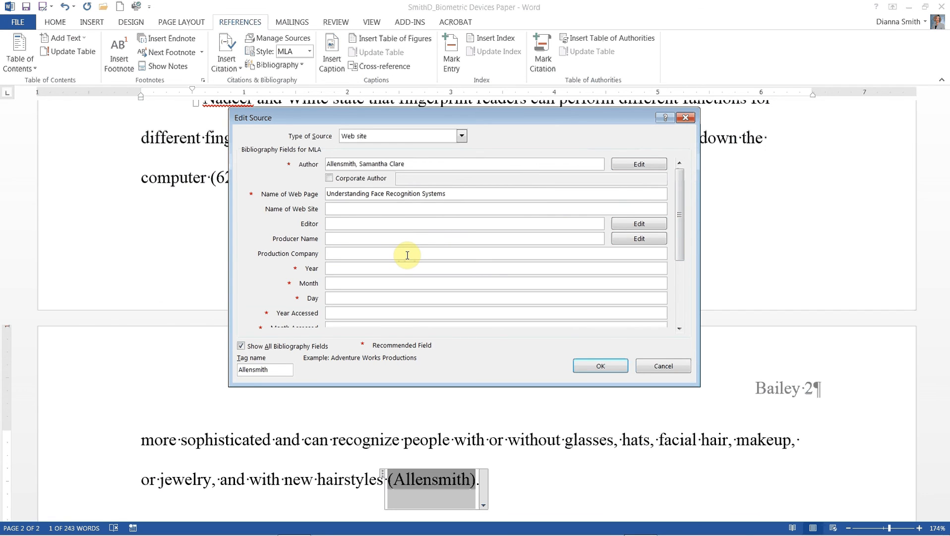
pyautogui.write('Course Technology')
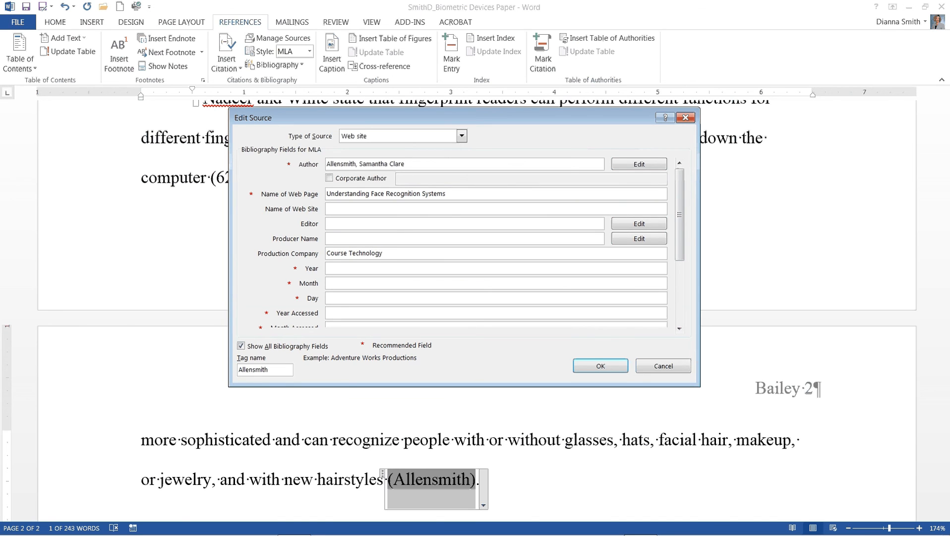
# Step: Set the source's publication date to year 2014, month Sept. and day 16
pyautogui.press('Tab')
pyautogui.write('2014')
pyautogui.press('Tab')
pyautogui.write('16')
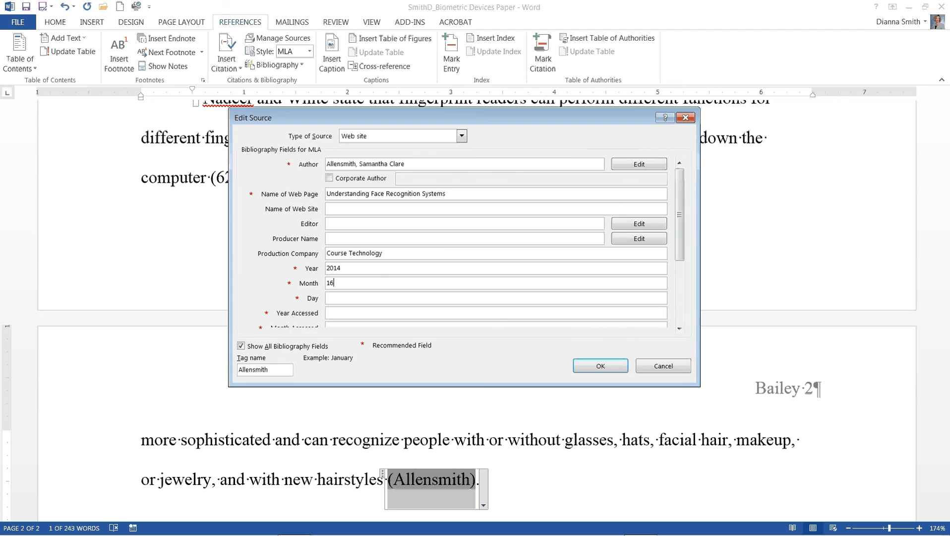
pyautogui.press('Tab')
pyautogui.moveTo(338, 283); pyautogui.dragTo(309, 282)
pyautogui.write('Sept.')
pyautogui.press('Tab')
pyautogui.write('16')
pyautogui.press('Tab')
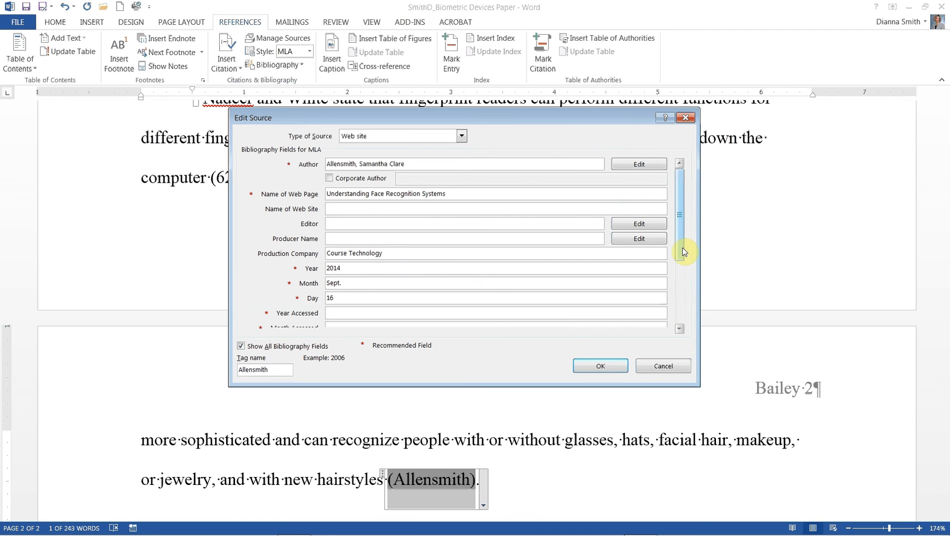
# Step: Set the source's medium to Web and accept the source details
pyautogui.moveTo(683, 252); pyautogui.dragTo(679, 324)
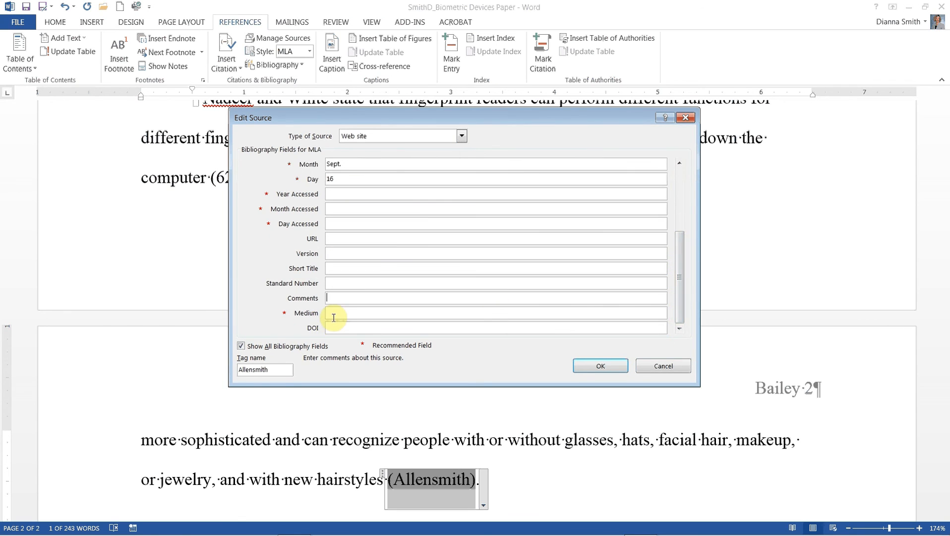
pyautogui.click(333, 317)
pyautogui.write('Web')
pyautogui.click(600, 369)
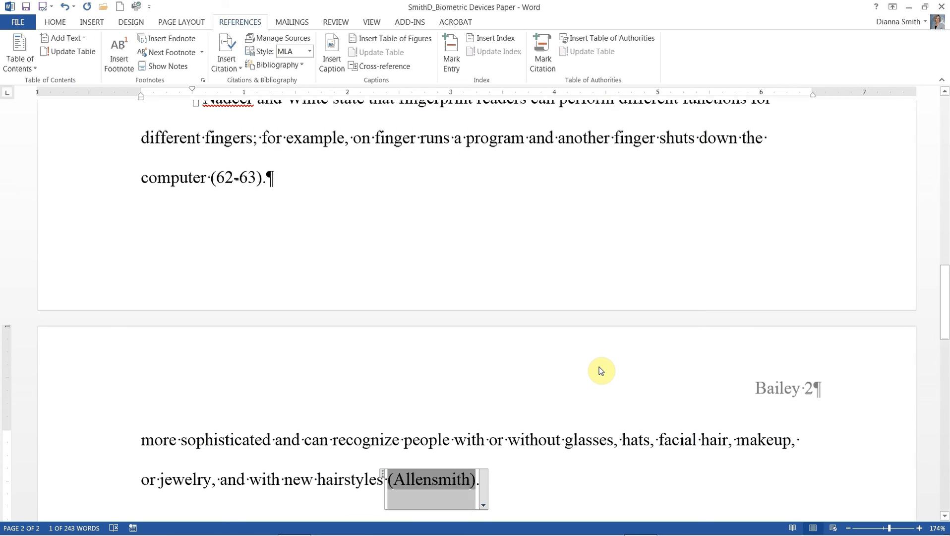
# Step: Add a new paragraph after the citation, from "Home and occupational users alike" through "an effective security technology.", and save the document
pyautogui.click(419, 481)
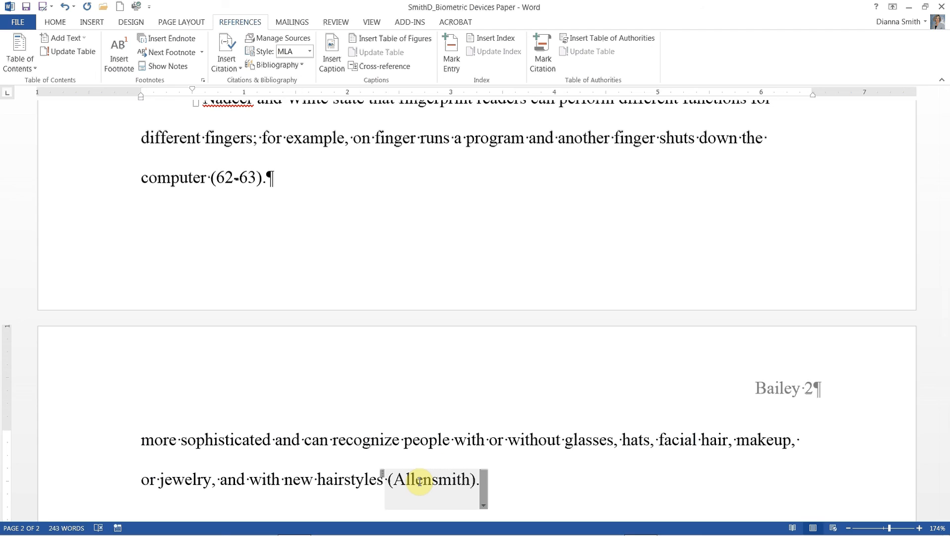
pyautogui.click(483, 480)
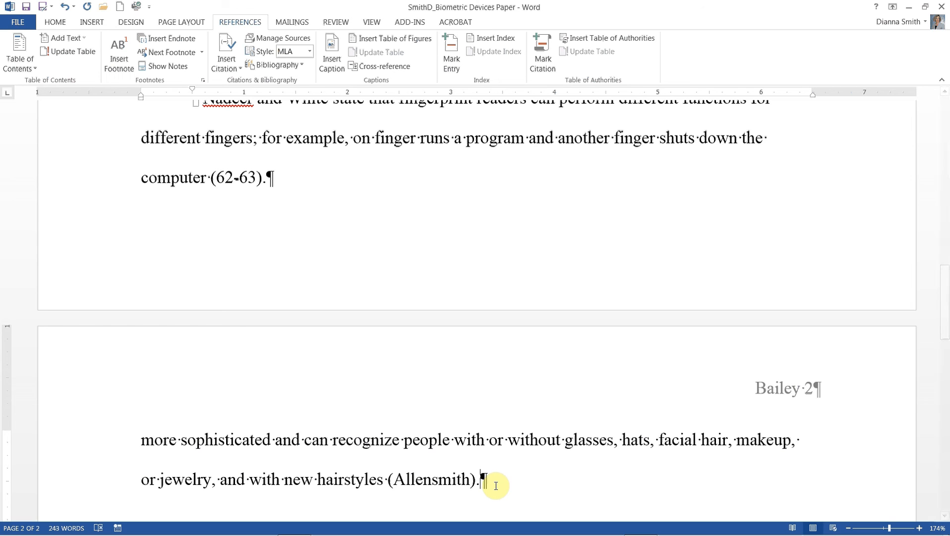
pyautogui.press('Return')
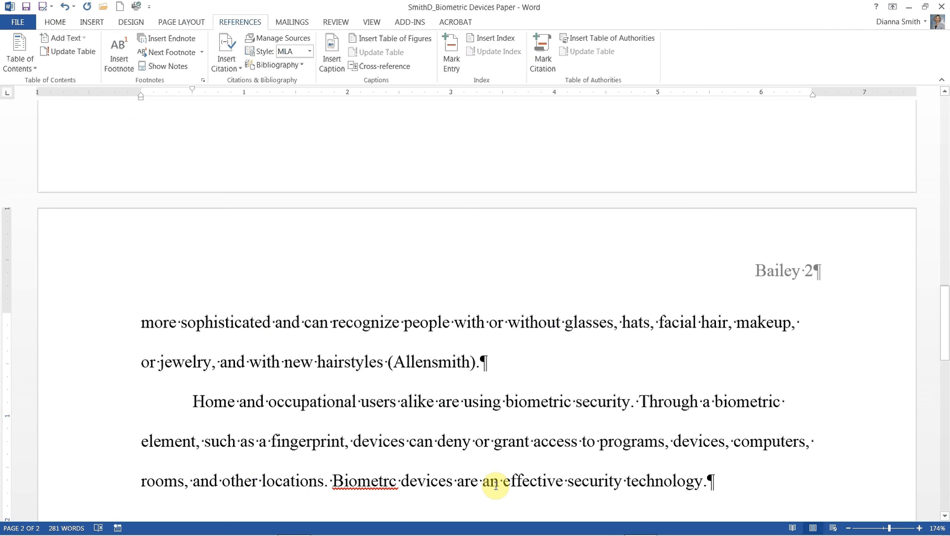
pyautogui.click(708, 481)
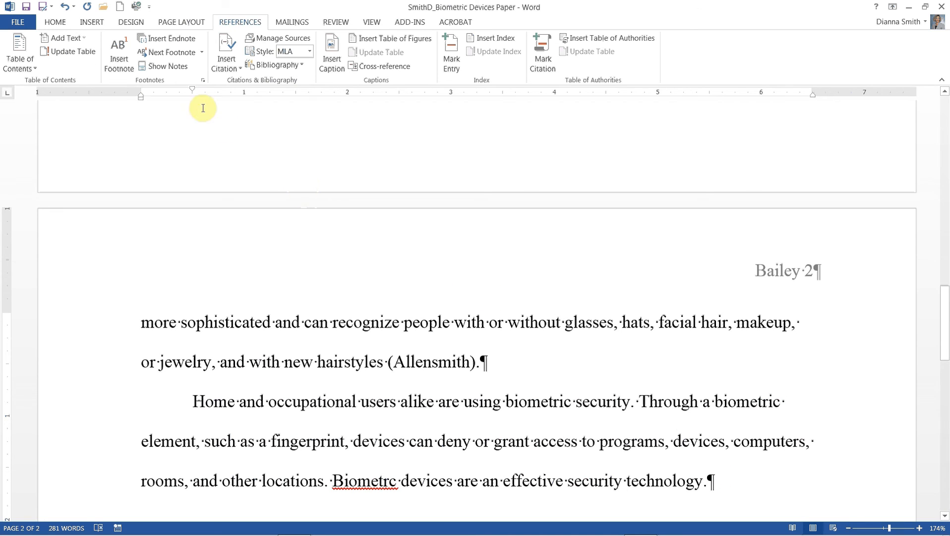
pyautogui.click(26, 7)
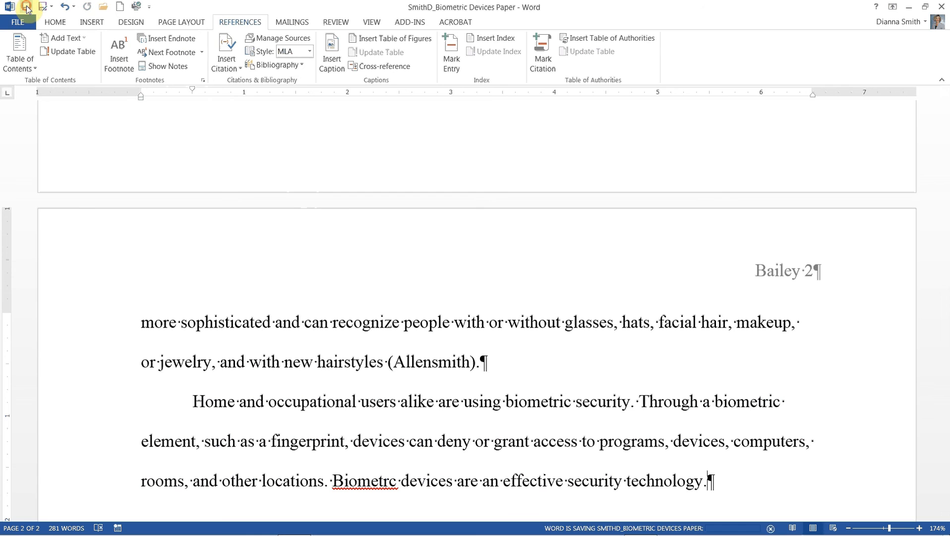